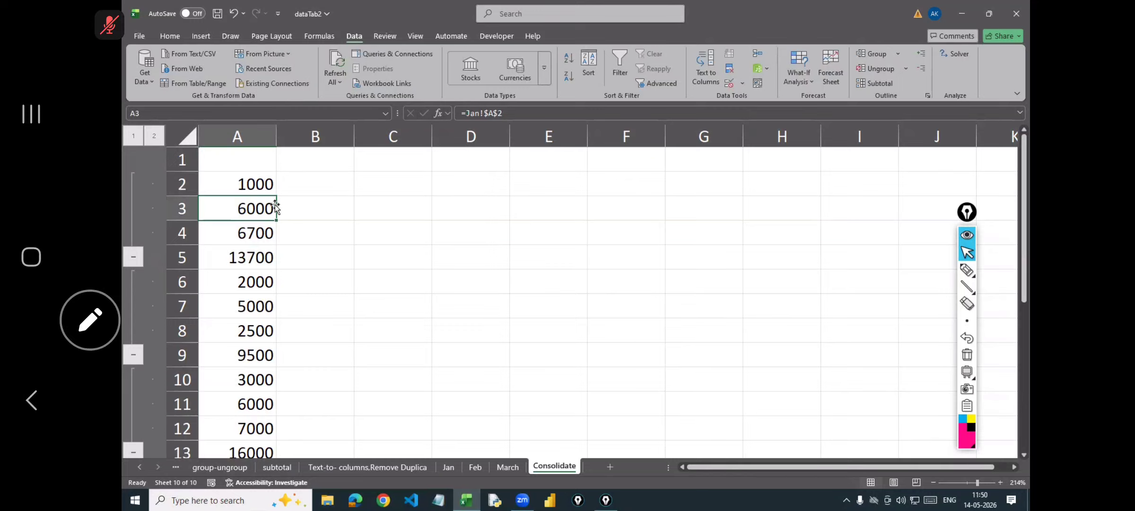
- Set cell A2 on the Feb sheet to 2300 and check the linked total on the Consolidate sheet
click(246, 265)
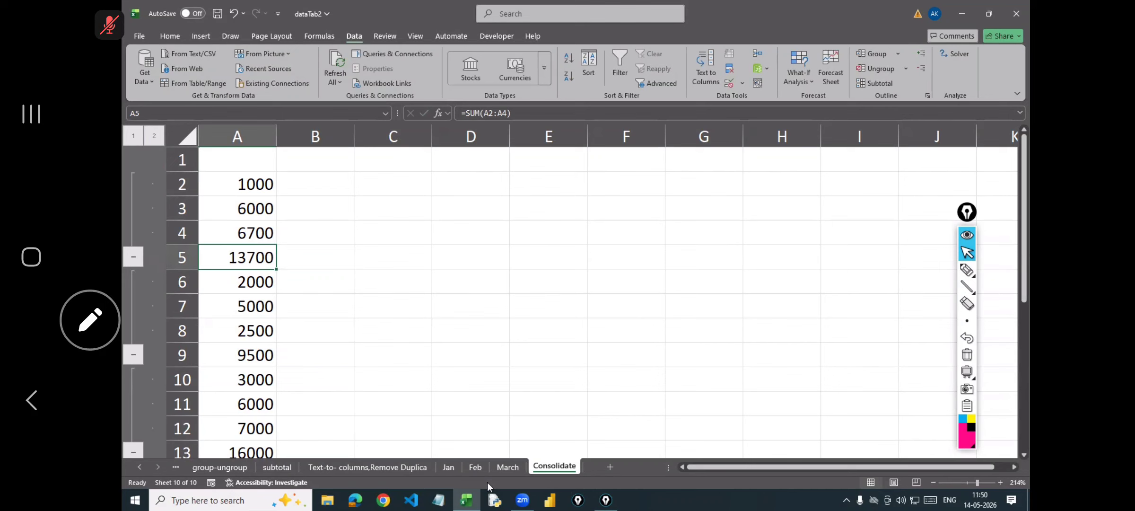
click(476, 466)
click(182, 164)
text(2300)
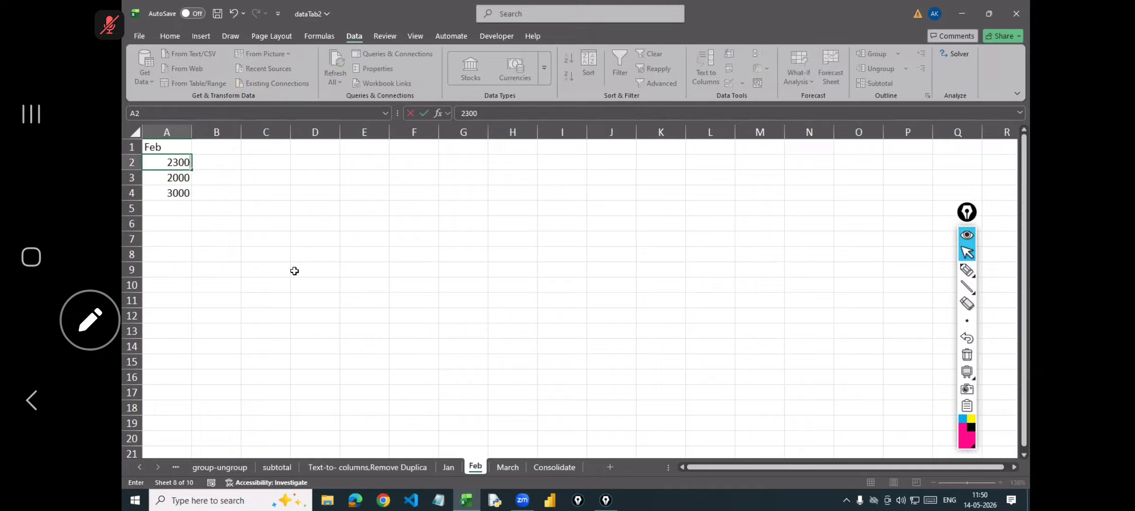
key(Return)
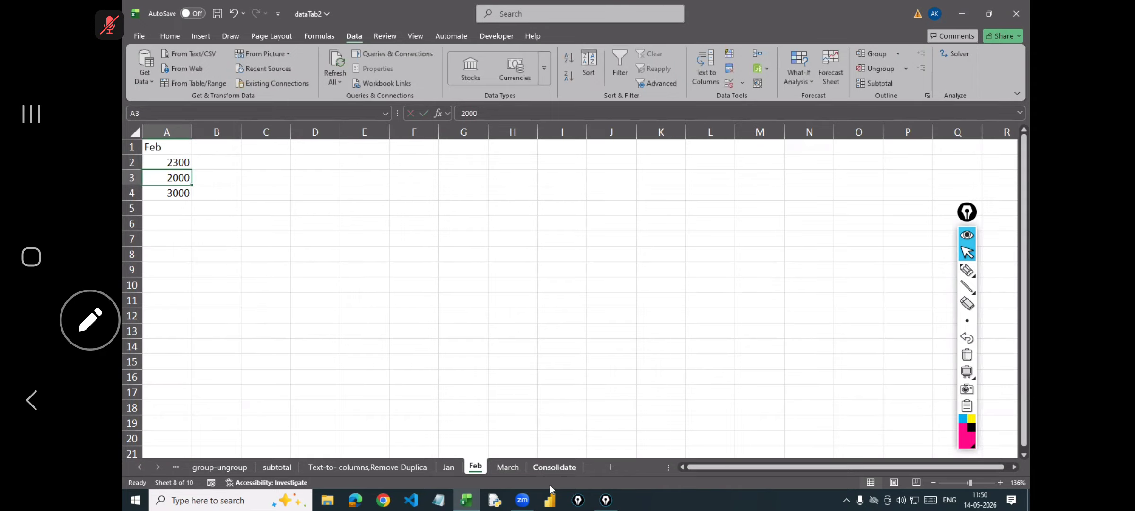
click(550, 467)
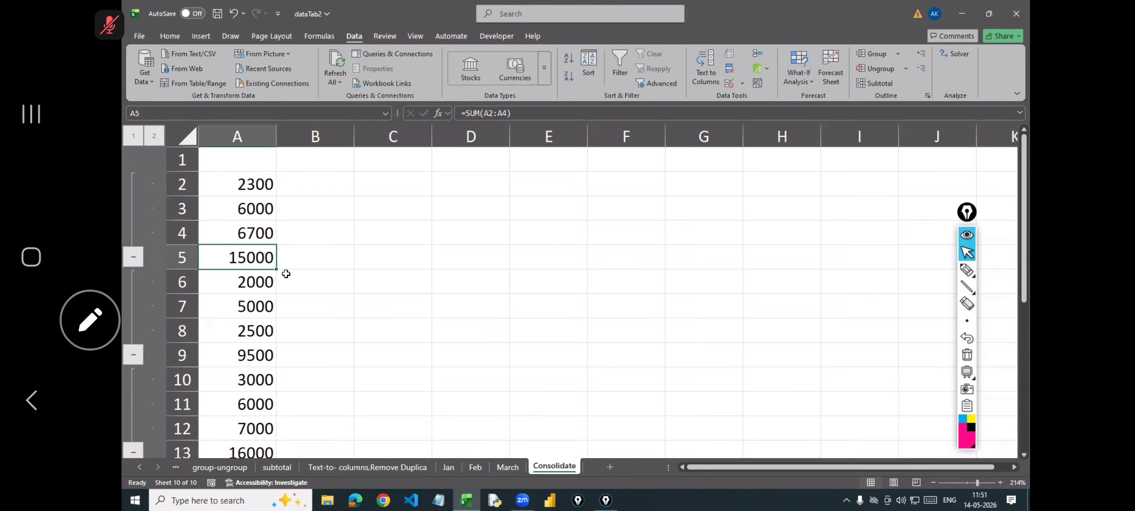
click(468, 331)
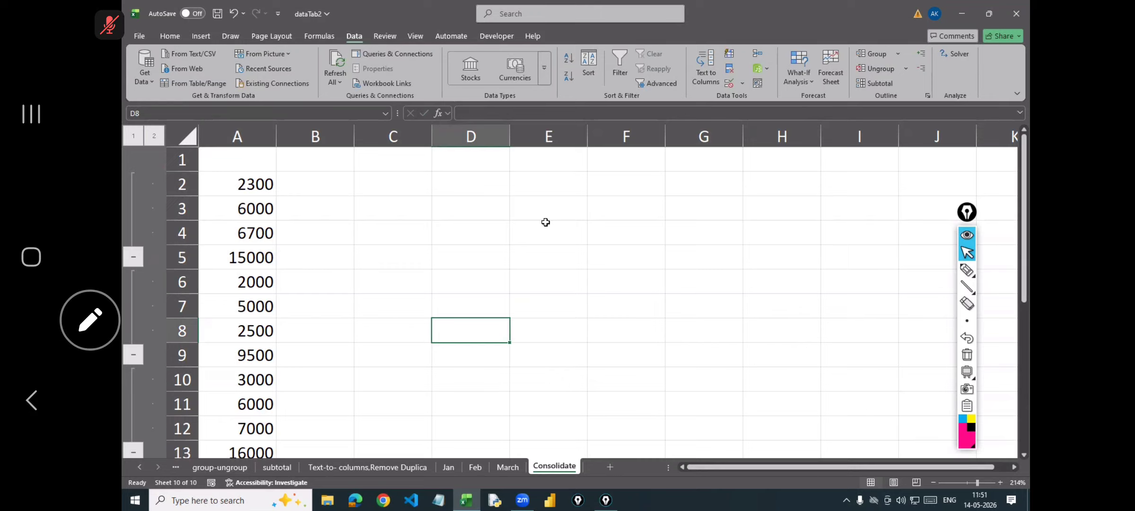
- Add a new worksheet after Consolidate and name it Data-validation
click(740, 83)
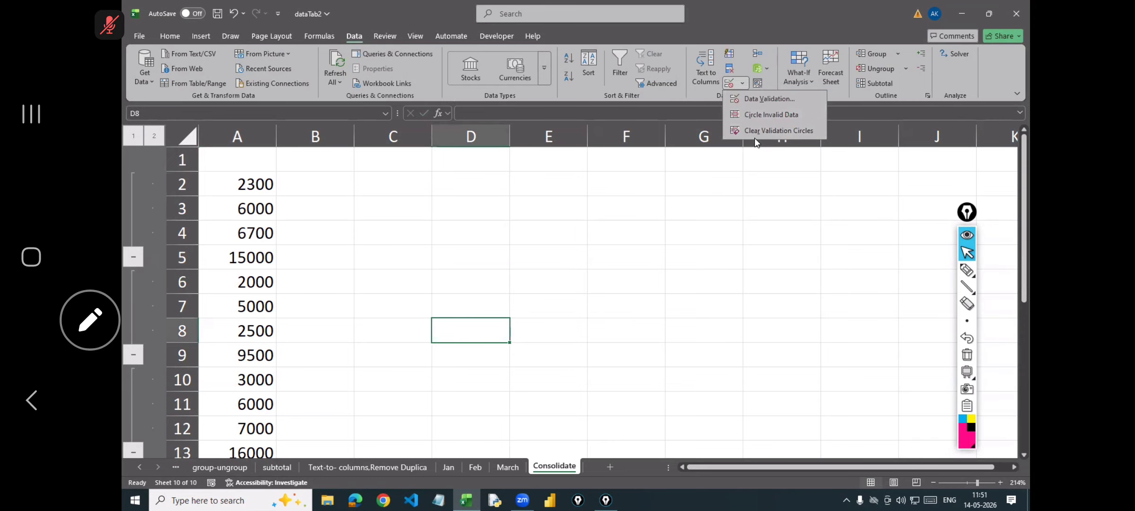
click(611, 467)
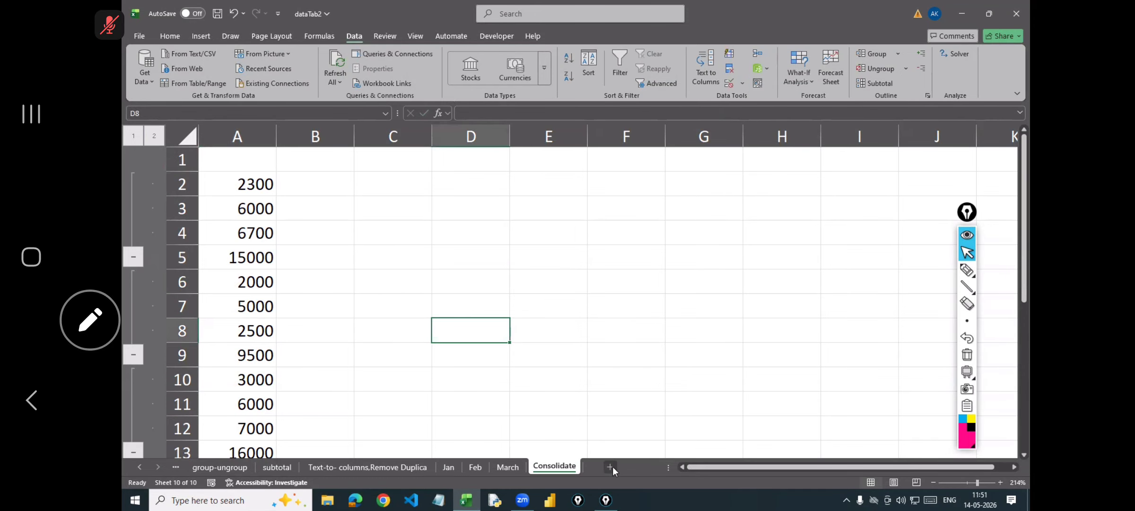
click(611, 468)
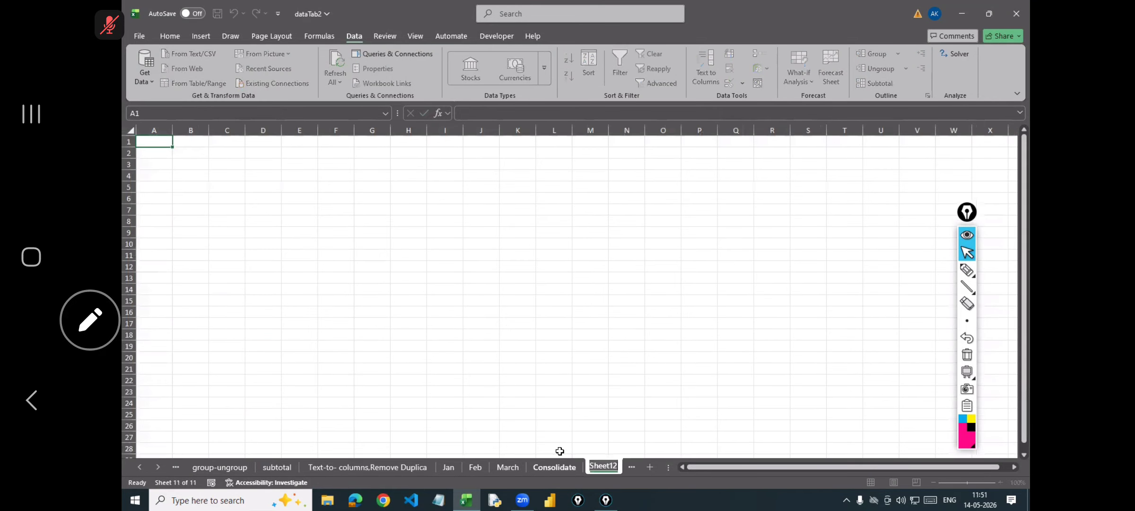
text(Data-)
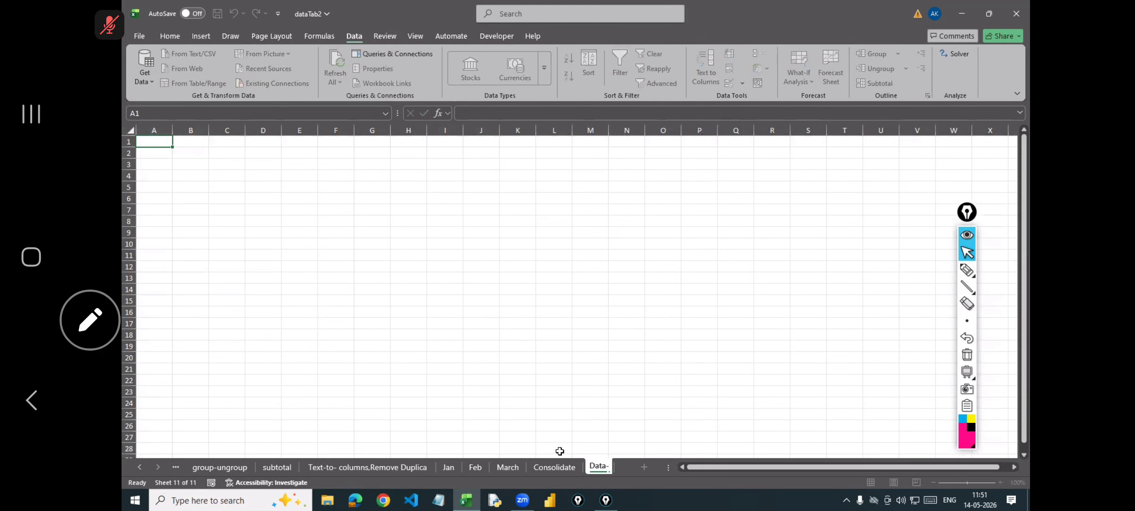
text(validation)
key(Return)
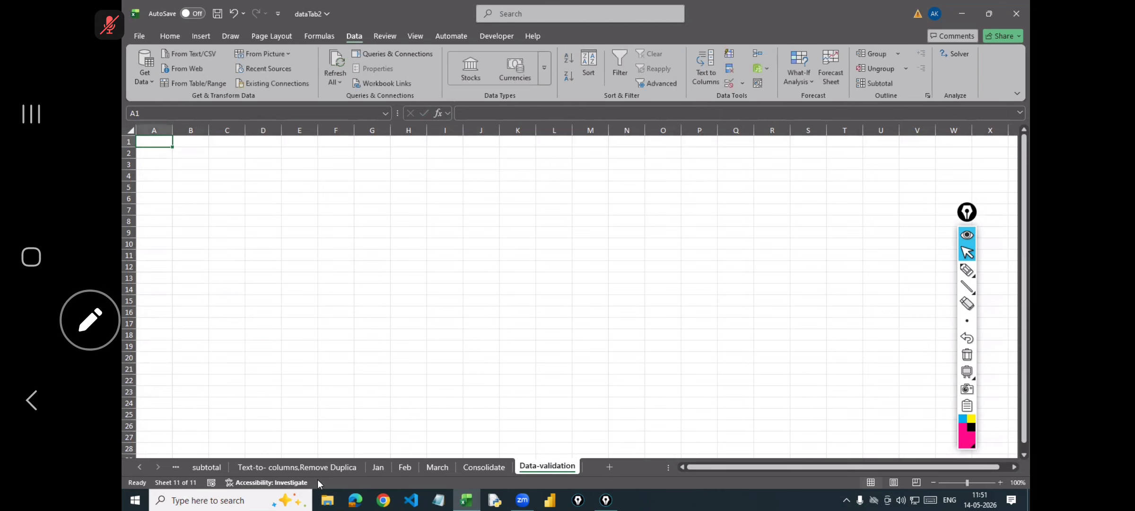
- Copy the full employee table from the Empdata sheet to cell A1 of Data-validation and widen the DOJ column
click(297, 467)
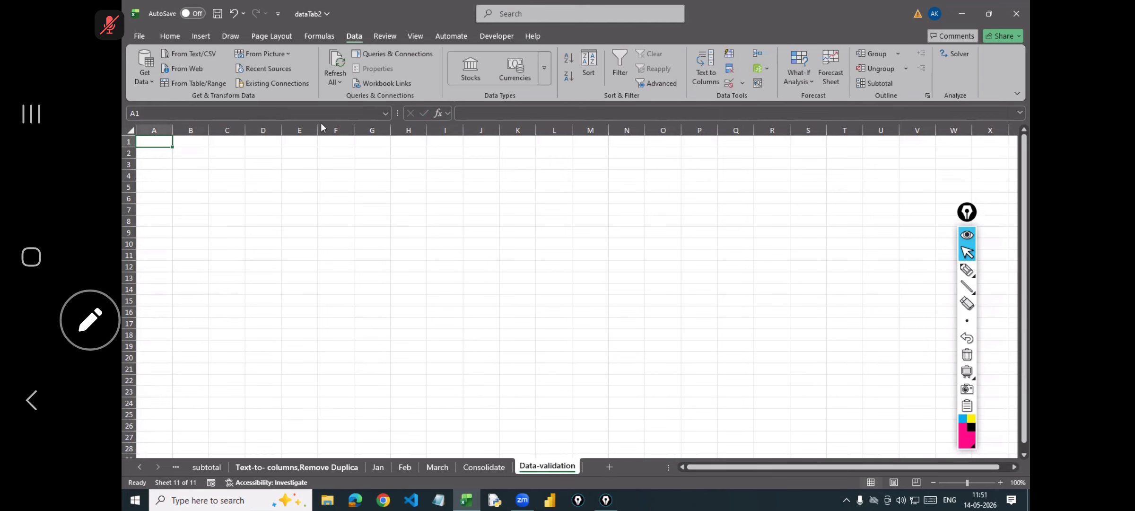
click(207, 467)
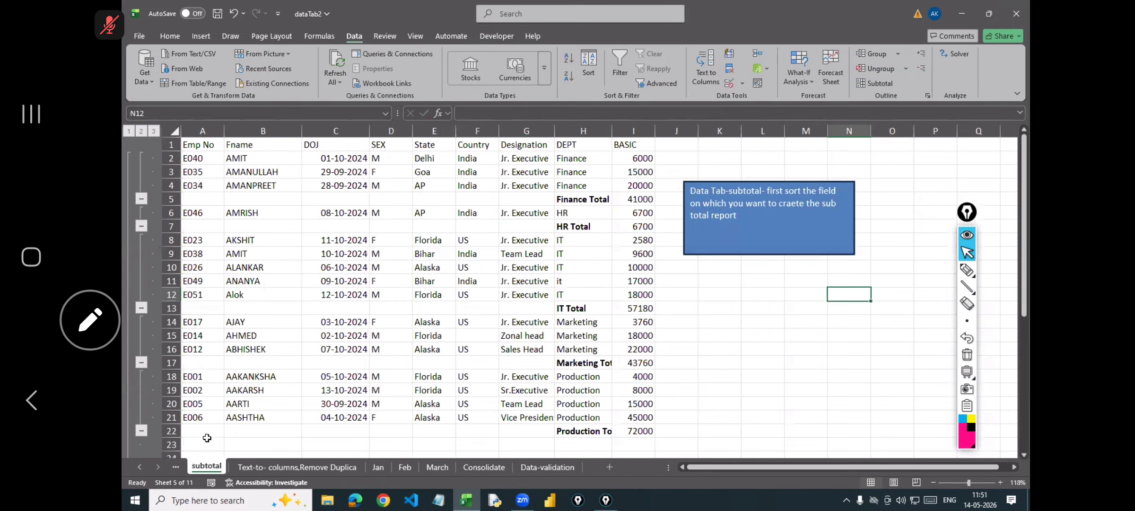
click(195, 466)
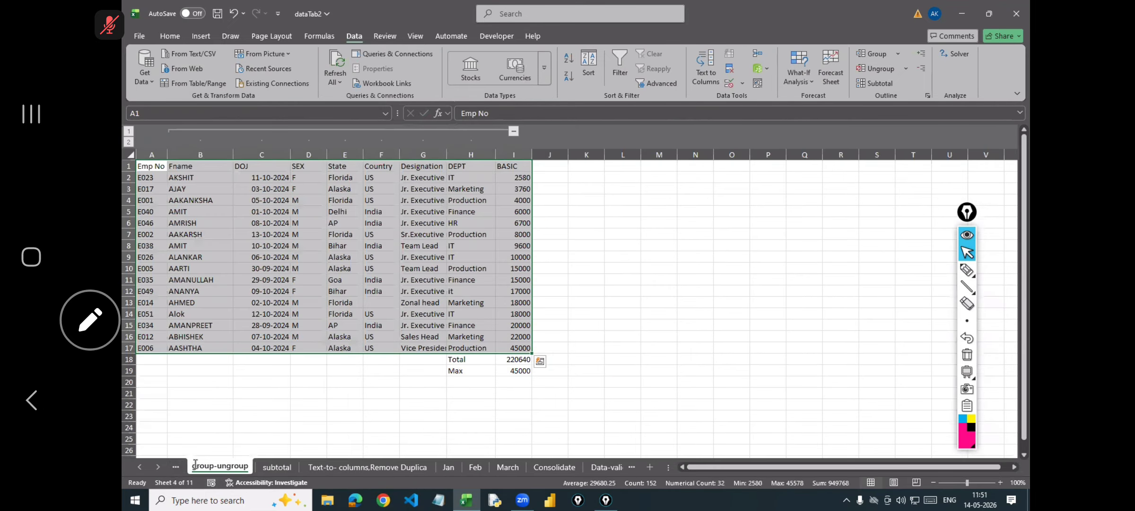
key(ctrl+Page_Up)
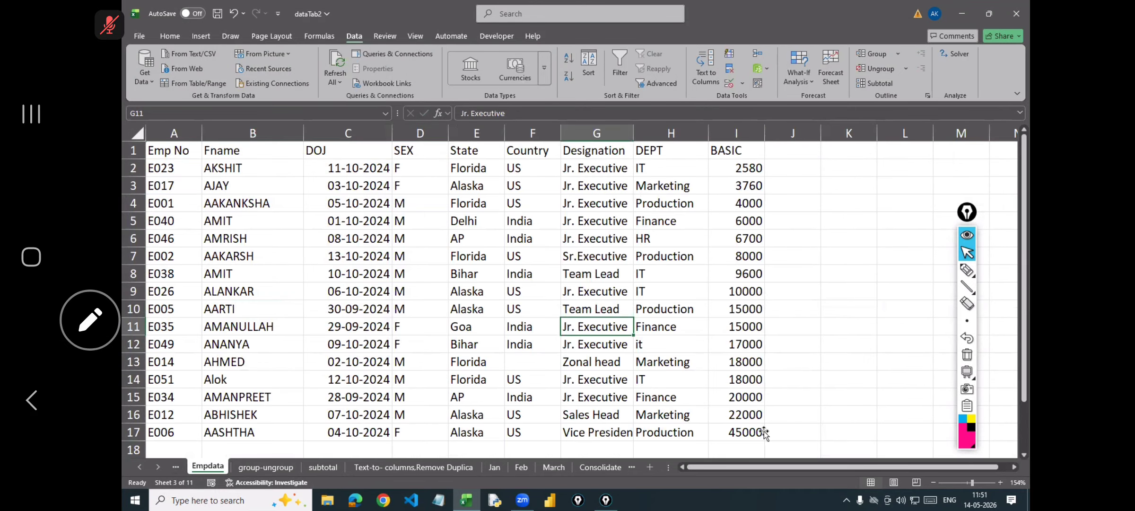
key(ctrl+c)
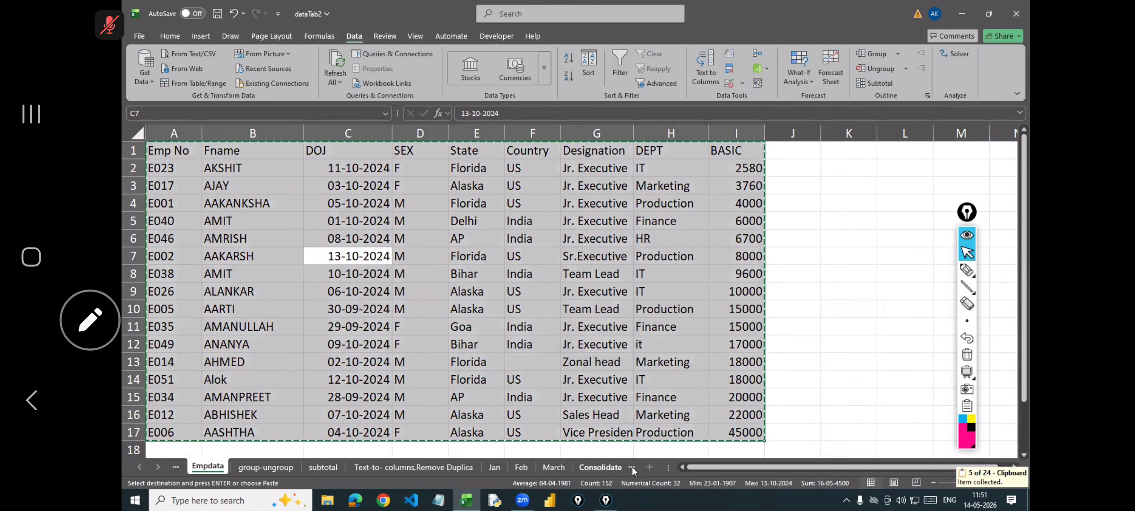
click(589, 467)
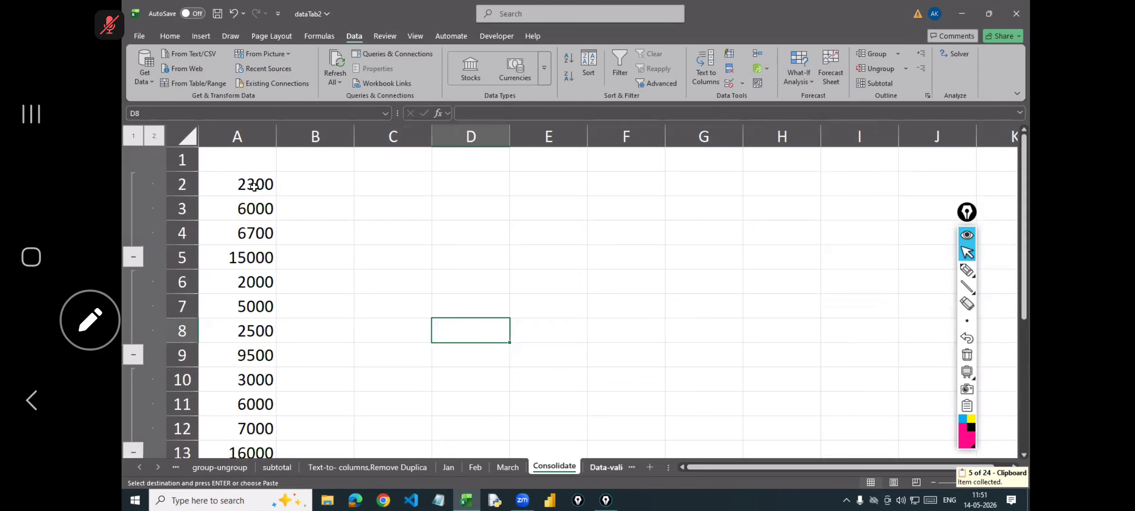
key(ctrl+Page_Down)
key(ctrl+v)
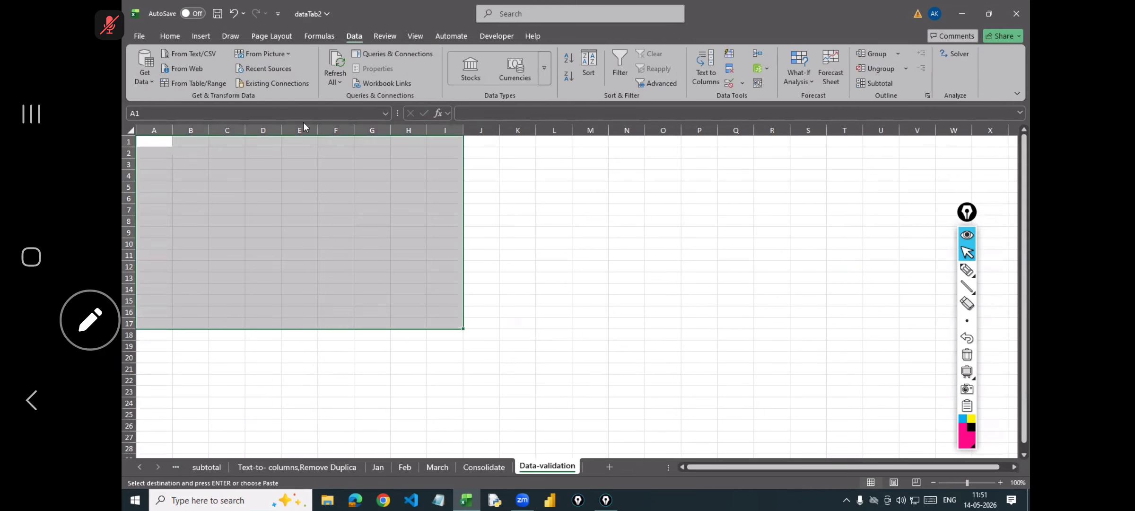
drag(246, 137, 271, 137)
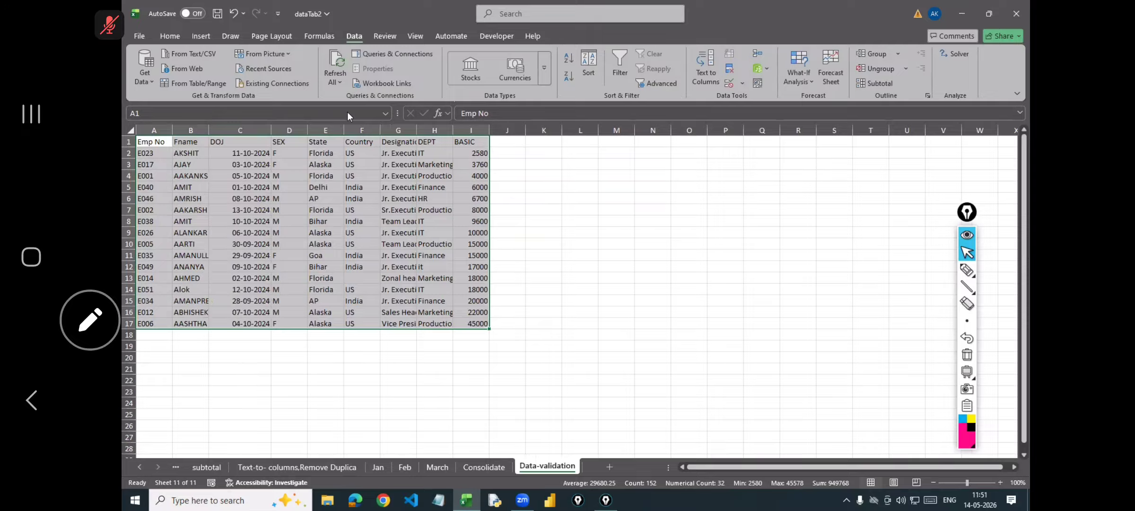
- Delete the Country and Designation columns from the employee table on the Data-validation sheet
click(362, 129)
right_click(373, 133)
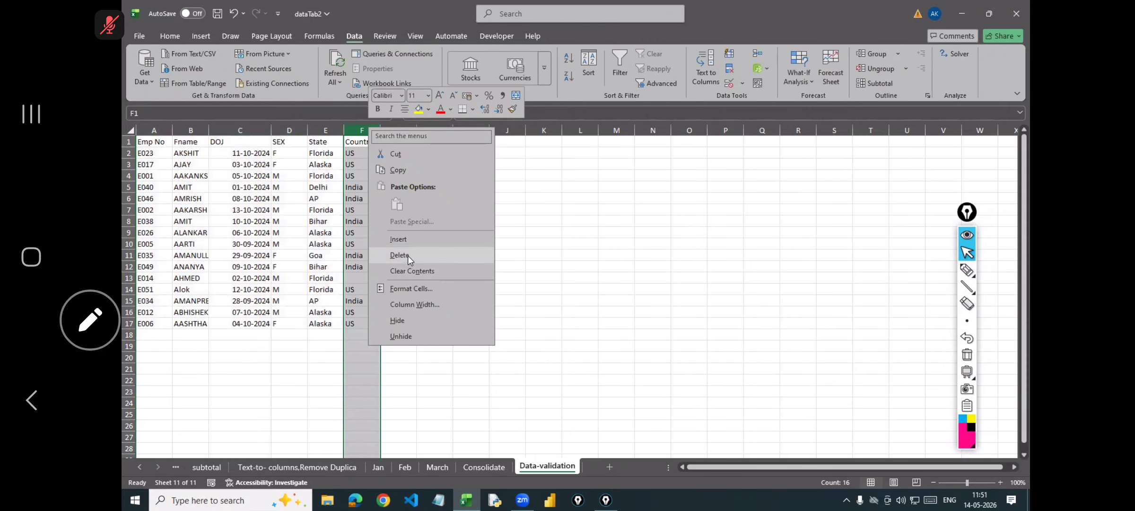
click(408, 256)
drag(381, 130, 394, 130)
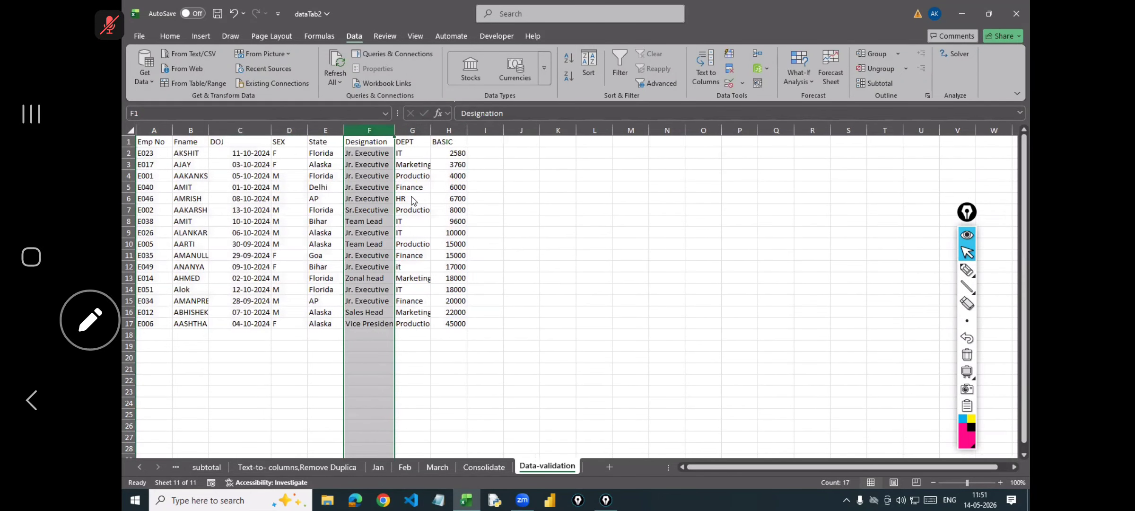
right_click(379, 130)
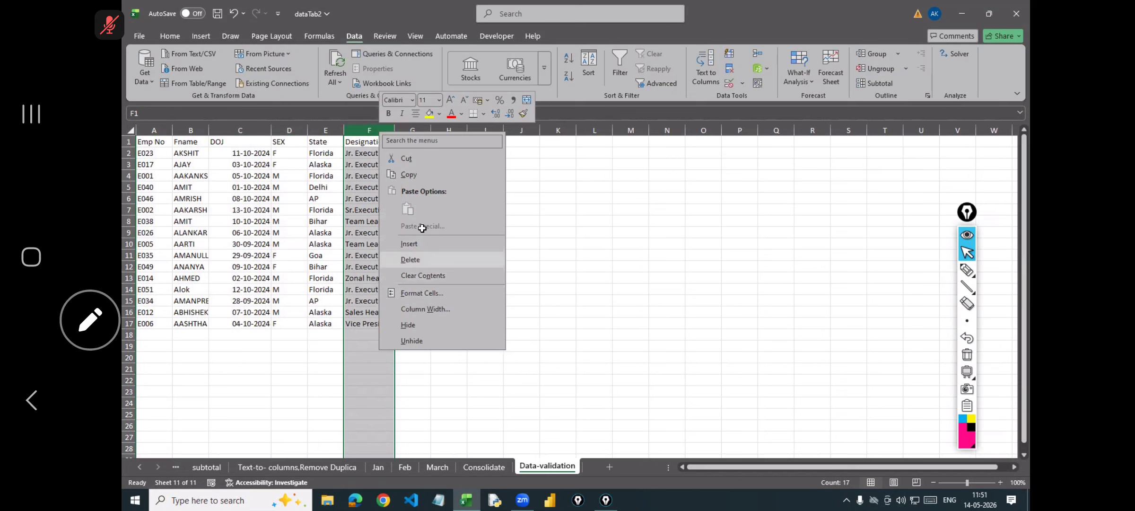
click(417, 259)
click(505, 210)
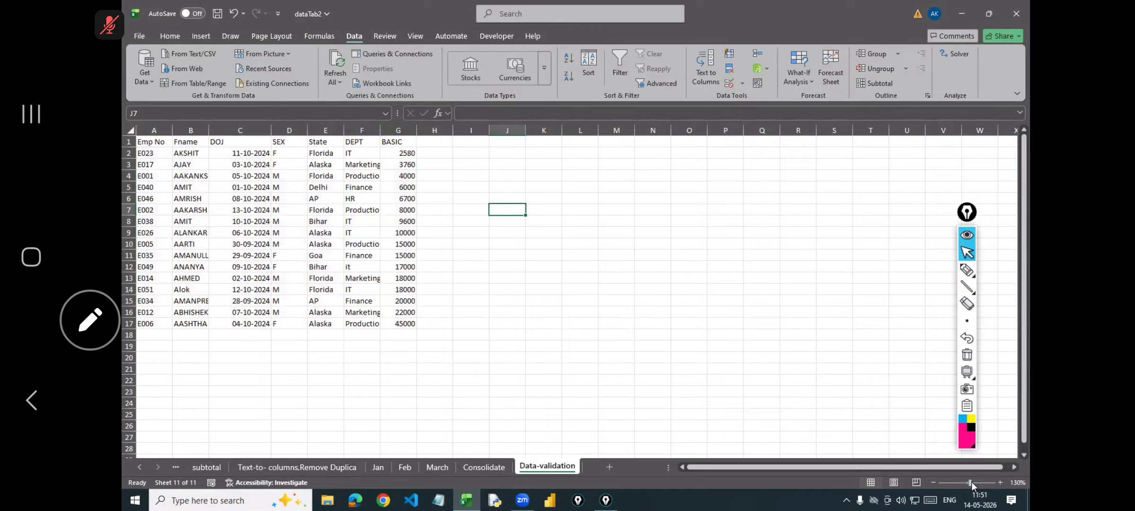
- Examine the State and DEPT entries in the employee table on the Data-validation sheet
drag(971, 482, 973, 481)
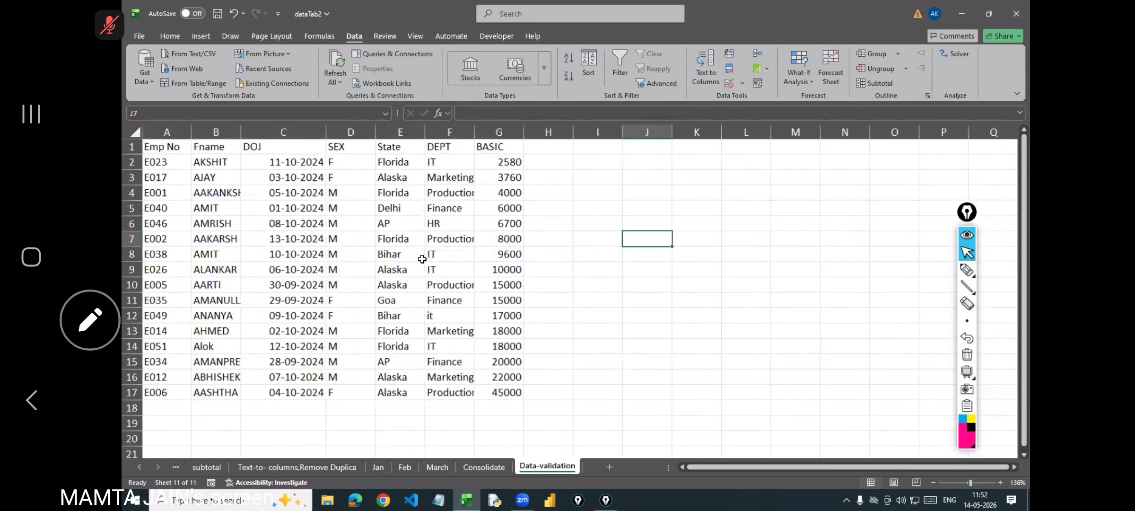
scroll(422, 259, up, 1)
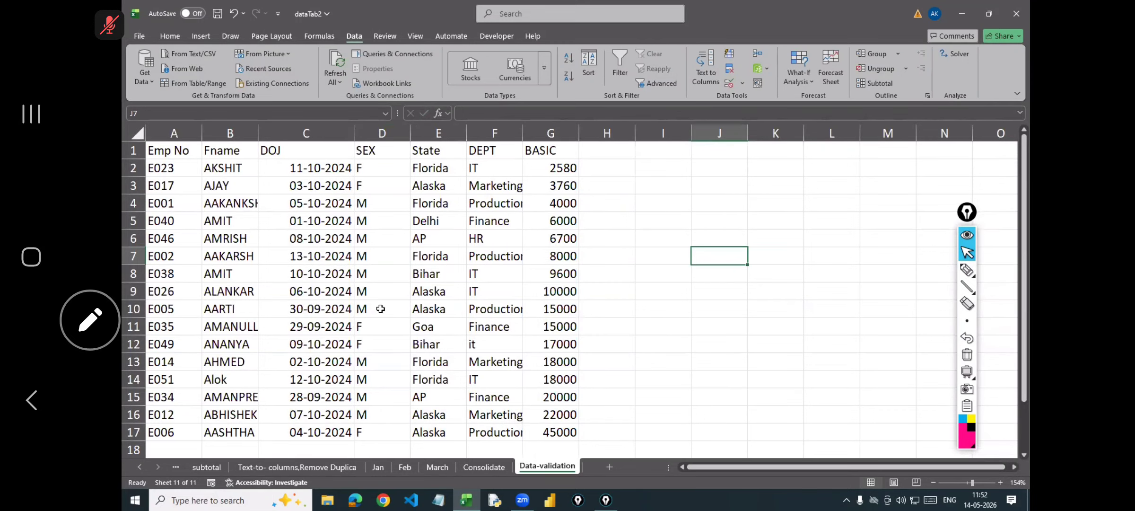
click(432, 171)
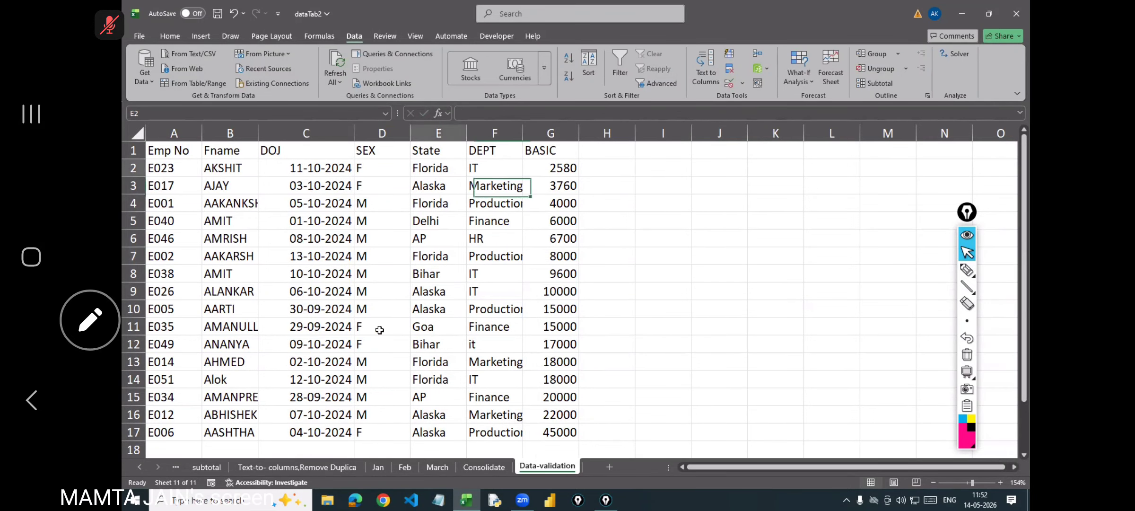
key(ctrl+shift+Down)
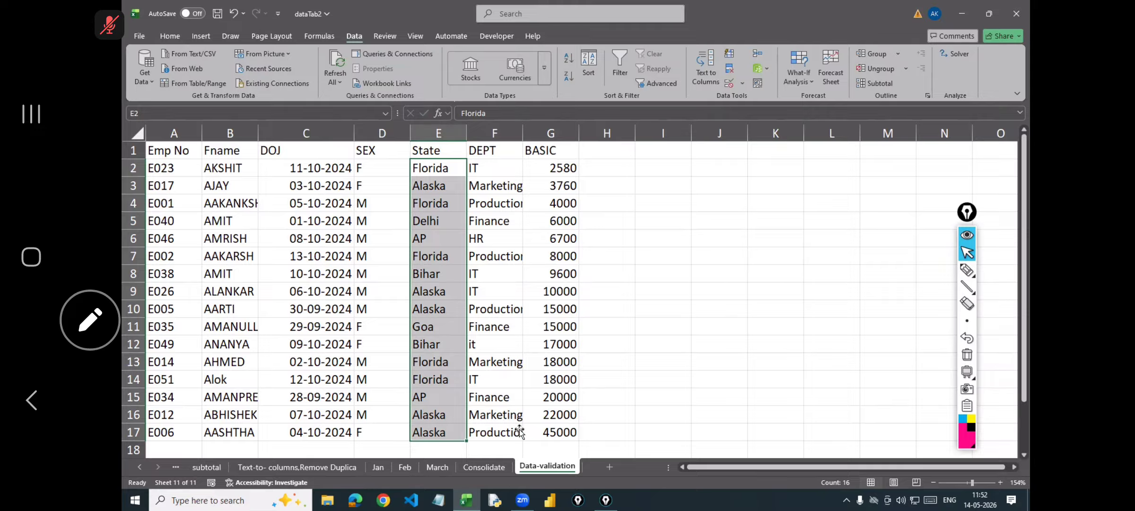
drag(492, 168, 491, 431)
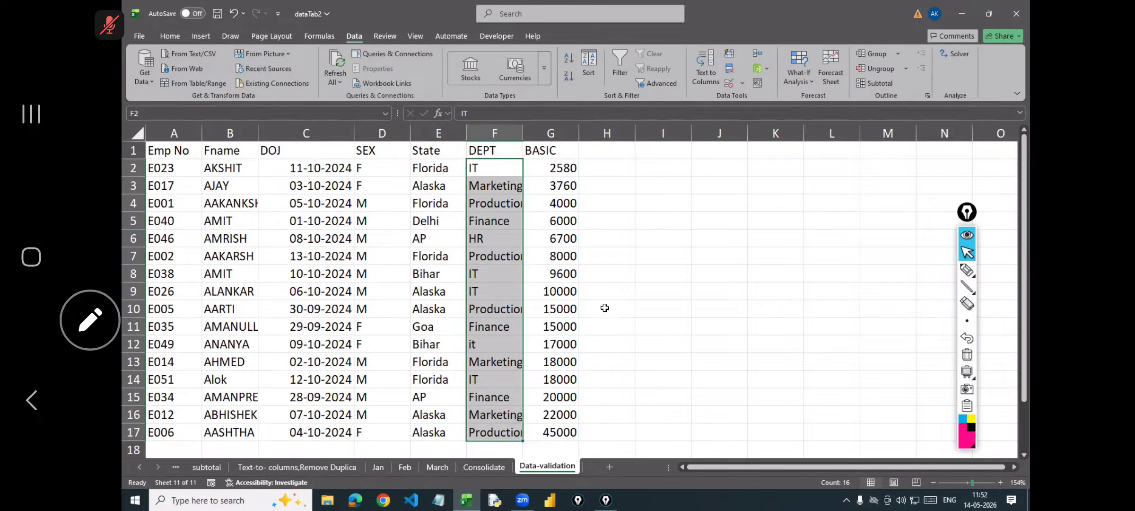
scroll(629, 314, down, 4)
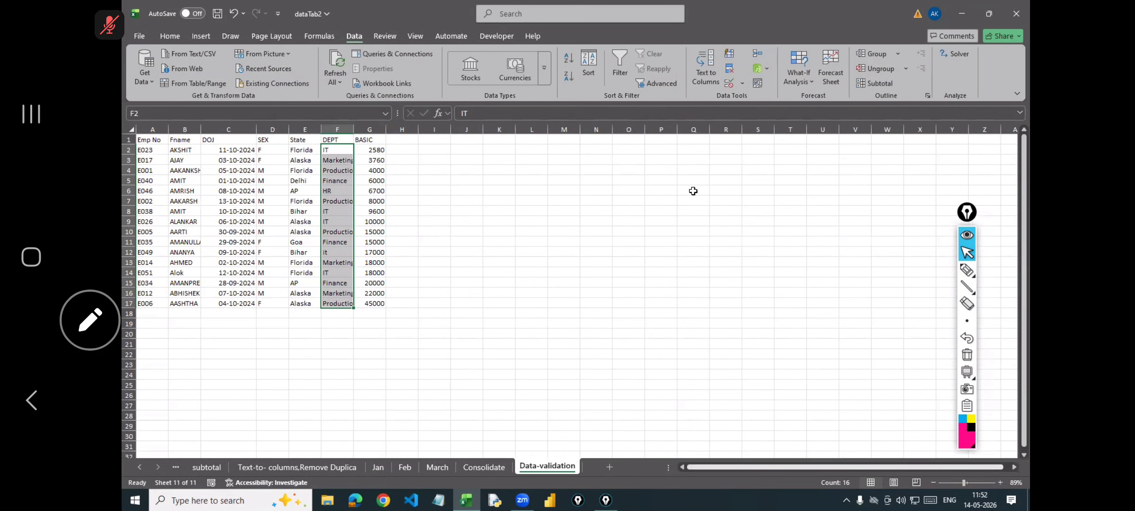
scroll(692, 189, up, 9)
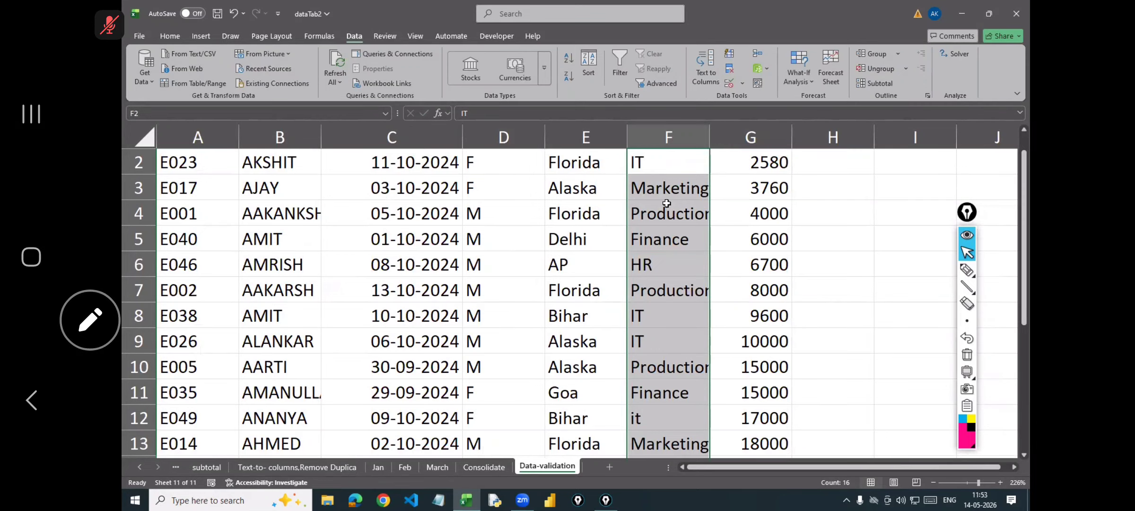
- Enter the misspelled department Marrking in cell F3 as an example of unvalidated data entry
key(Down)
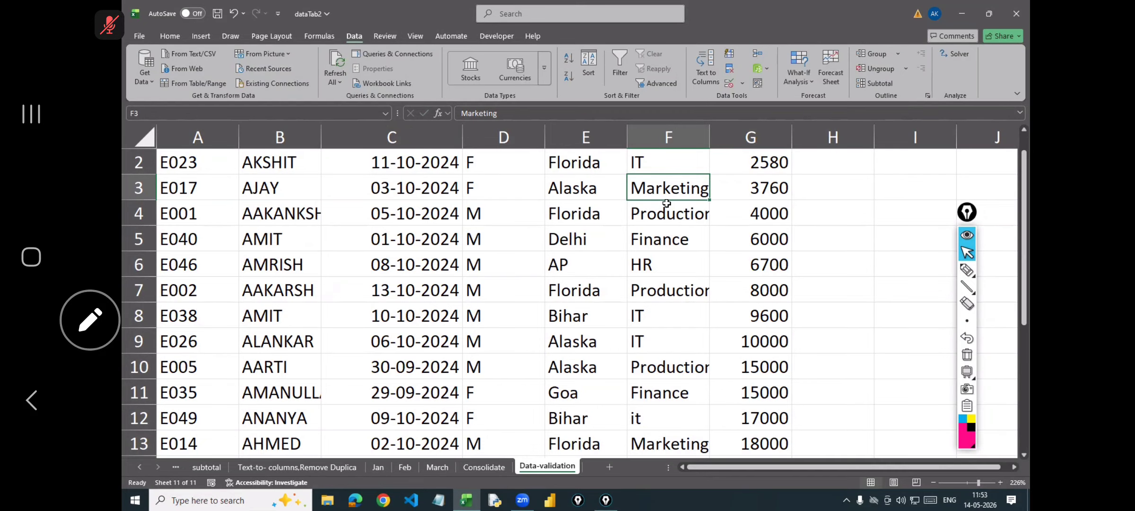
text(Mar)
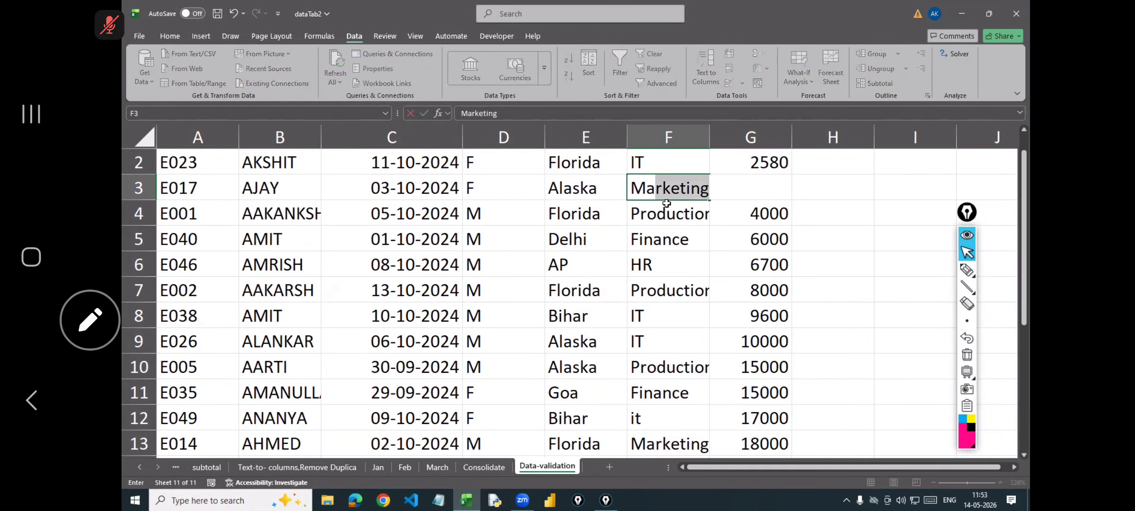
text(r)
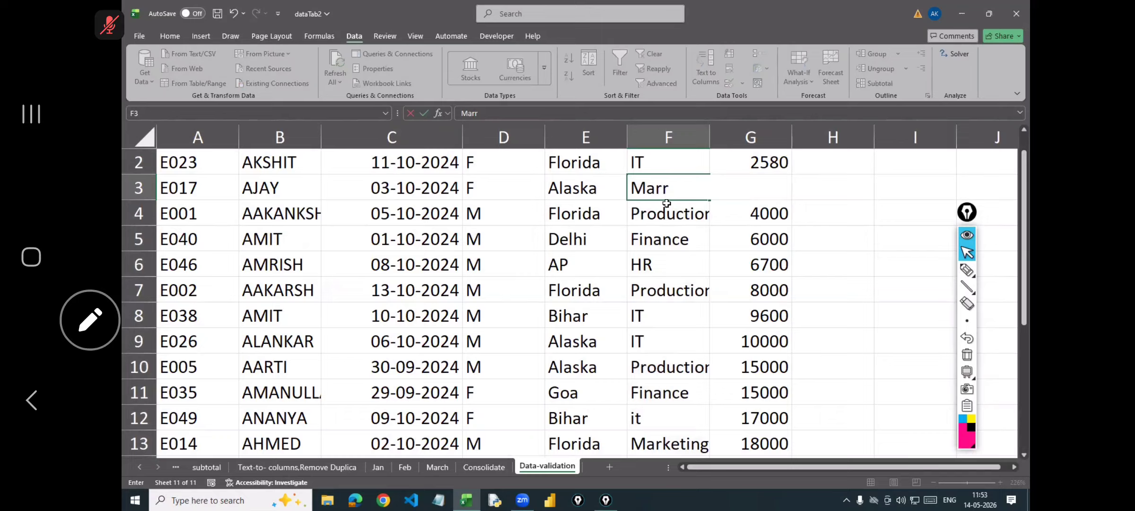
text(king)
key(Return)
click(675, 189)
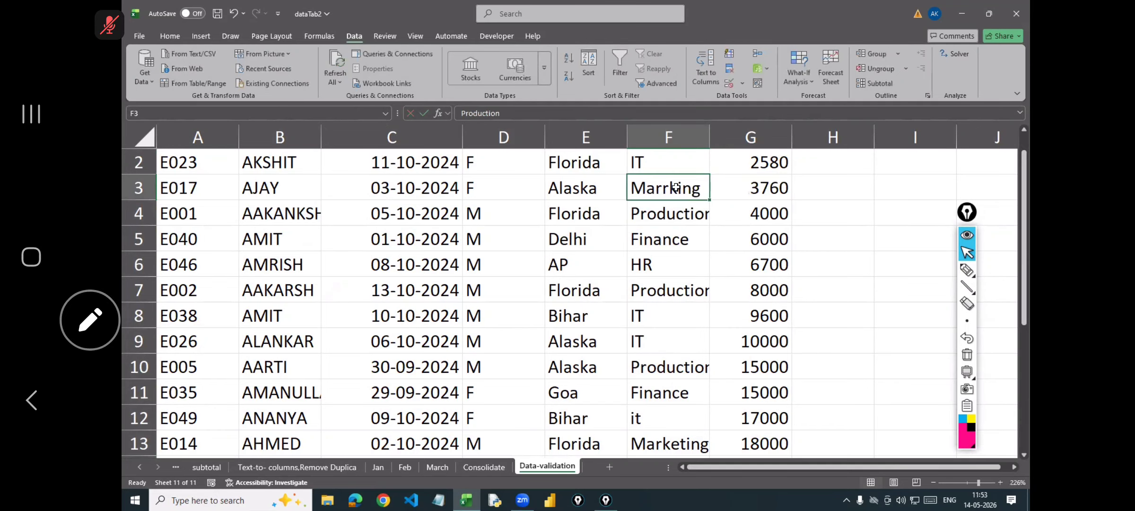
- Examine the distinct DEPT entries through a temporary filter on the employee table
click(473, 196)
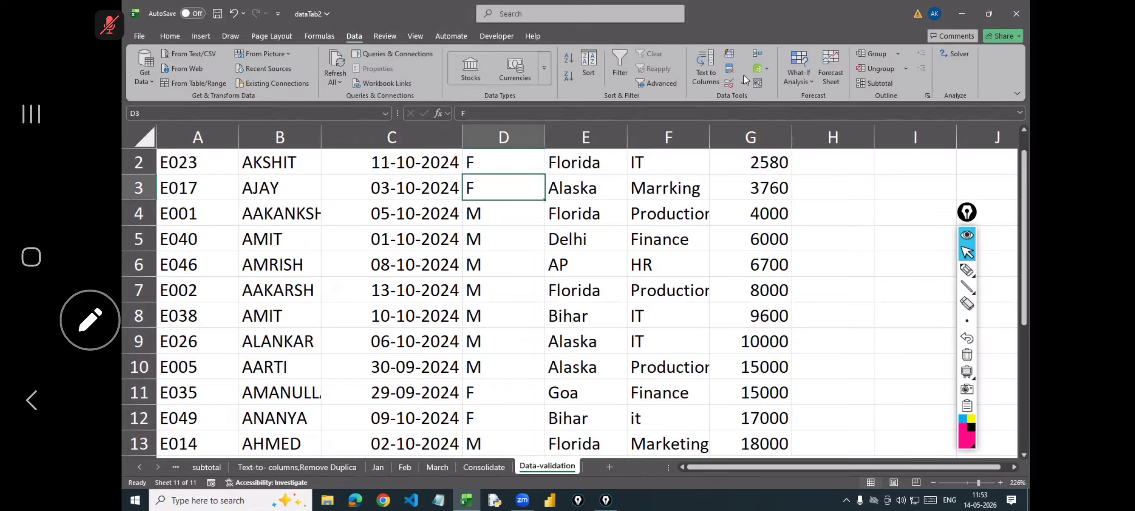
key(ctrl+a)
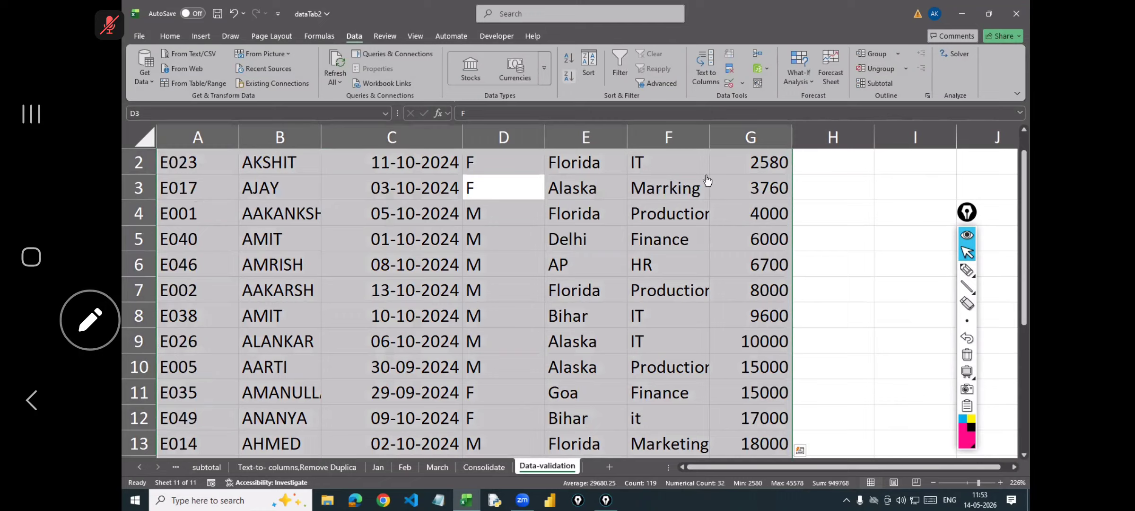
key(ctrl+shift+l)
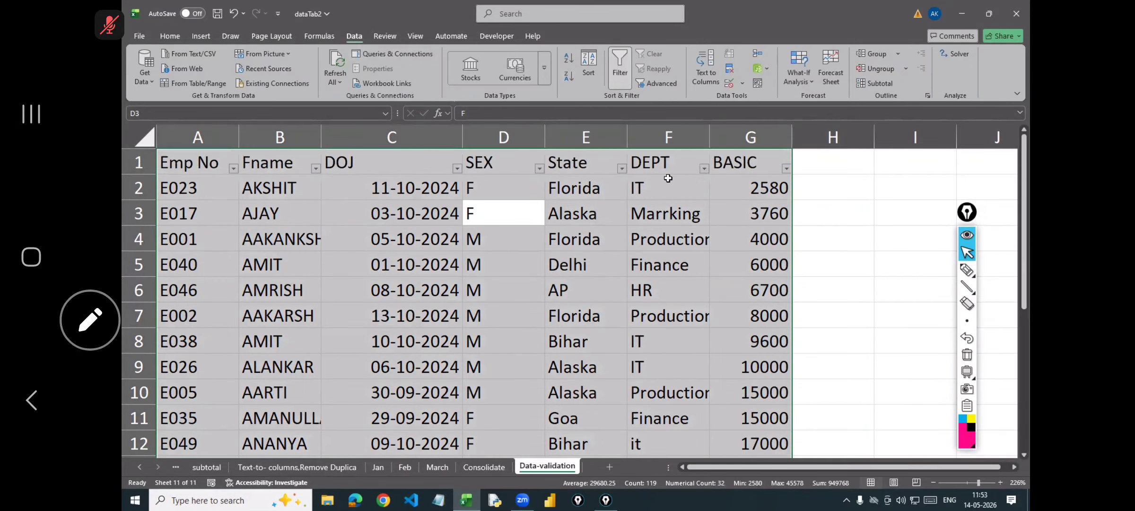
click(705, 169)
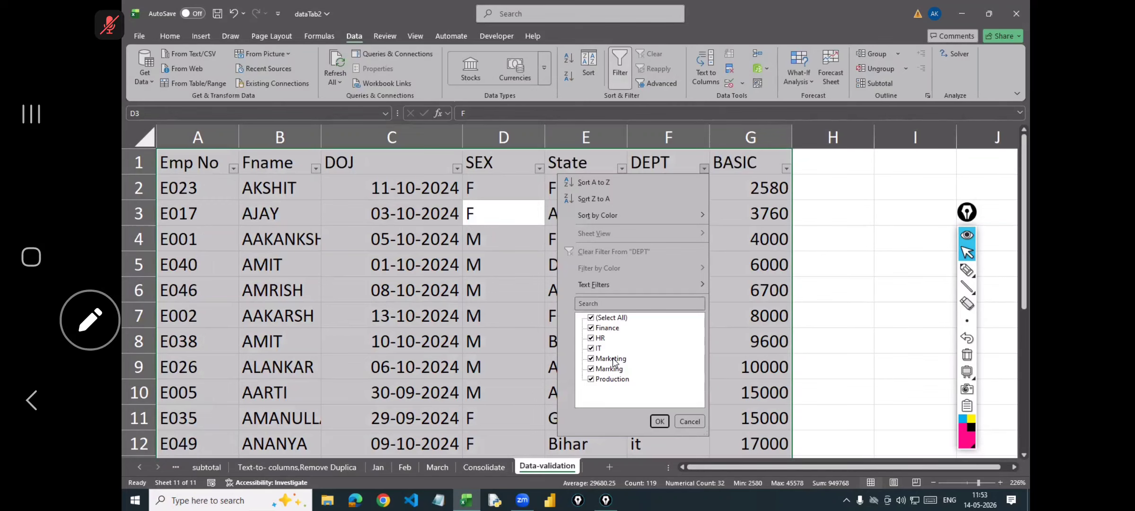
click(693, 419)
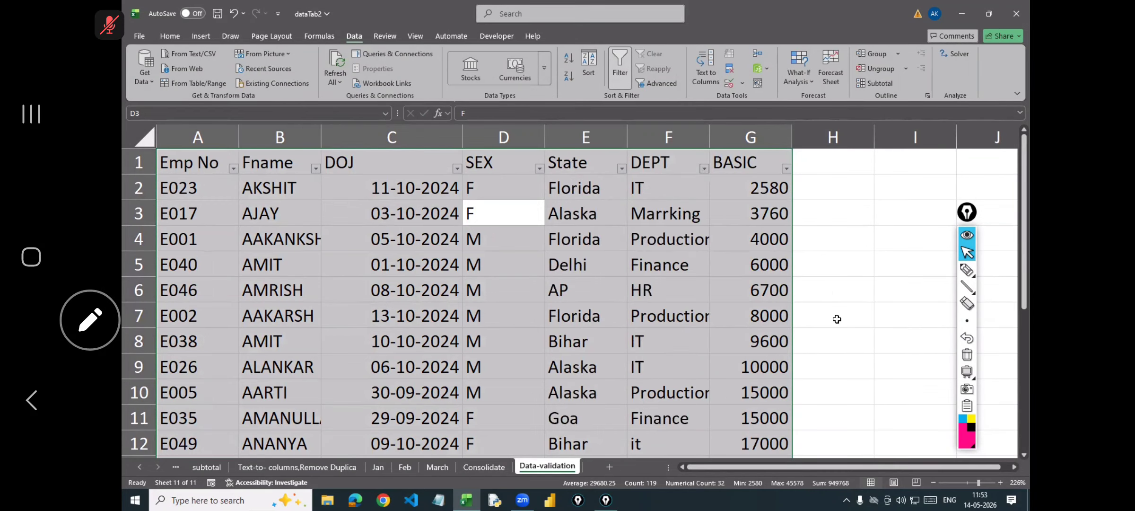
key(ctrl+q)
key(Escape)
key(Escape)
click(695, 239)
key(ctrl+shift+l)
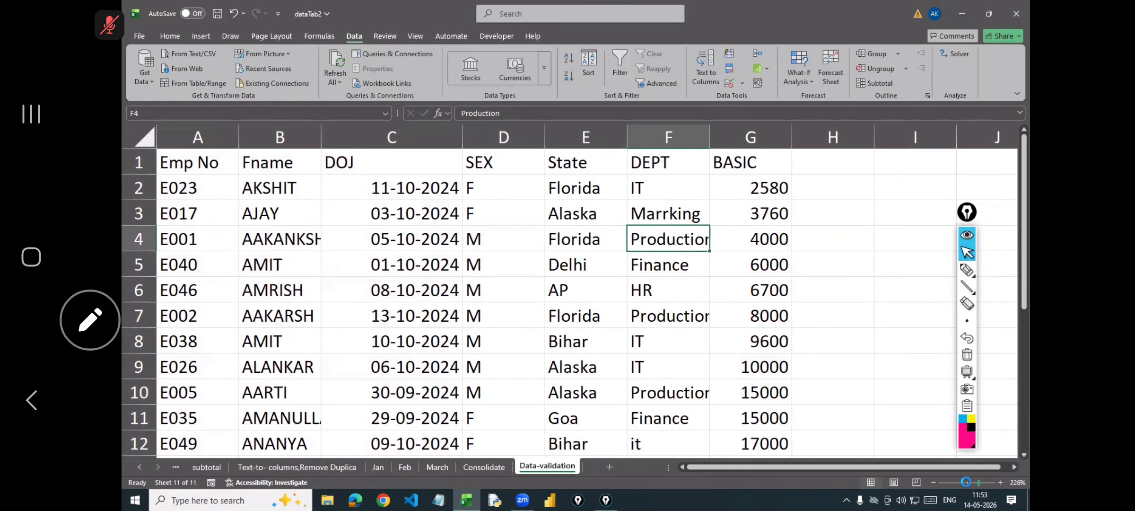
click(974, 483)
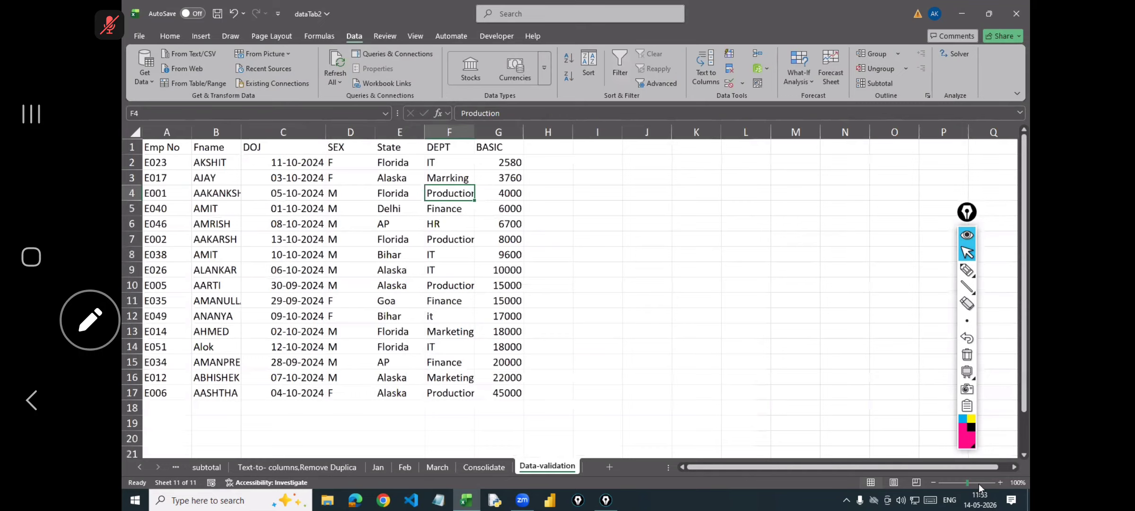
click(976, 483)
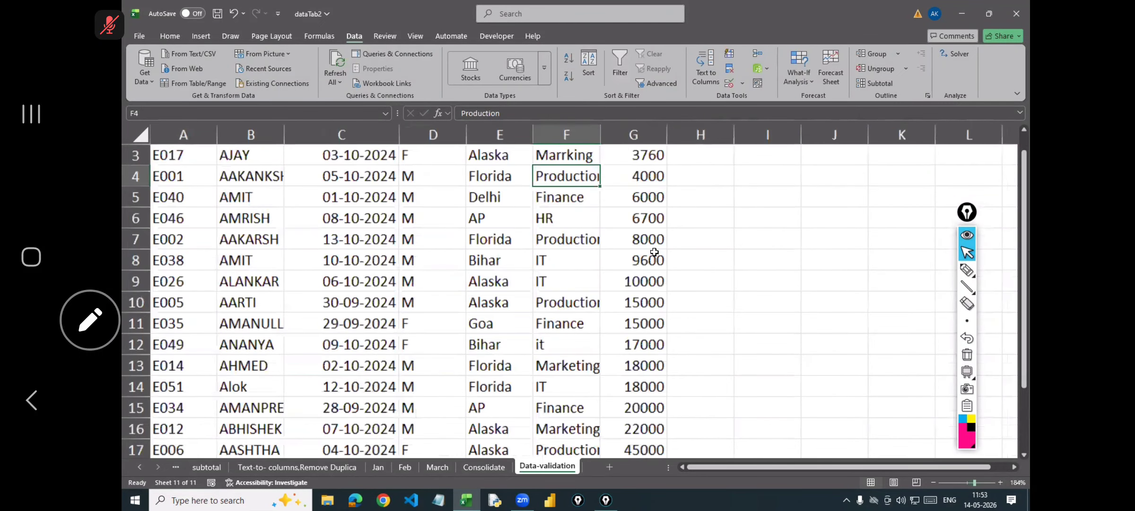
scroll(654, 252, up, 1)
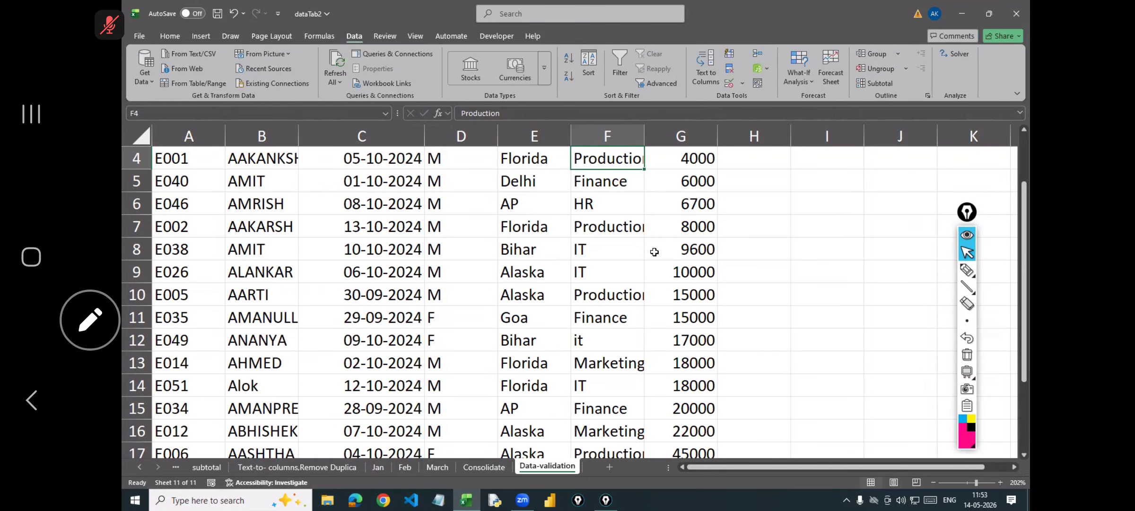
click(970, 481)
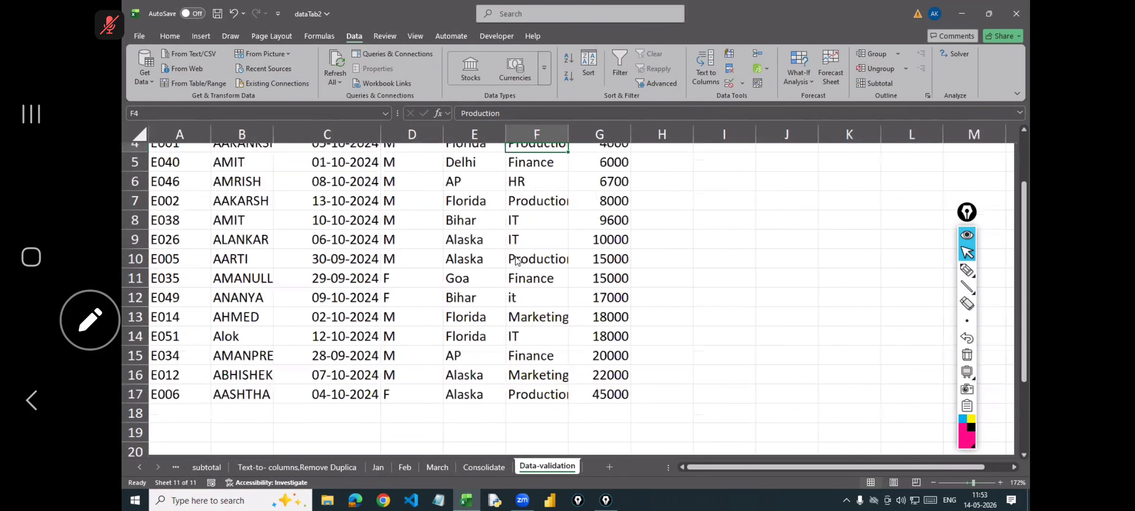
scroll(379, 179, down, 3)
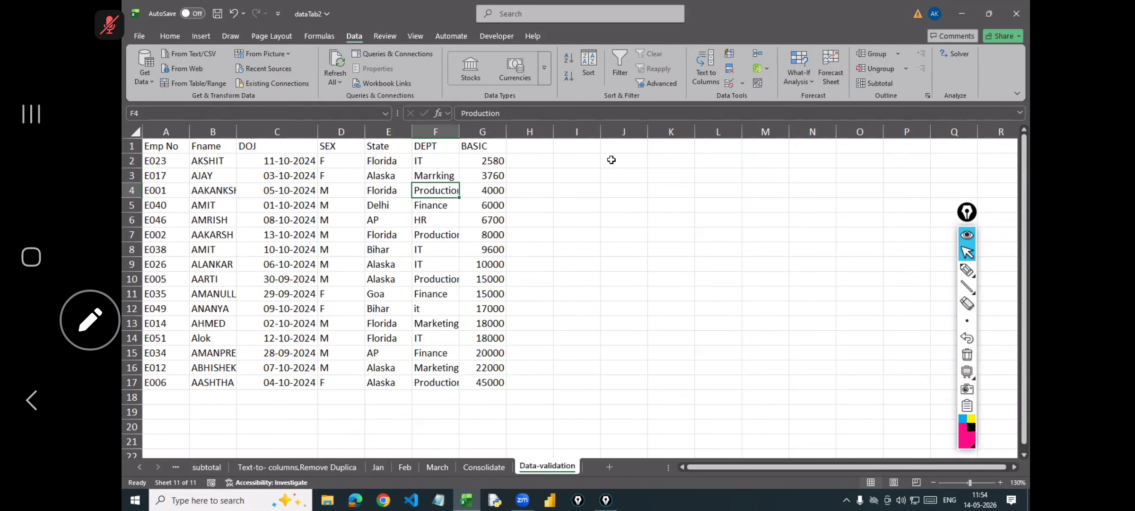
drag(614, 173, 888, 379)
click(671, 309)
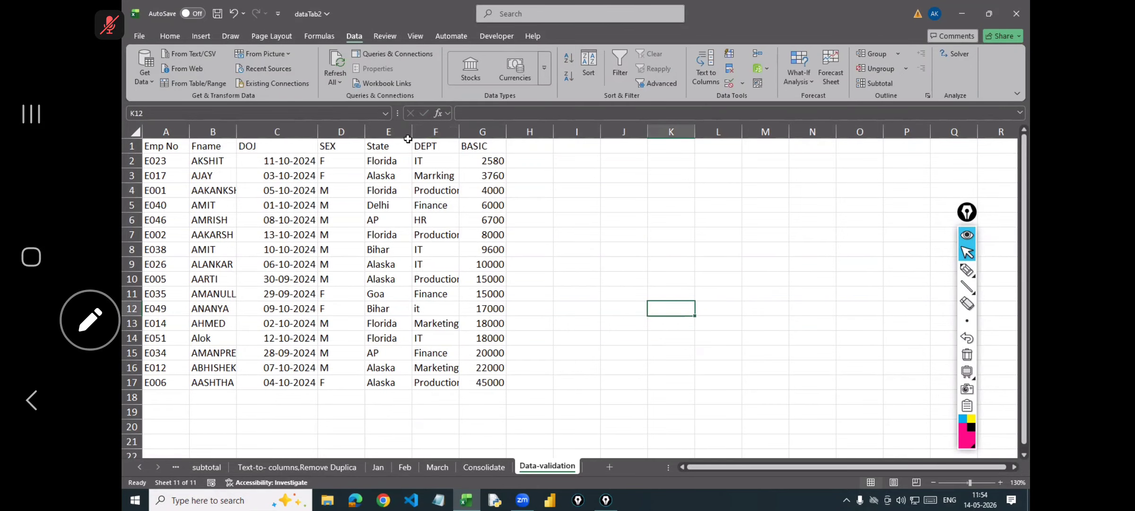
drag(444, 161, 454, 383)
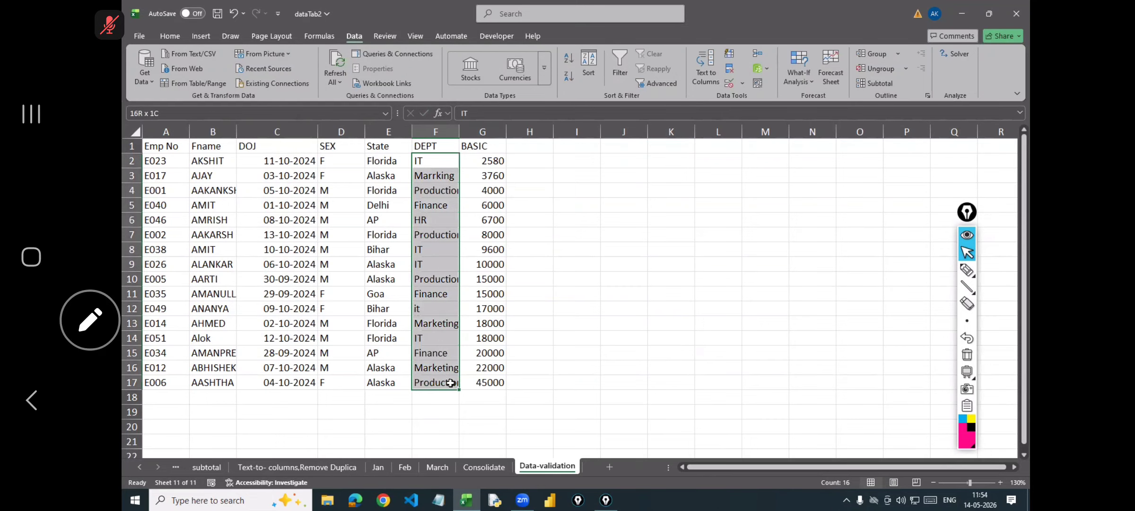
click(425, 219)
drag(490, 163, 494, 374)
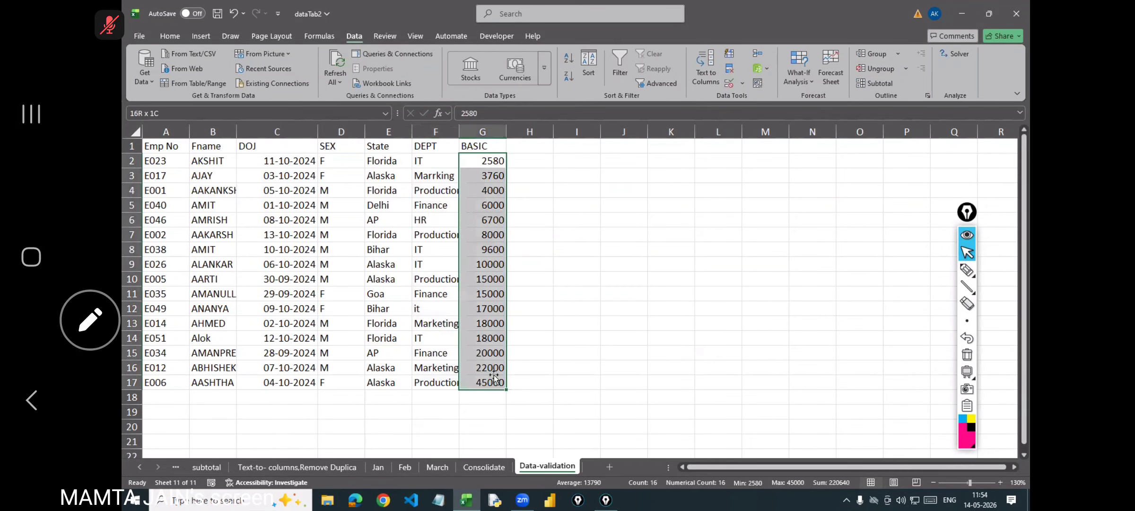
click(520, 160)
- Start a data validation rule on the BASIC cells G2:G17 that allows only whole numbers
drag(491, 161, 494, 381)
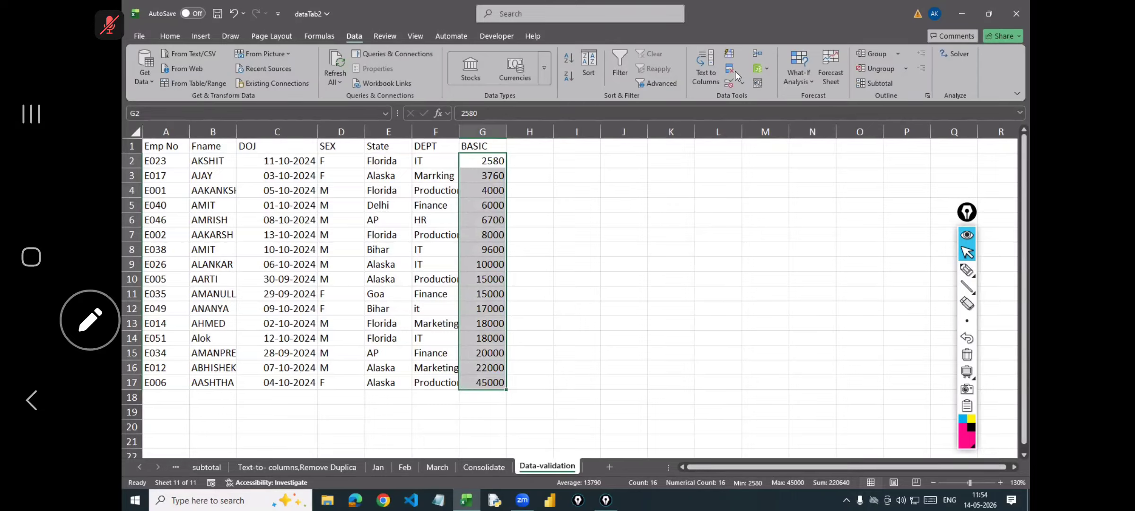
click(742, 83)
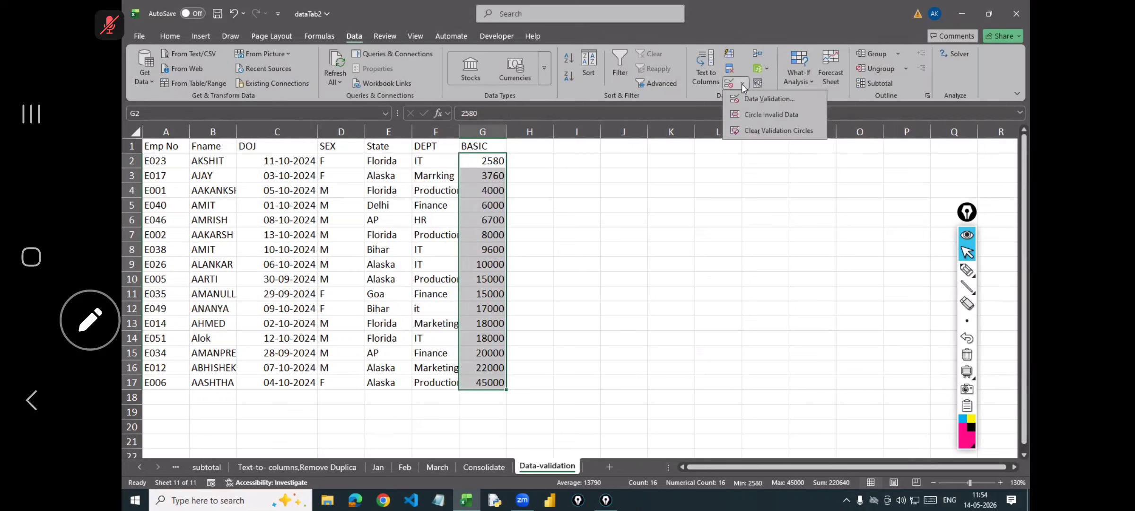
key(Escape)
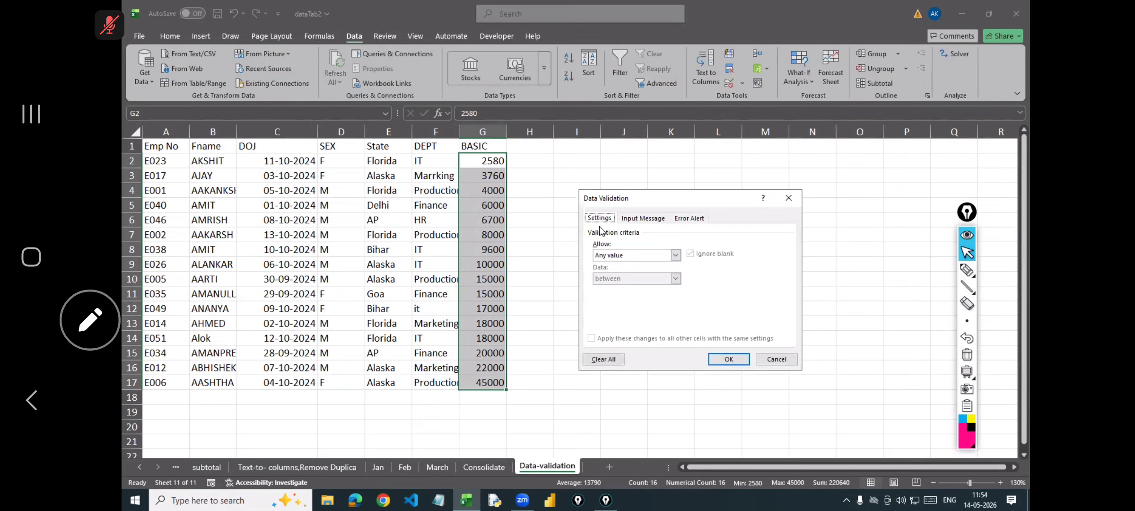
click(626, 257)
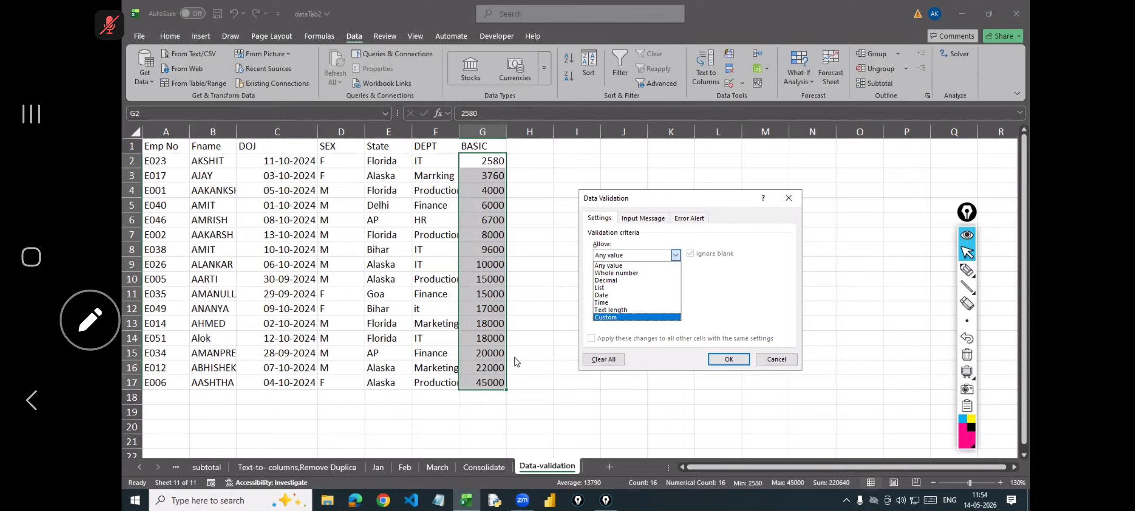
click(635, 273)
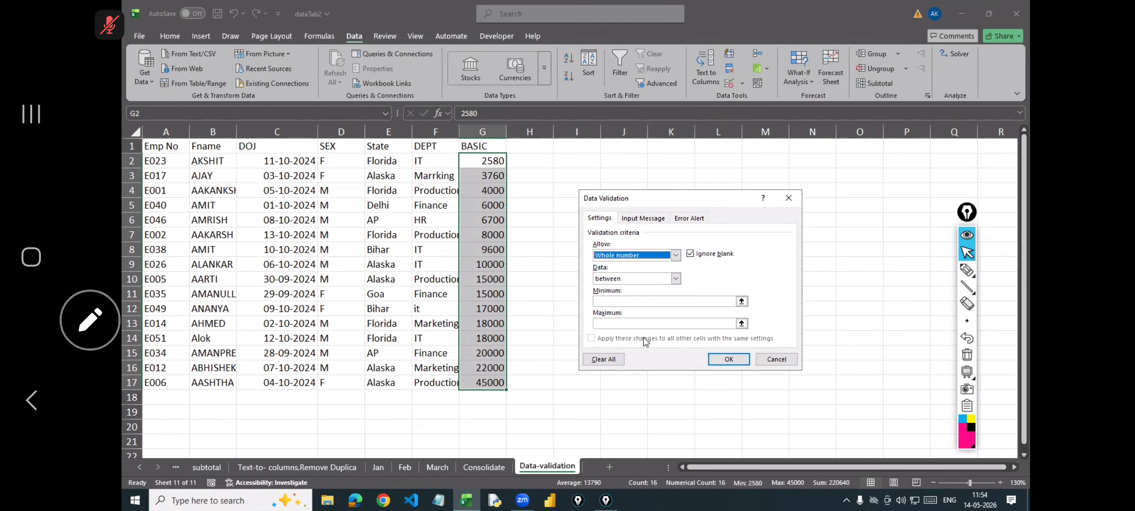
drag(705, 198, 711, 152)
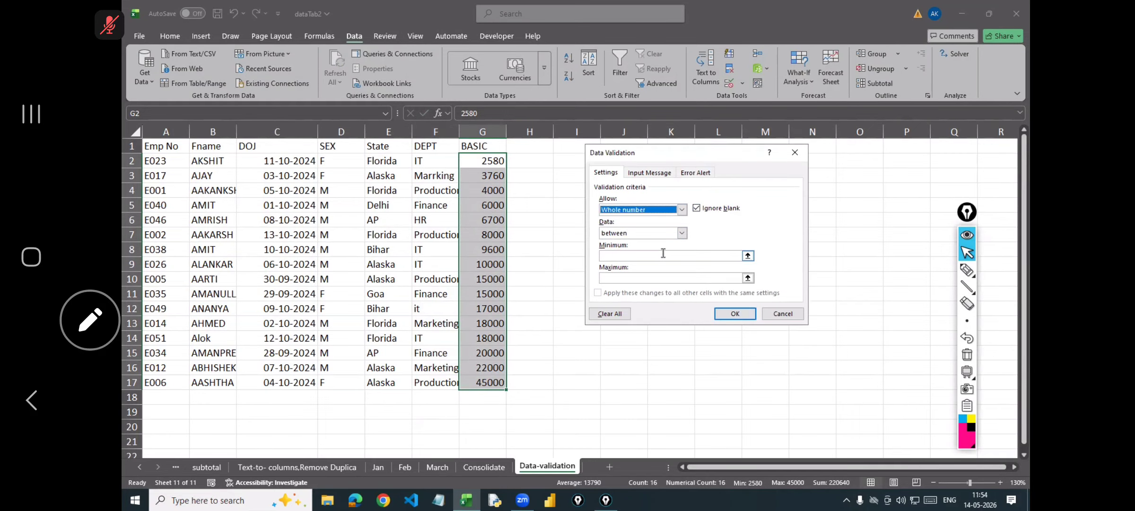
- Restrict the BASIC whole numbers to between 10000 and 50000 and apply the validation rule
click(651, 234)
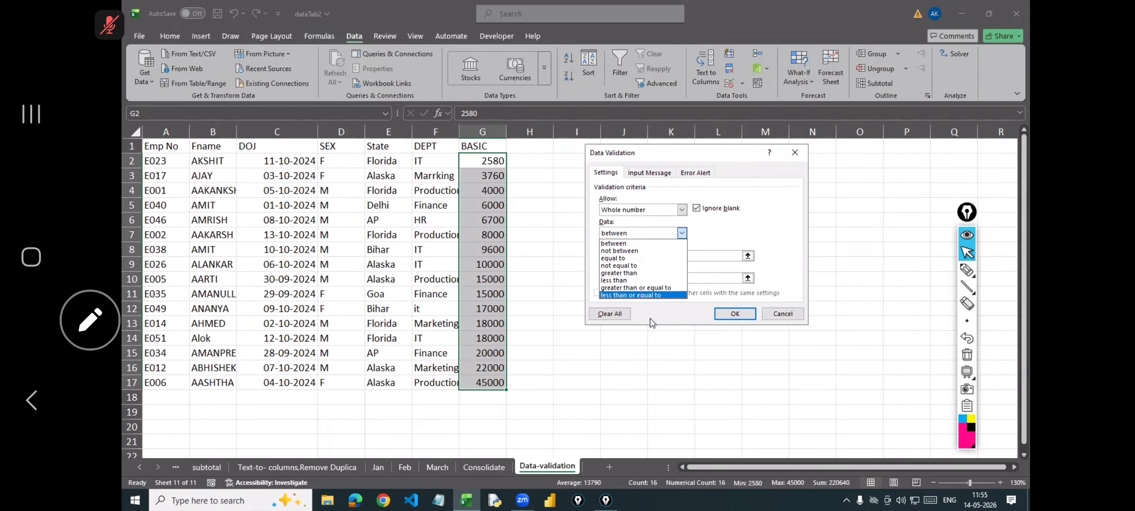
click(682, 233)
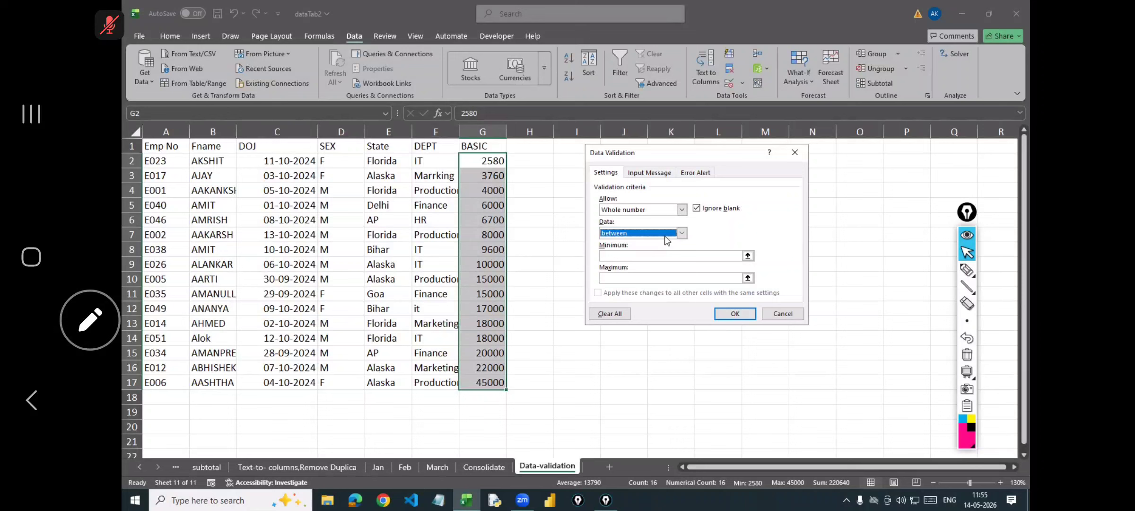
click(644, 256)
text(10000)
click(622, 279)
text(5000)
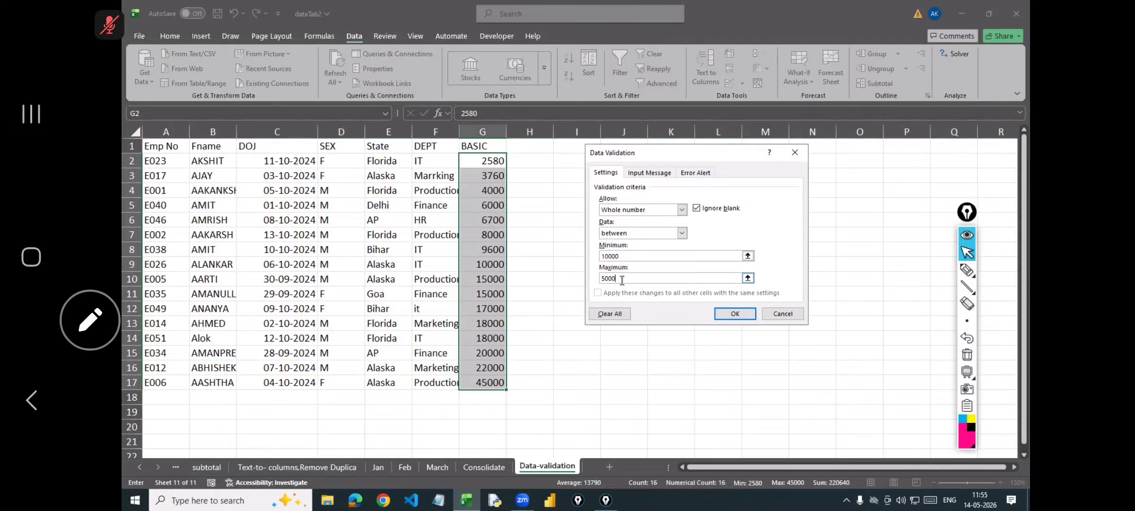
text(0)
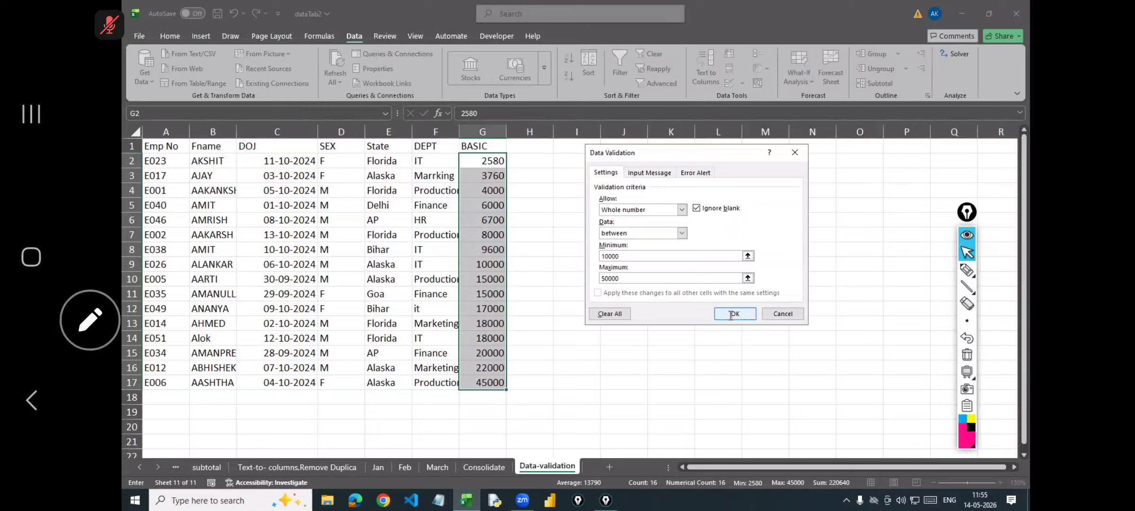
key(Return)
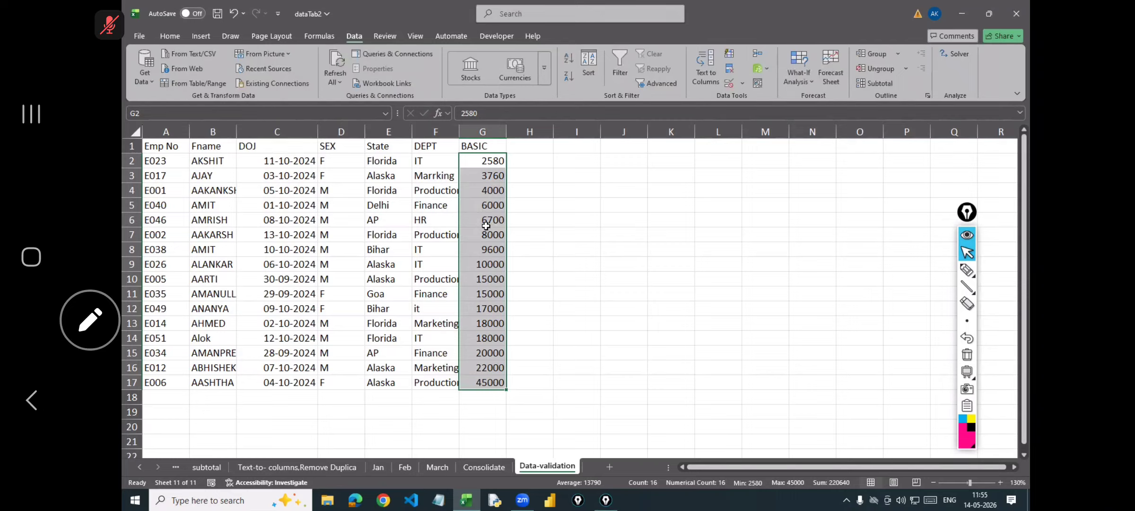
- Test the validation rule's lower limit by trying to enter 3000 in BASIC cell G10, and cancel the entry
click(494, 172)
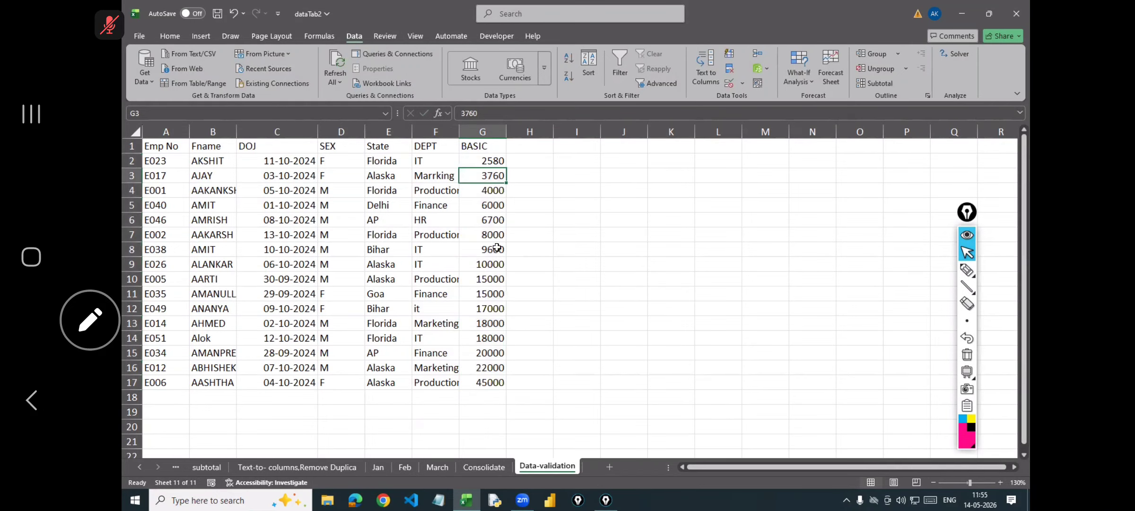
click(498, 277)
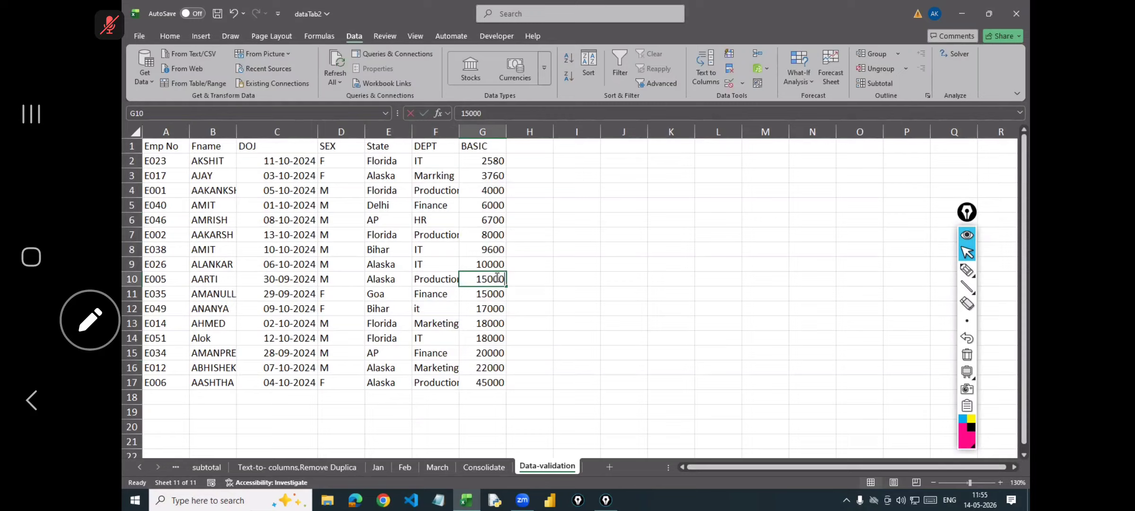
text(1)
text(3000)
key(Return)
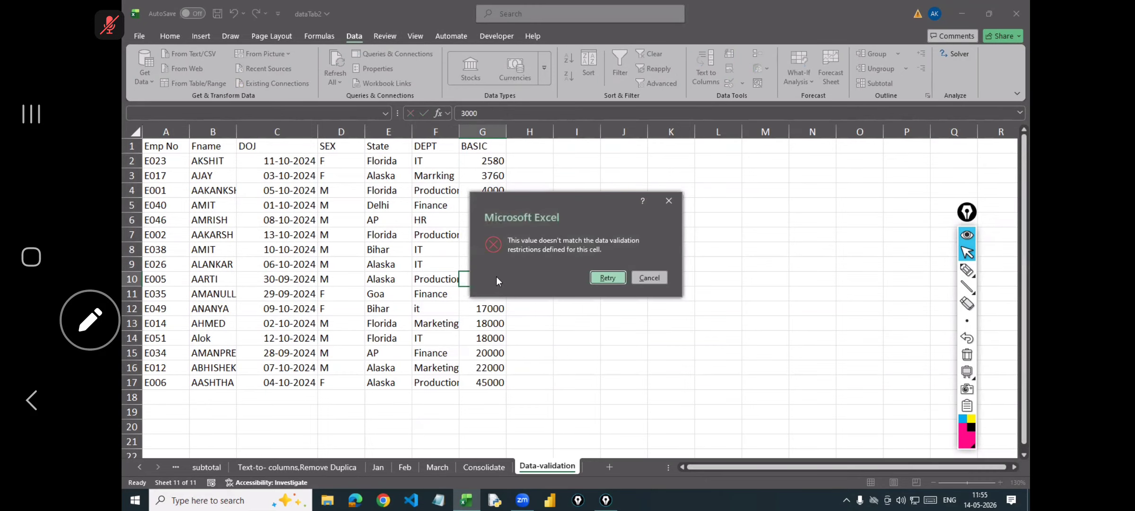
click(652, 277)
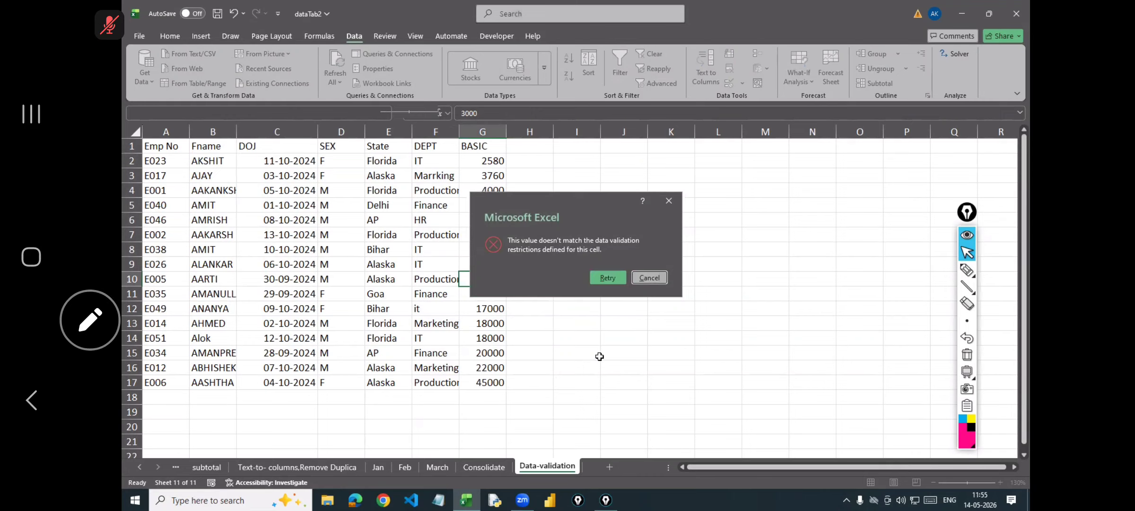
- Test the upper limit by trying to enter 56000 in BASIC cell G14, retry once, and cancel the entry
click(495, 333)
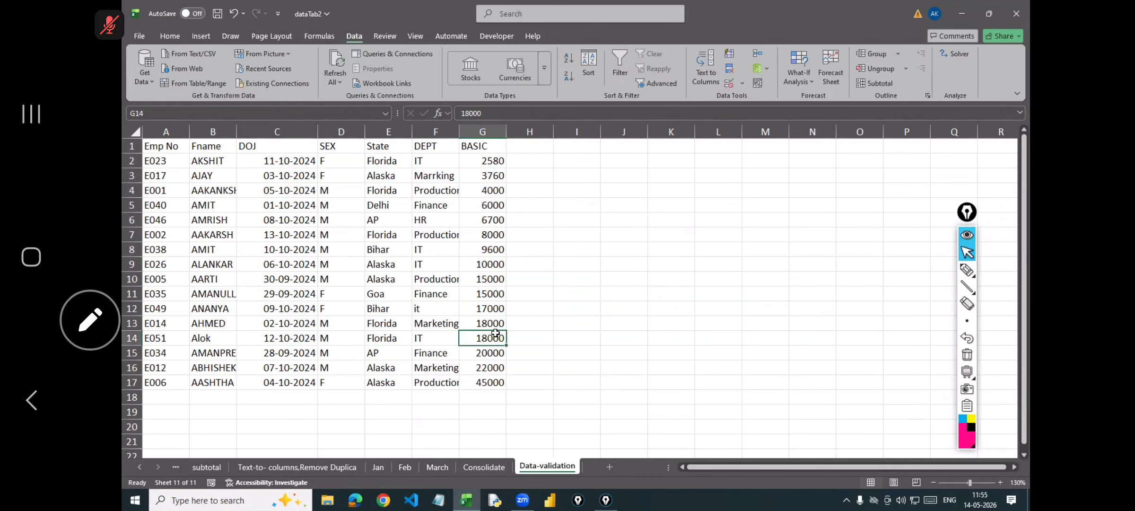
text(56000)
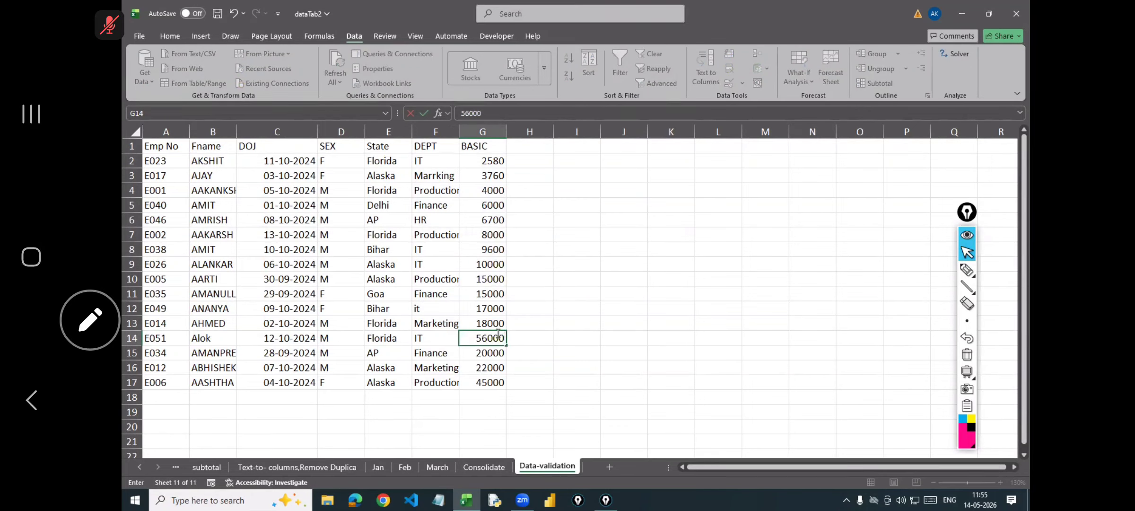
key(Return)
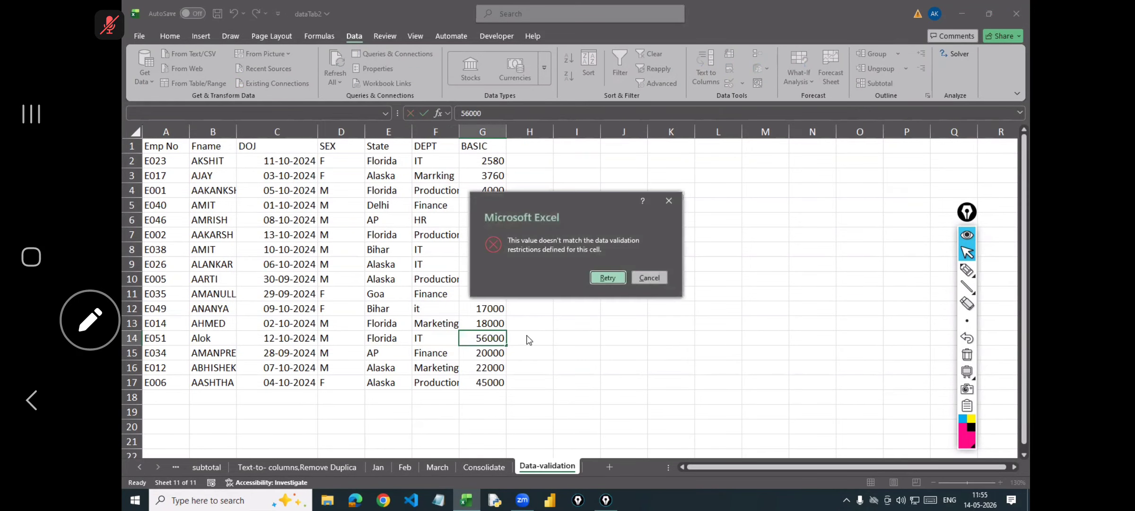
click(616, 278)
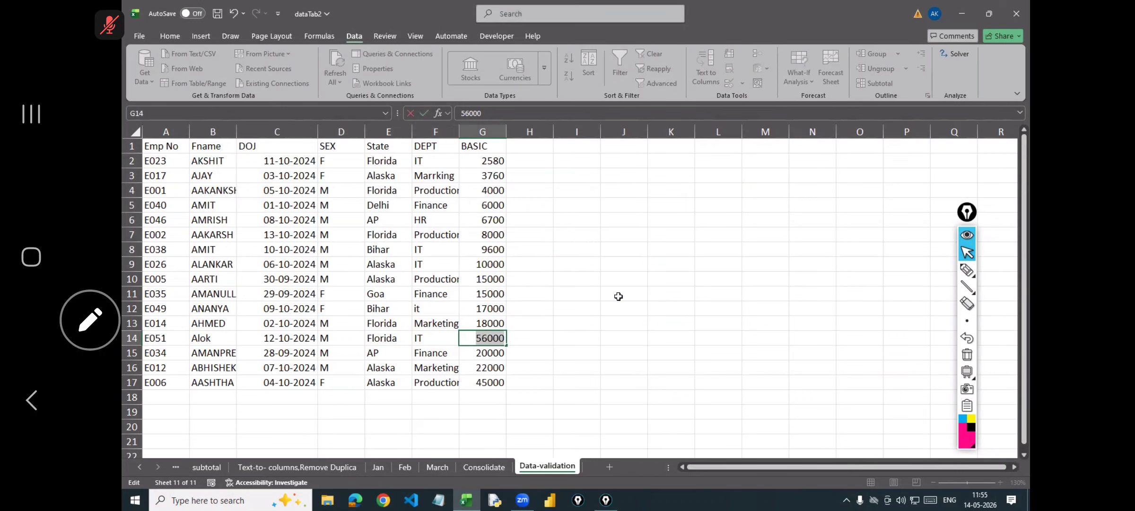
key(Return)
click(657, 273)
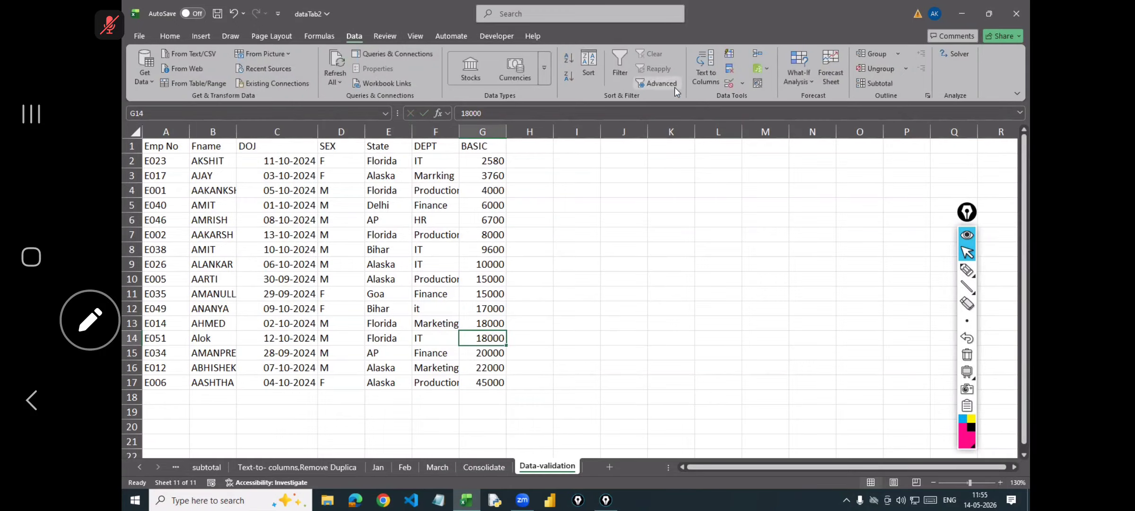
- Circle the BASIC values that break the validation rule and clear the validation circles again
click(743, 83)
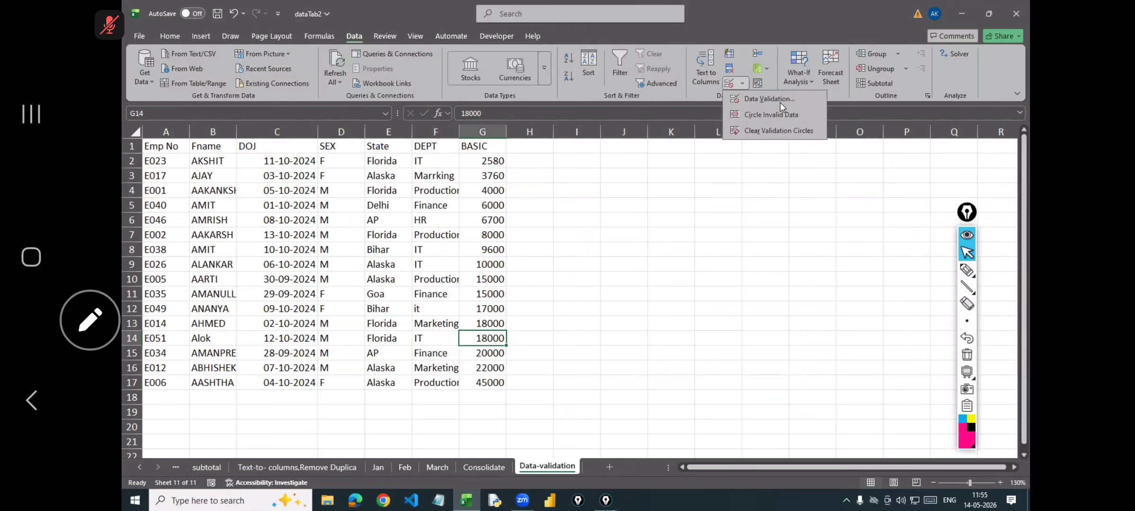
click(779, 117)
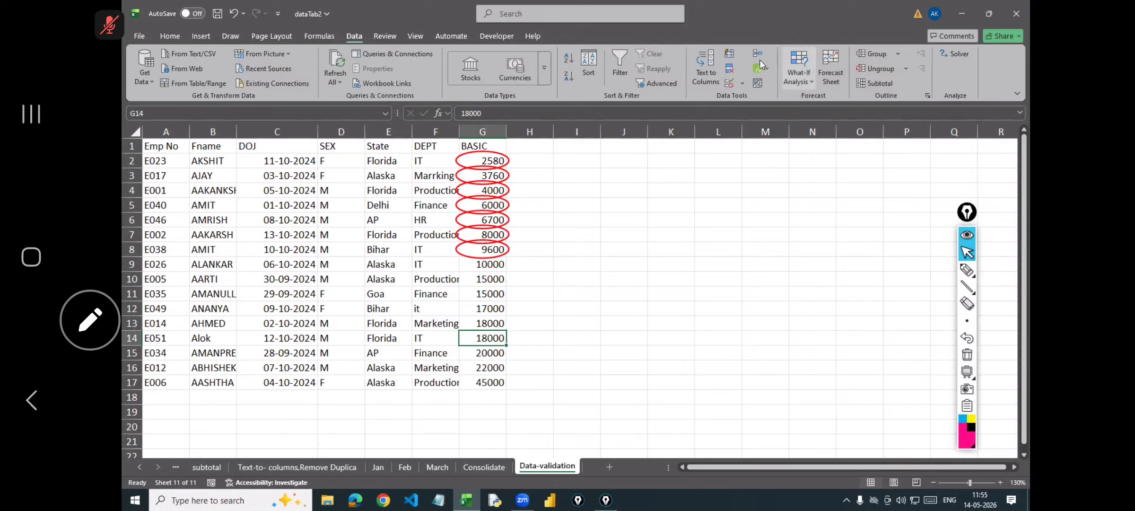
click(741, 81)
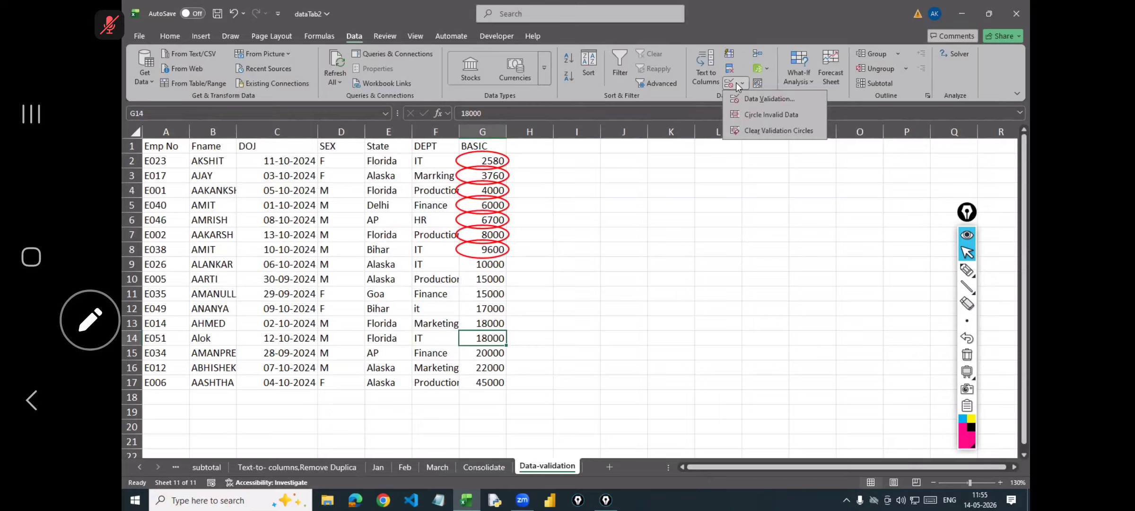
click(766, 130)
click(487, 159)
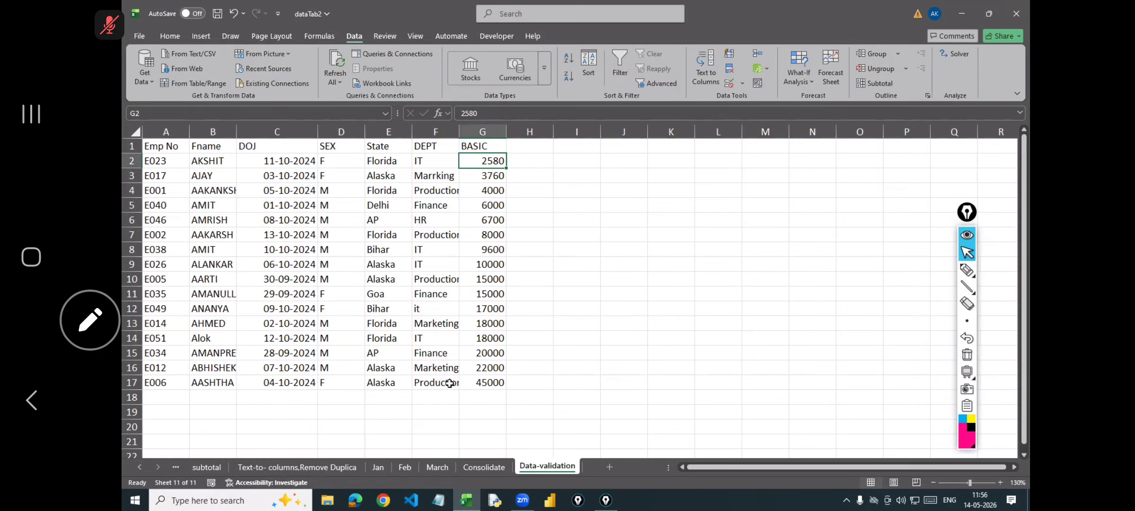
- Start a data validation rule on the DOJ cells C2:C17 that allows only dates
drag(294, 159, 301, 180)
drag(303, 248, 303, 383)
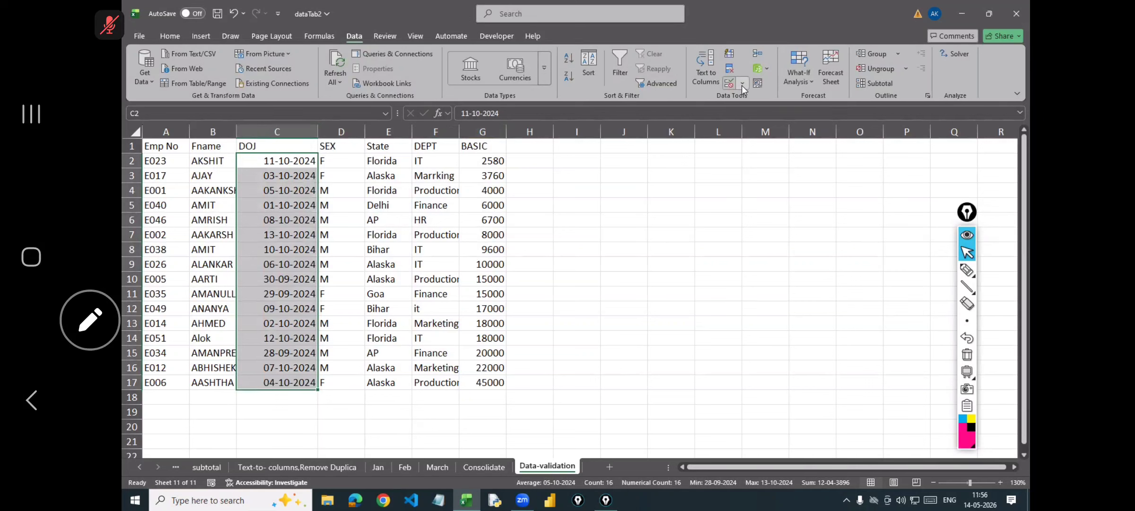
click(742, 85)
click(614, 212)
click(637, 210)
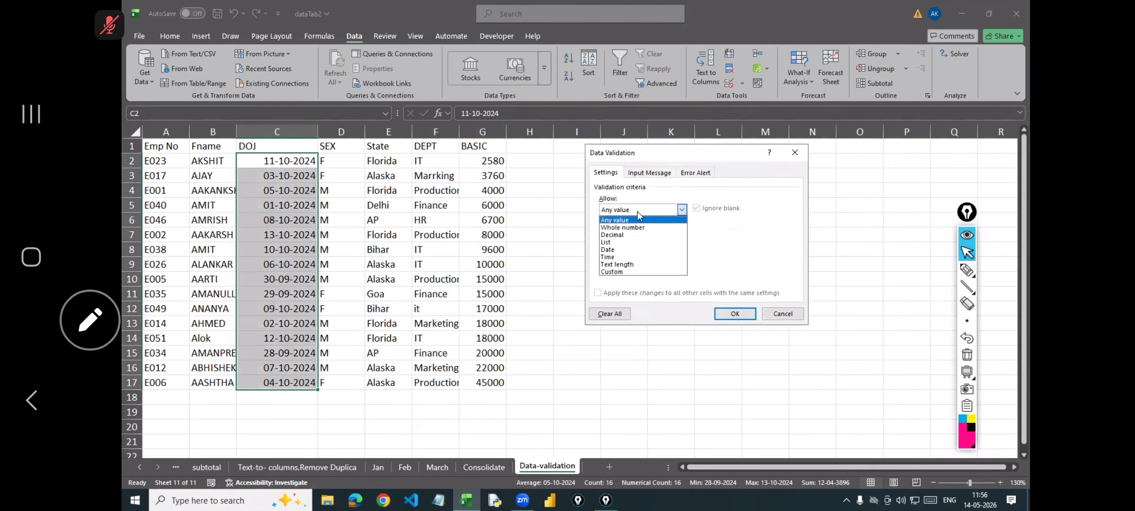
click(617, 250)
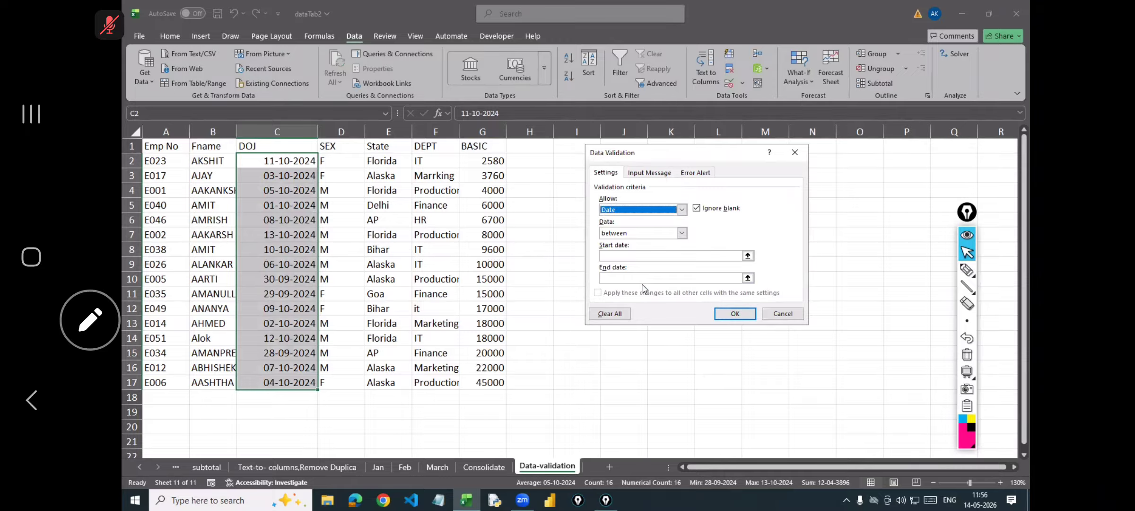
click(636, 233)
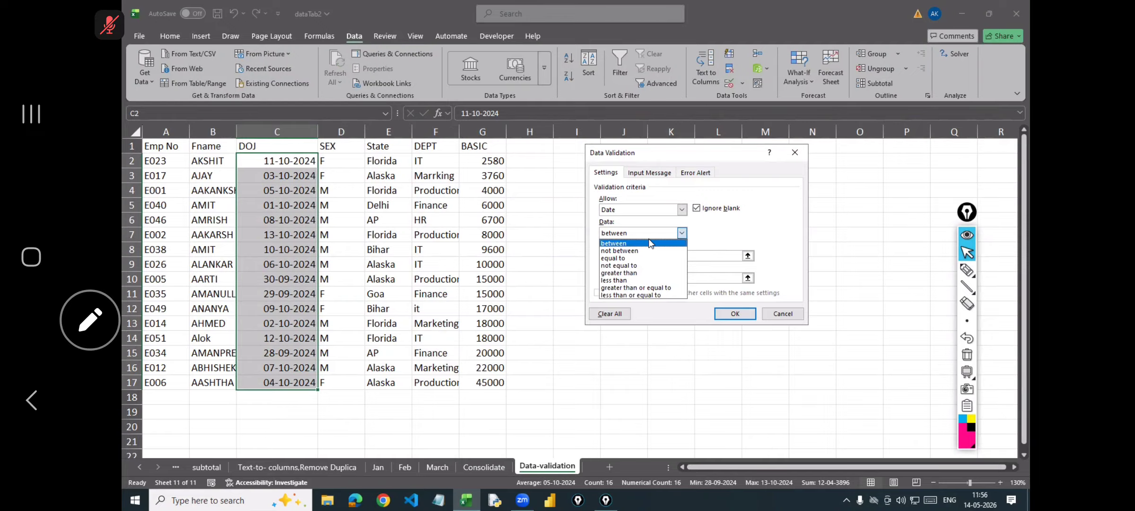
click(649, 241)
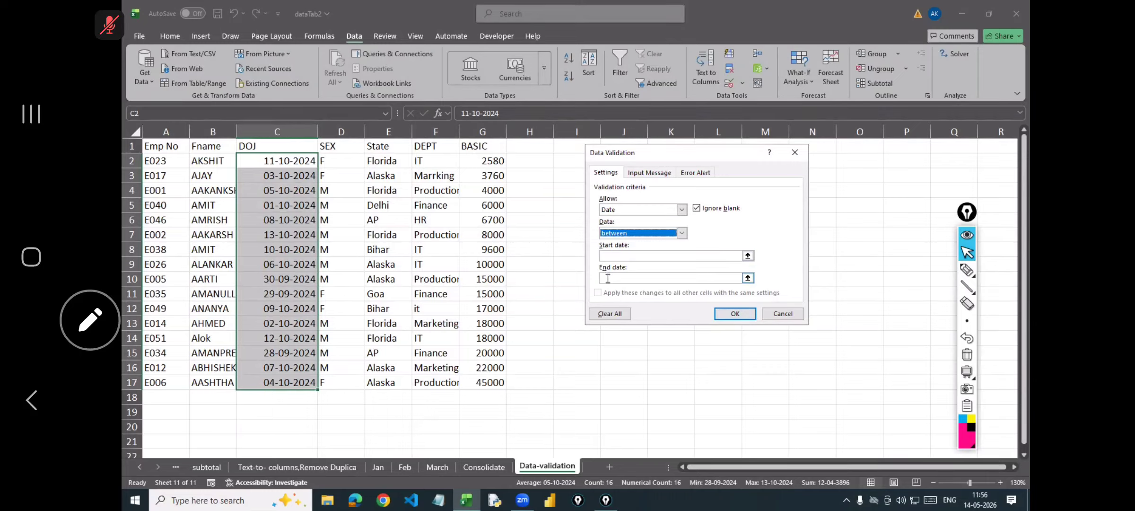
click(619, 256)
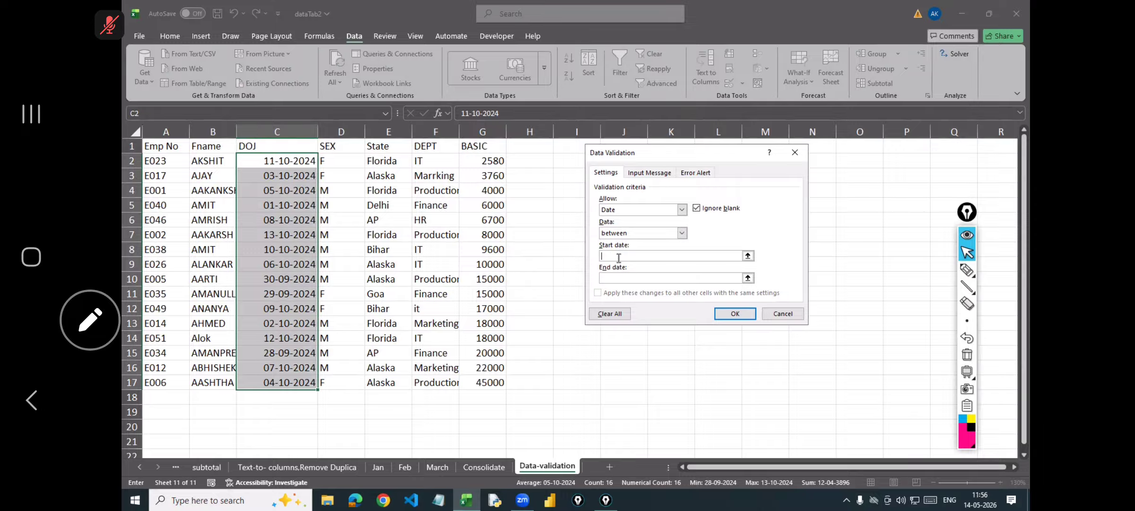
- Restrict the DOJ dates to less than or equal to =today() and apply the validation rule
click(652, 234)
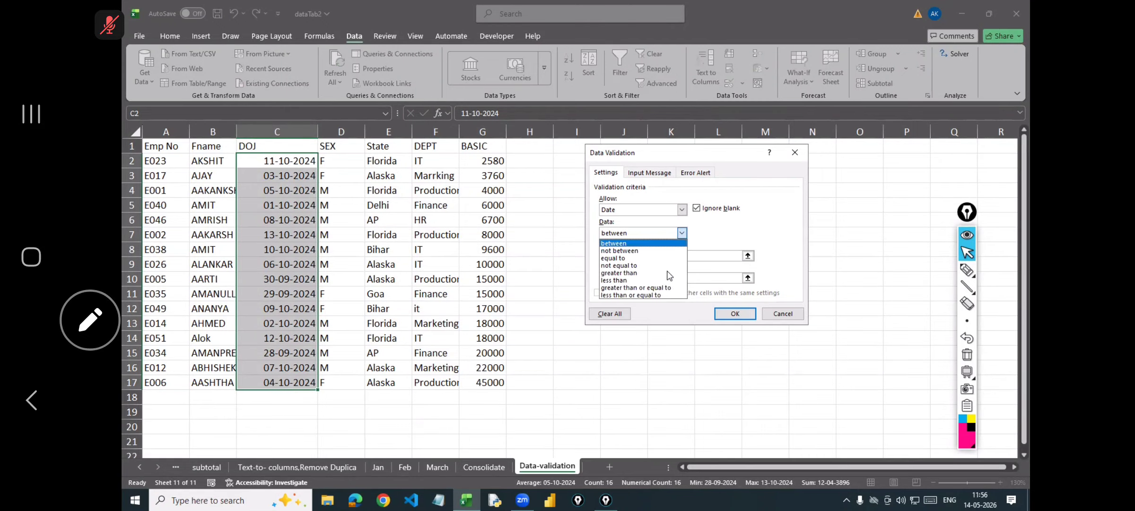
click(623, 294)
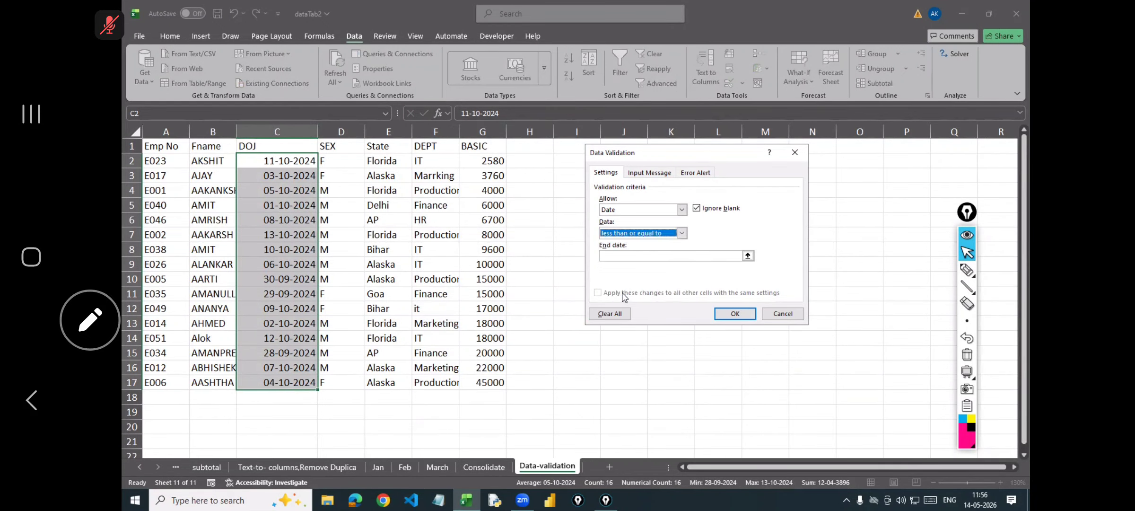
click(610, 256)
text(=today())
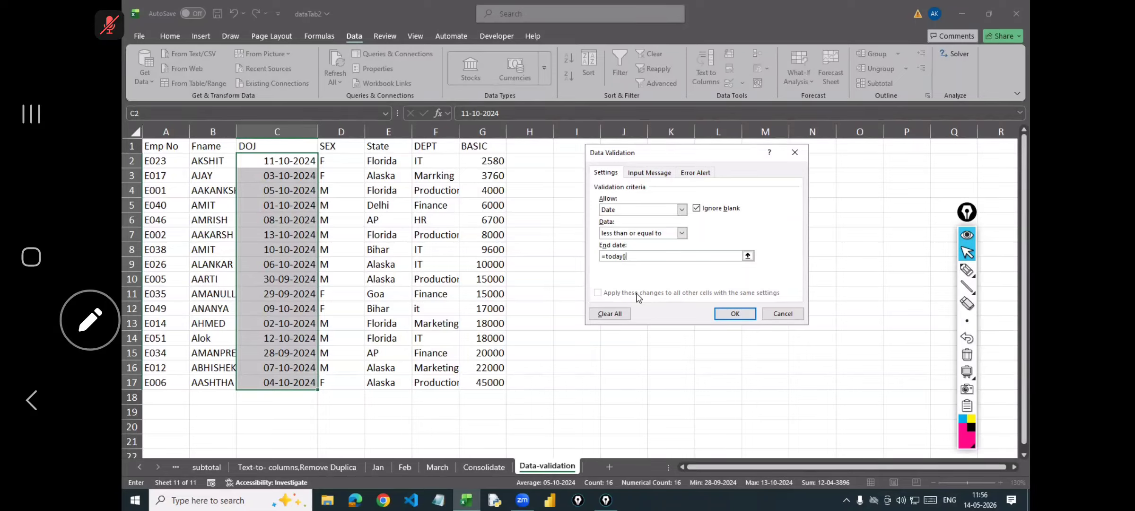
click(742, 314)
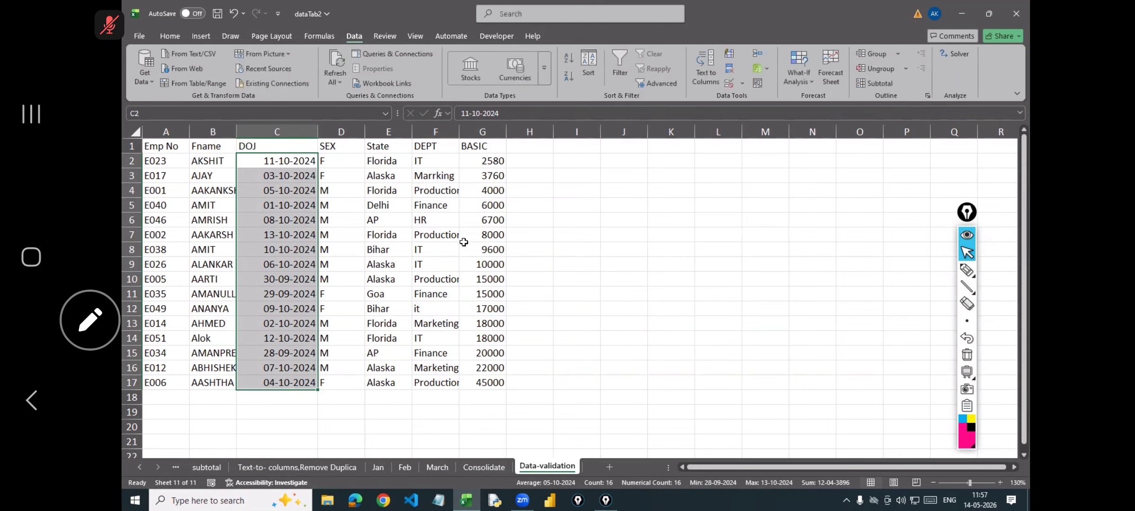
- Test the date rule with a valid entry by setting DOJ cell C6 to 13-5-2026
click(285, 214)
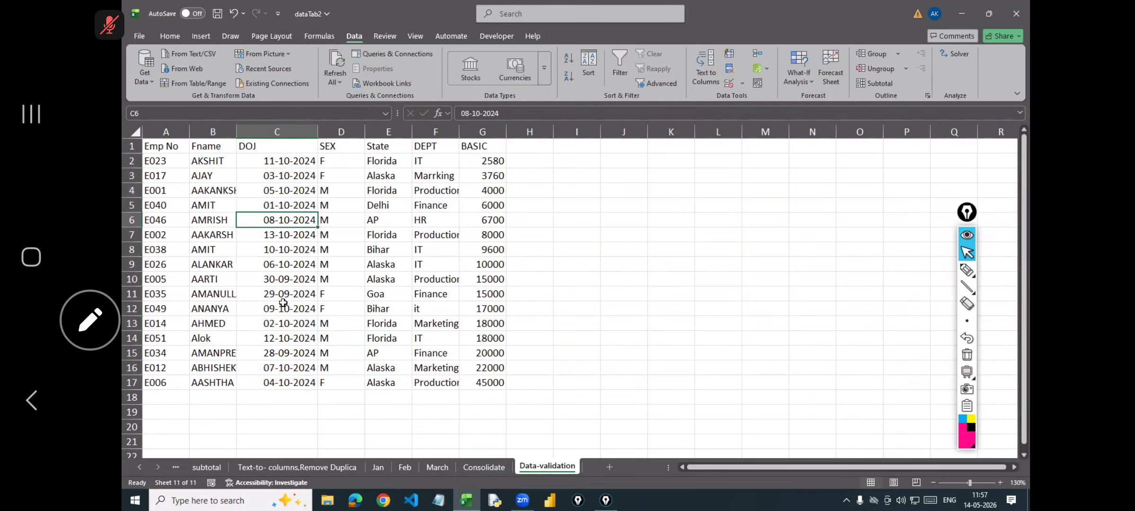
text(1)
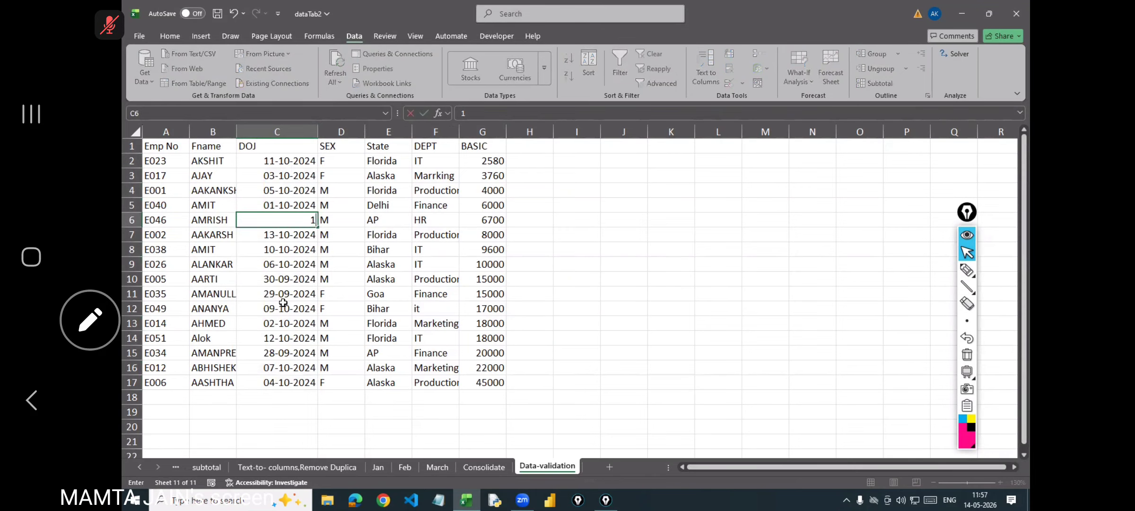
text(3-5-2026)
key(Return)
- Test the date rule by trying to enter 16-5-2026 in DOJ cell C12, retry once, and cancel the entry
click(288, 308)
text(16)
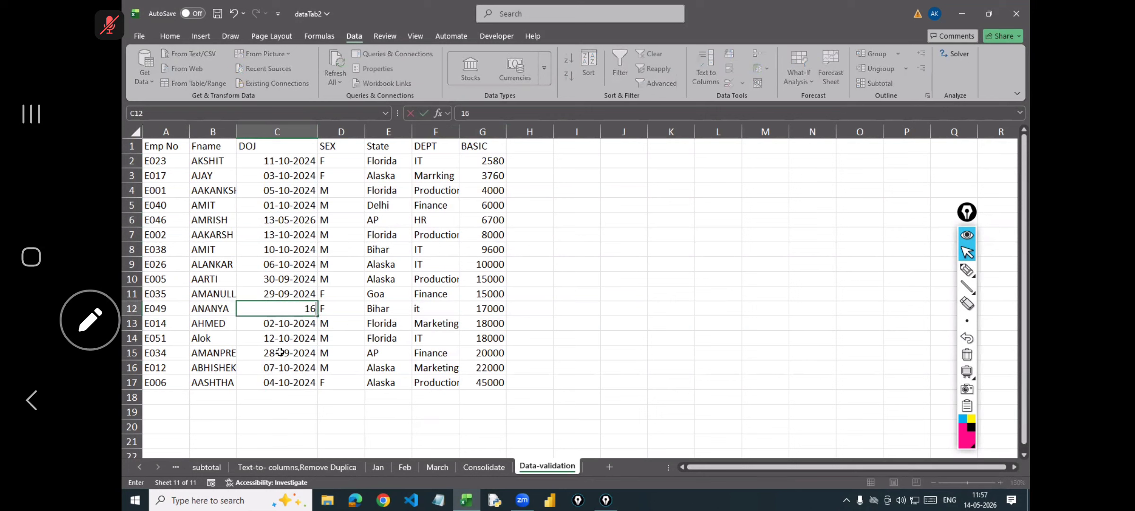
text(-5-2026)
key(Return)
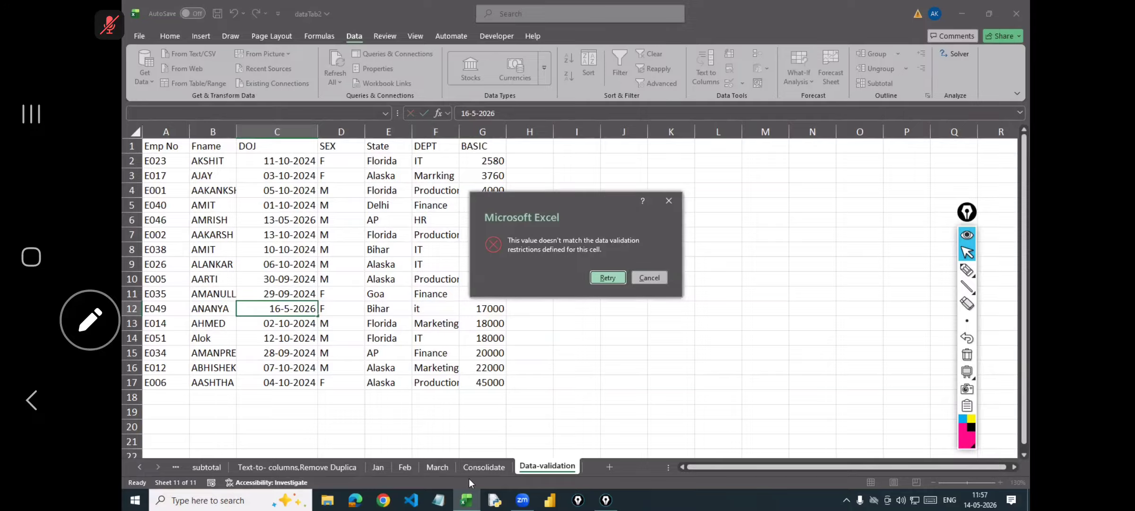
click(615, 279)
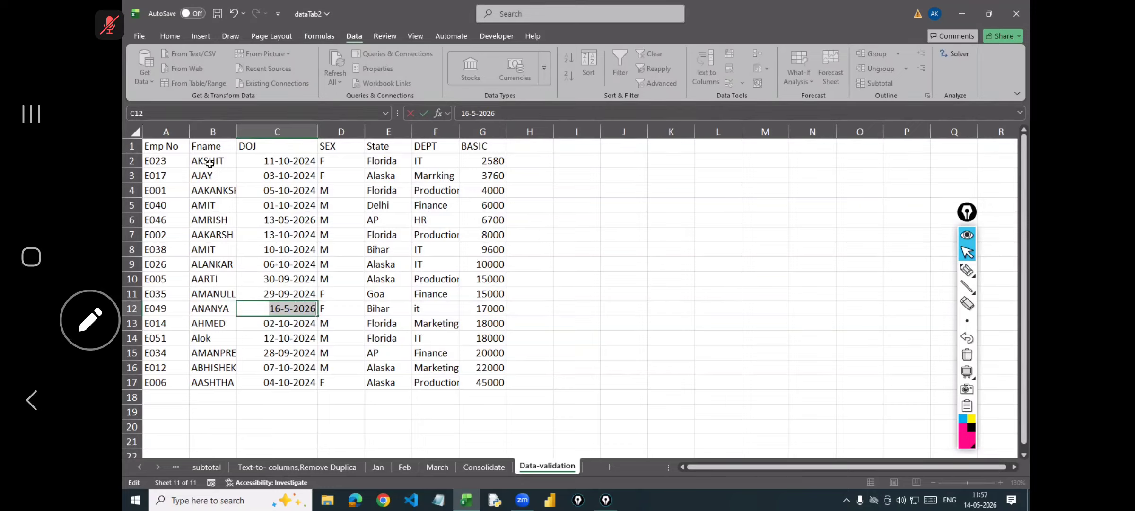
key(Return)
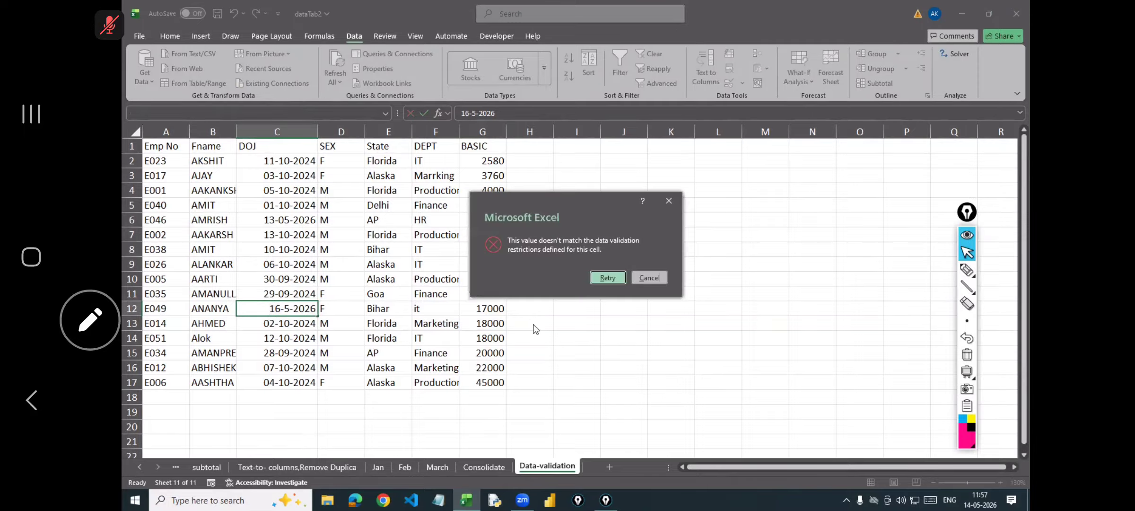
click(642, 279)
- Widen the Fname column to fit its names and start a text length validation rule on cells B2:B17
click(209, 162)
drag(211, 160, 234, 384)
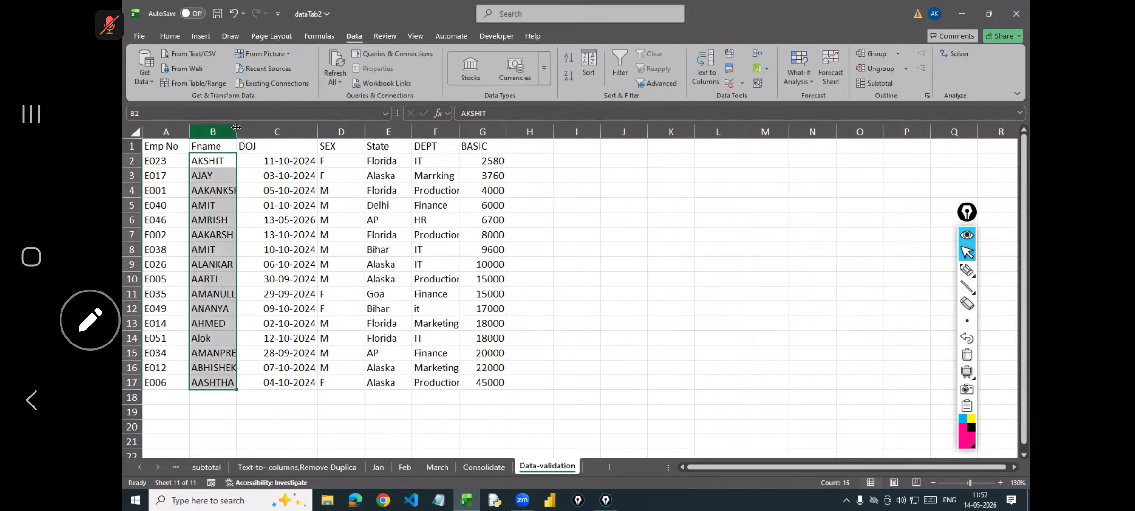
drag(237, 131, 260, 147)
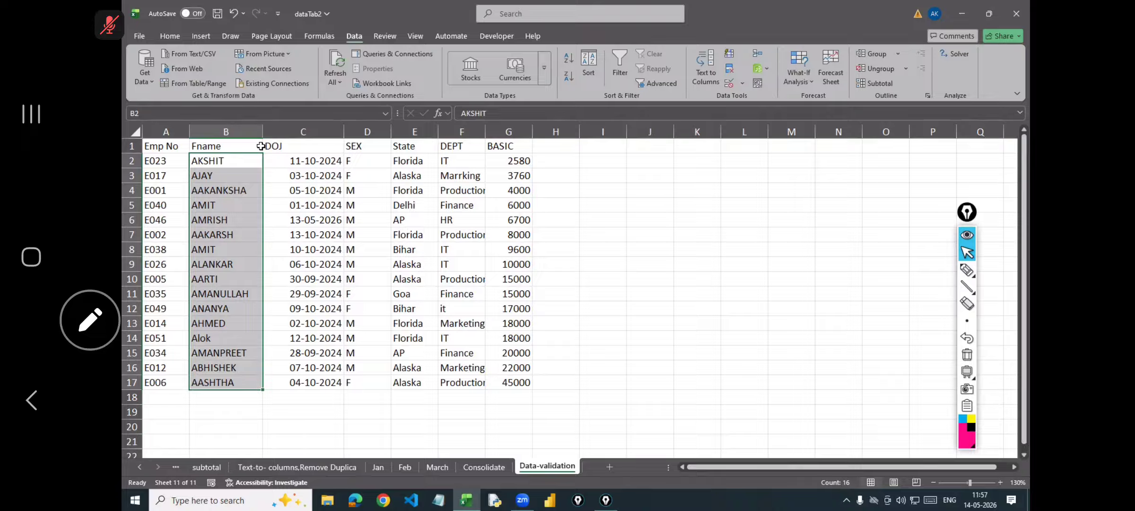
click(743, 83)
click(759, 100)
click(657, 208)
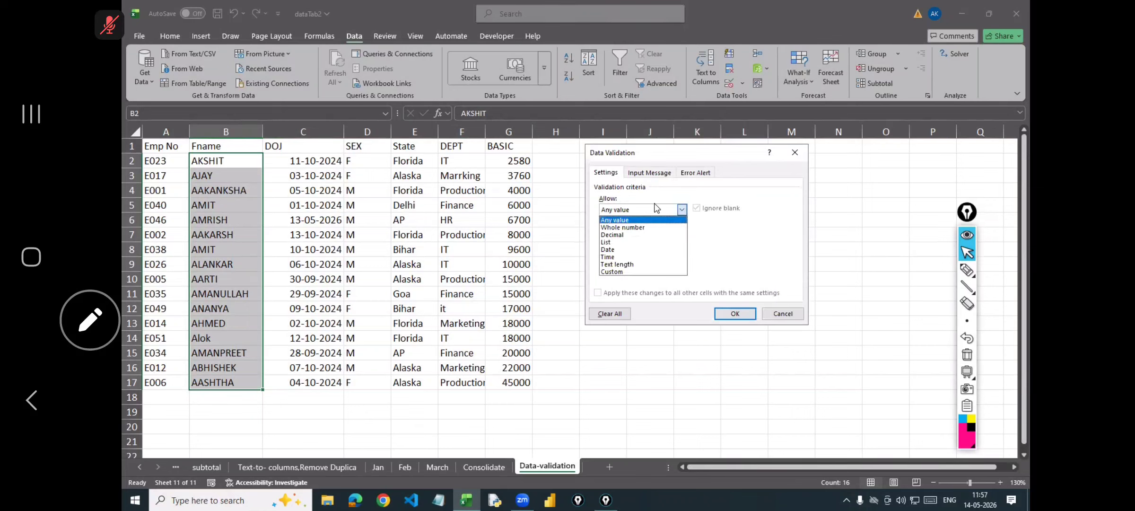
click(629, 268)
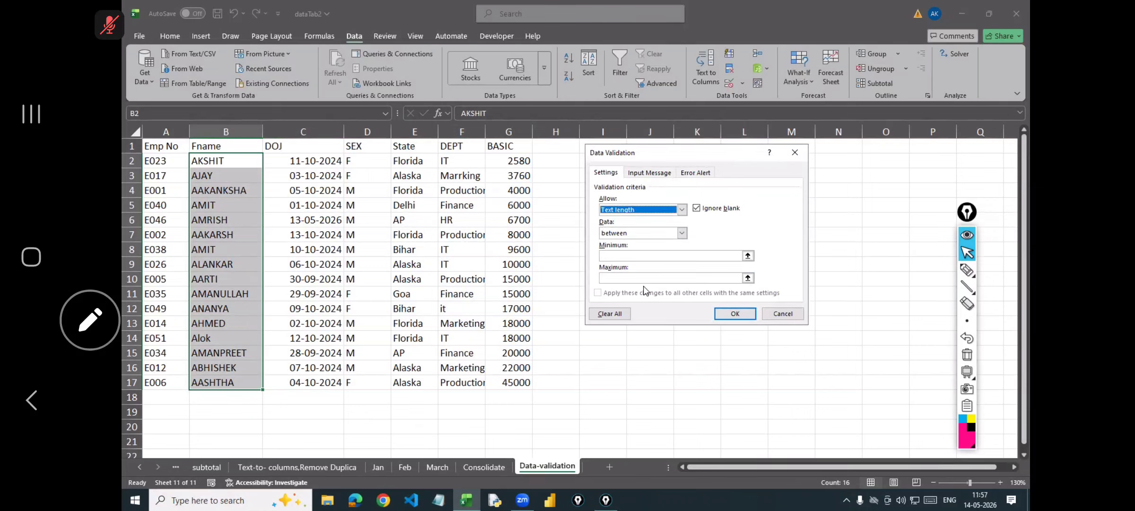
- Require the Fname text length to be greater than or equal to a minimum that allows two-letter names, and apply the rule
click(615, 255)
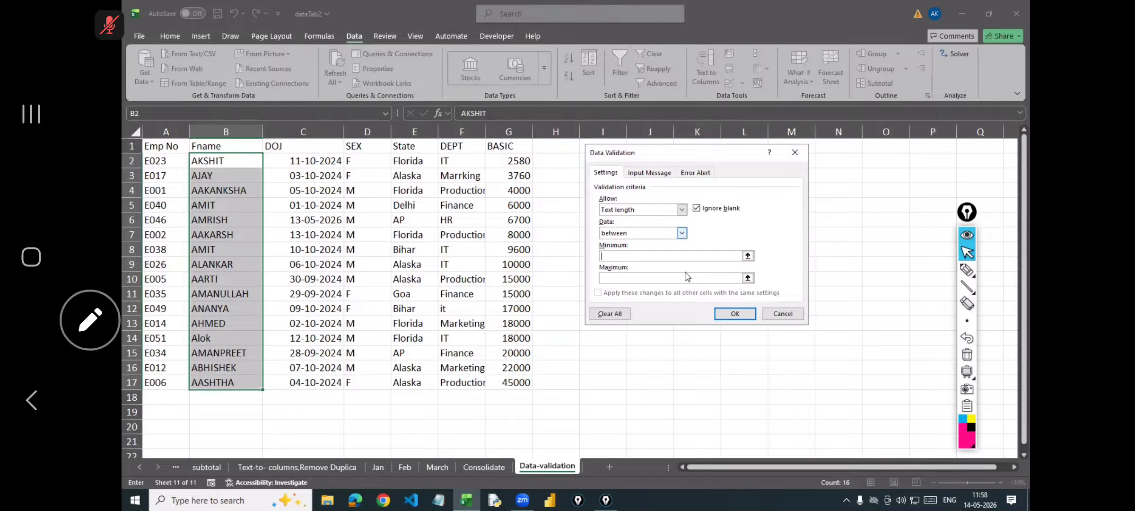
click(682, 232)
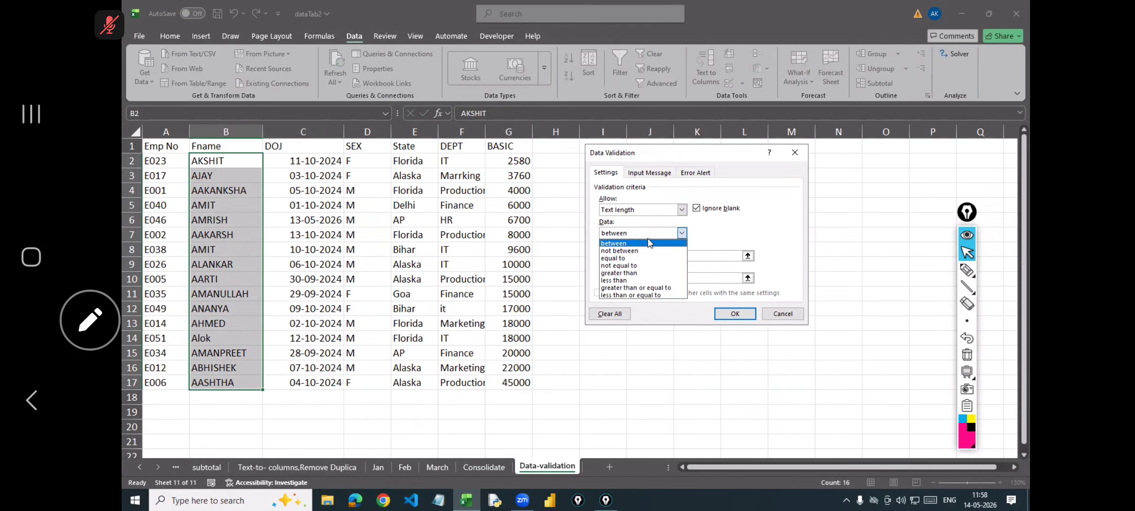
click(628, 291)
click(623, 256)
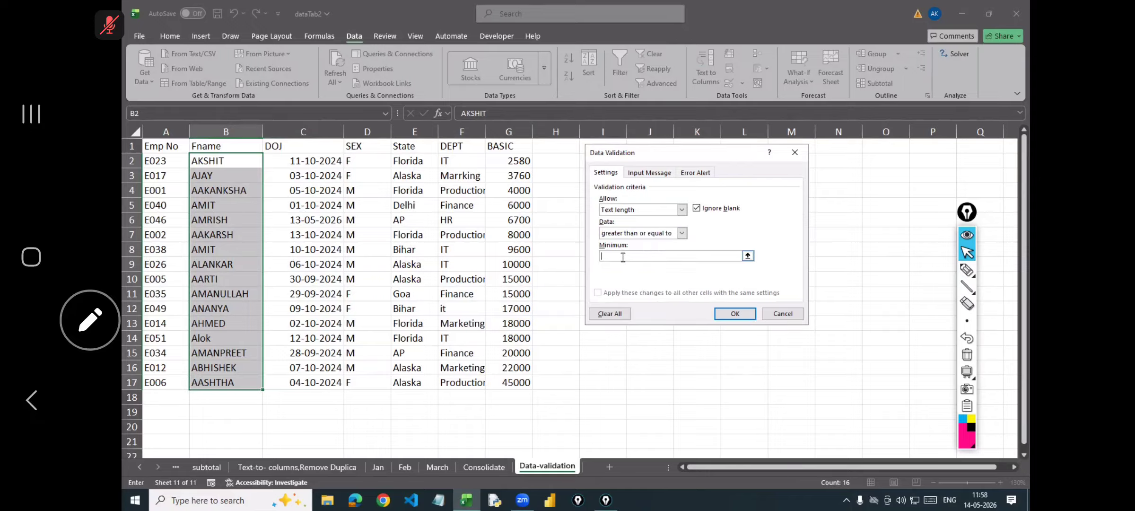
text(3)
click(736, 313)
- Test the text length rule by entering a two-letter first name in Fname cell B2
click(254, 158)
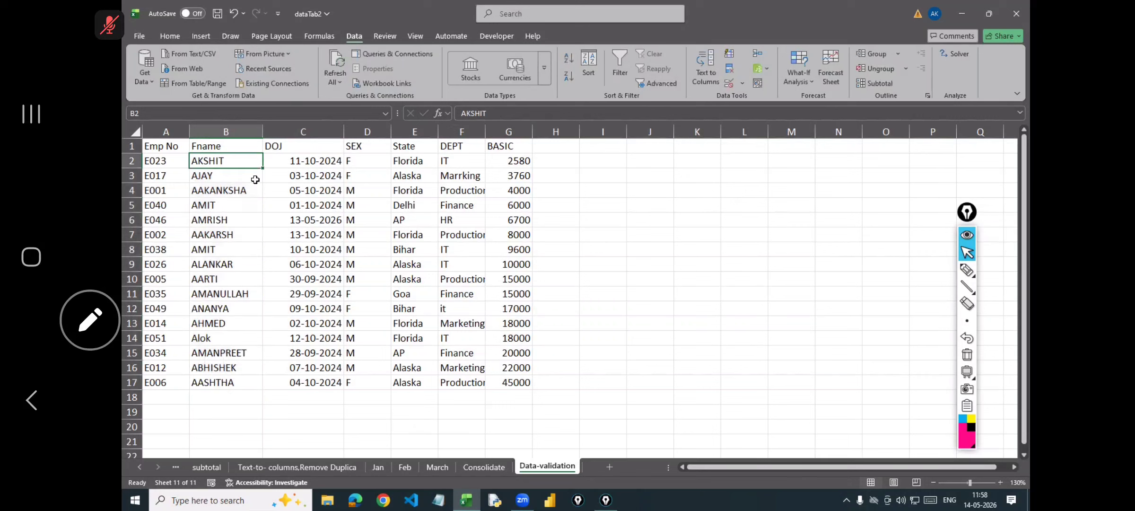
text(Om)
key(Return)
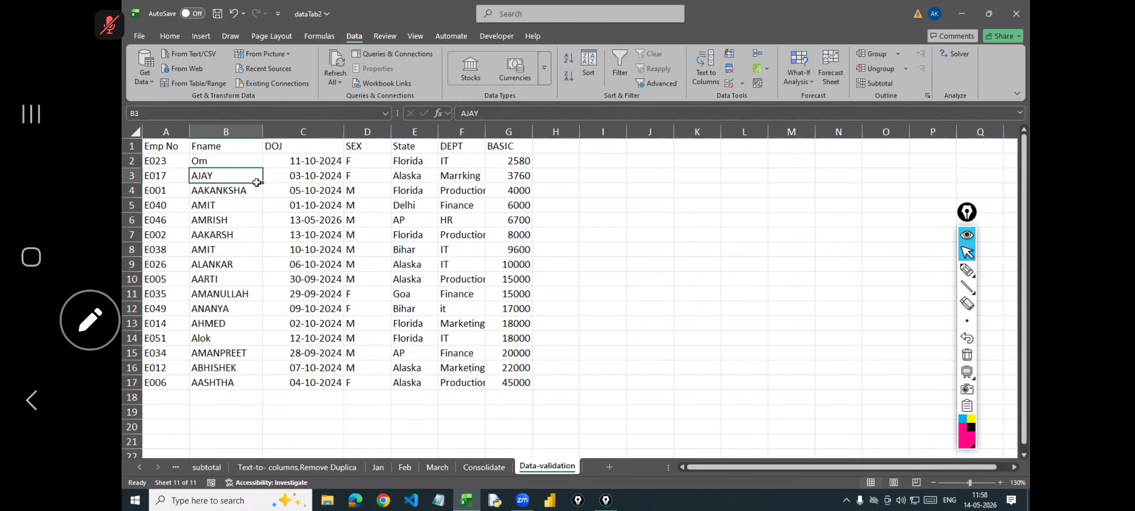
- Test the text length rule by trying to enter the single letter p in Fname cell B8, retry once, and cancel the entry
click(232, 248)
text(p)
key(Return)
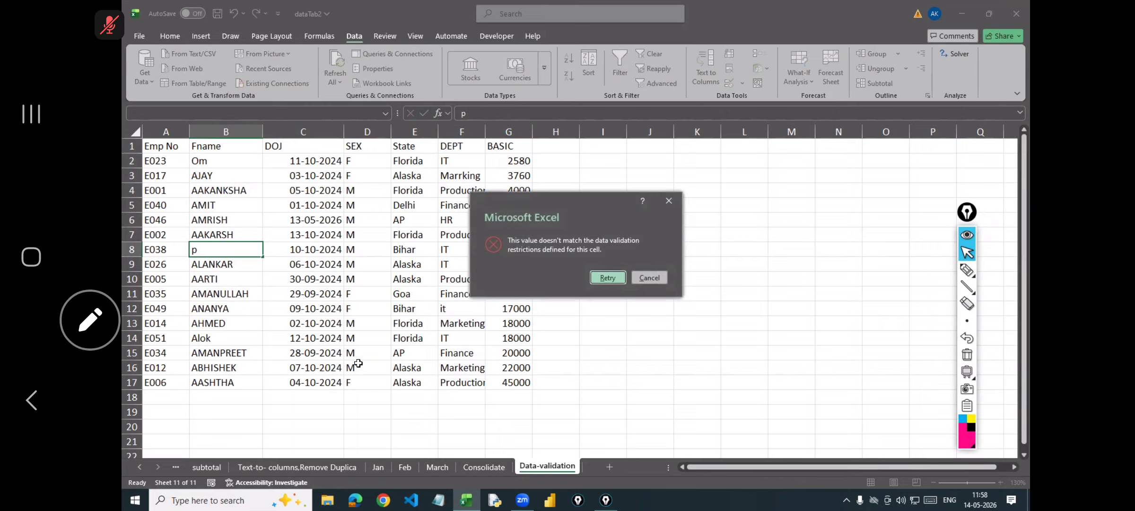
click(623, 278)
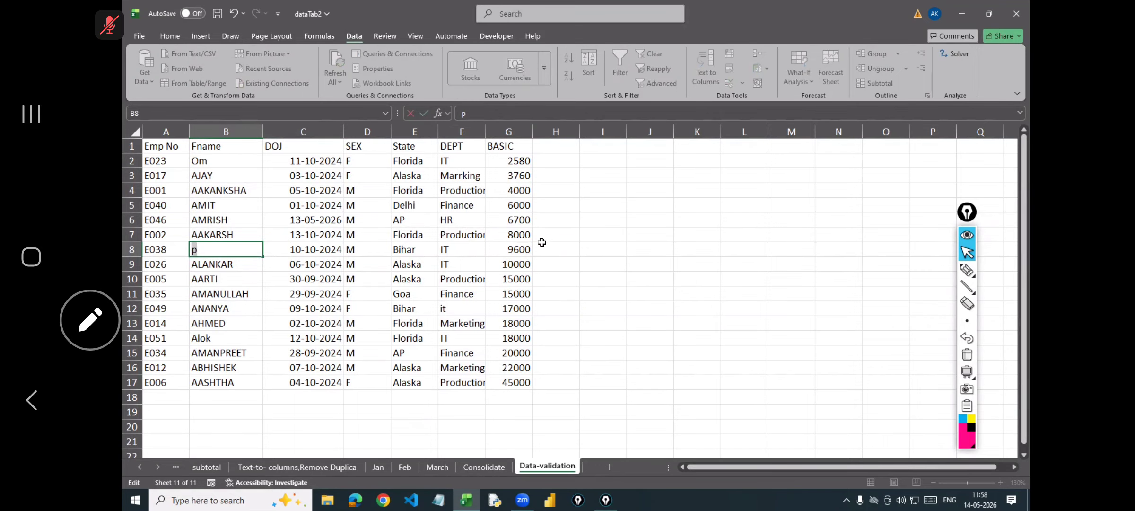
key(Return)
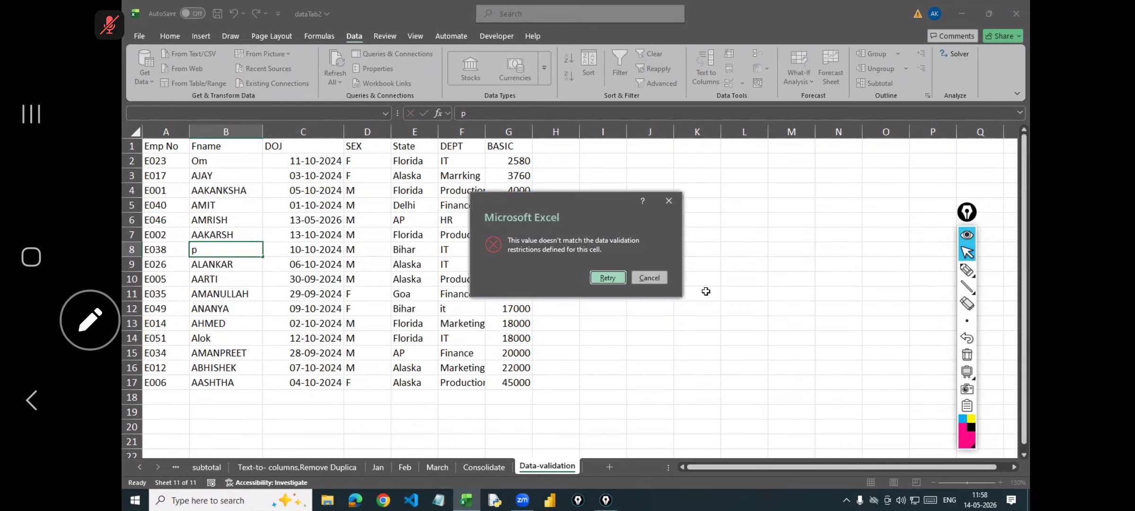
click(649, 277)
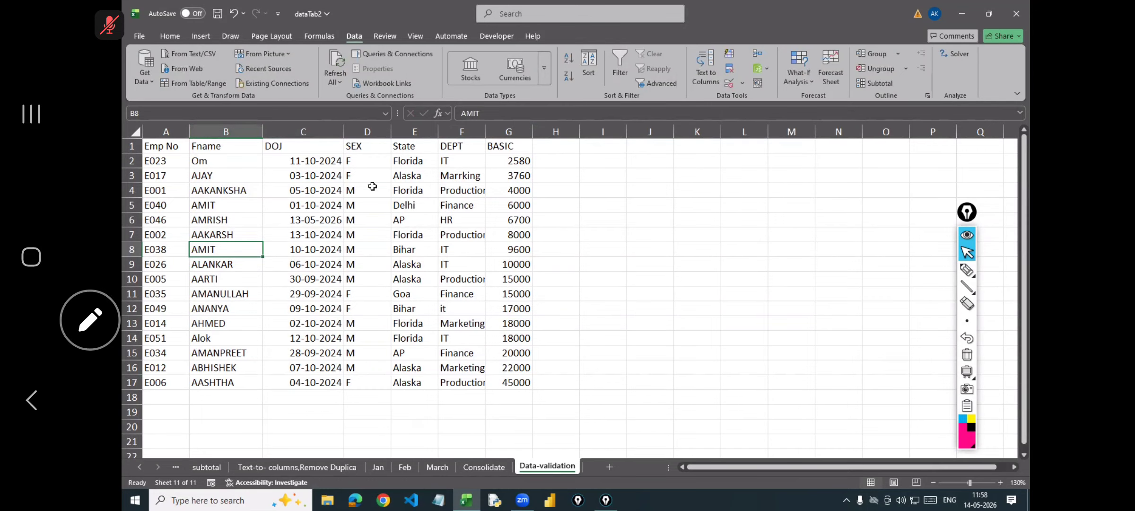
click(761, 253)
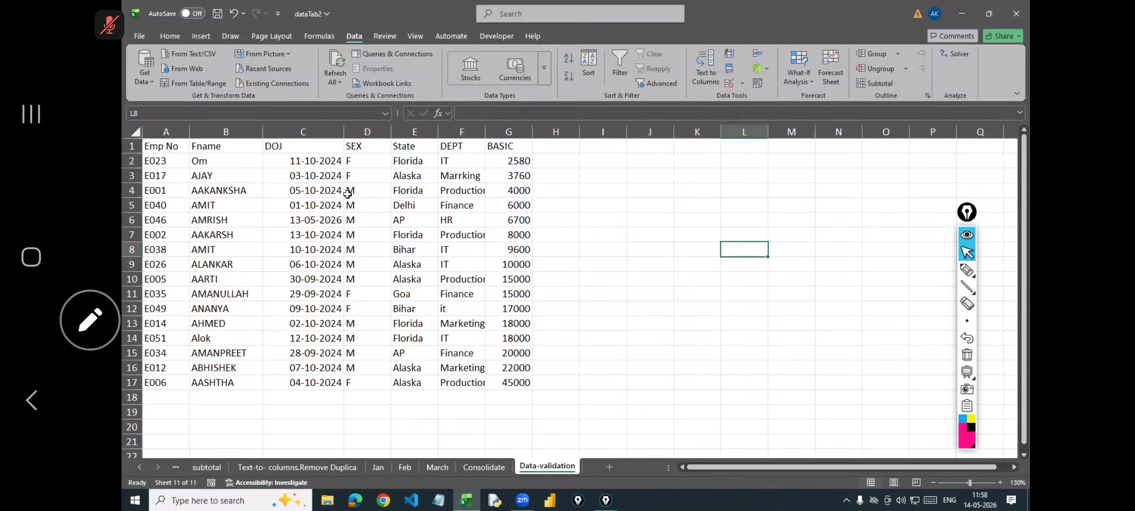
click(374, 206)
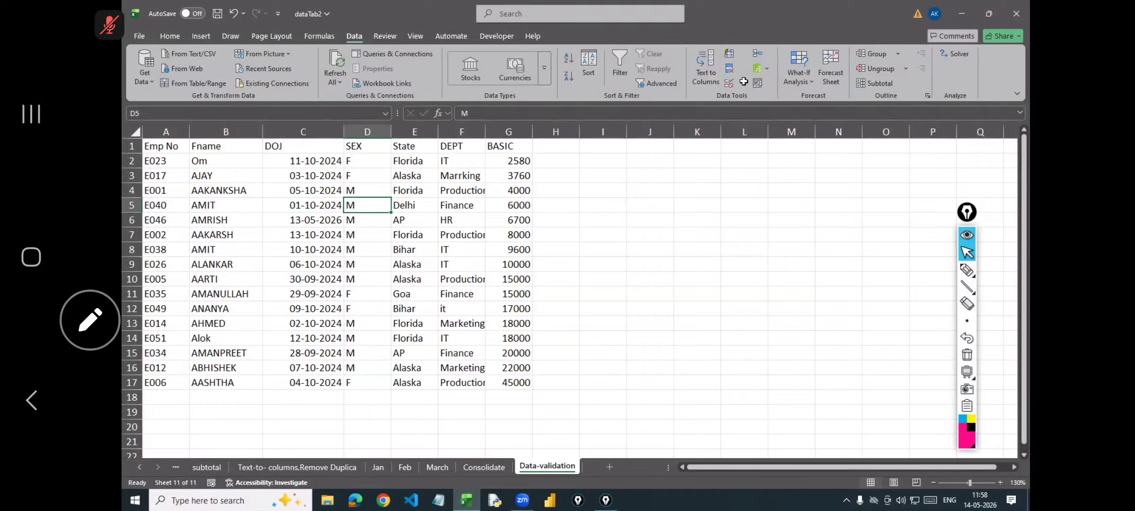
- Select all cells on the sheet that have data validation rules, and clear the selection
click(734, 244)
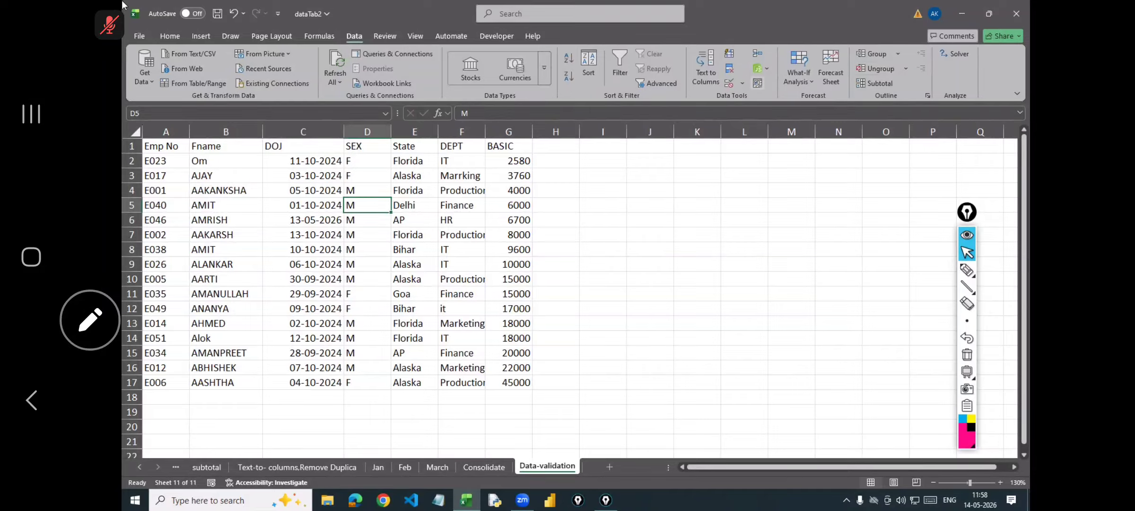
click(171, 37)
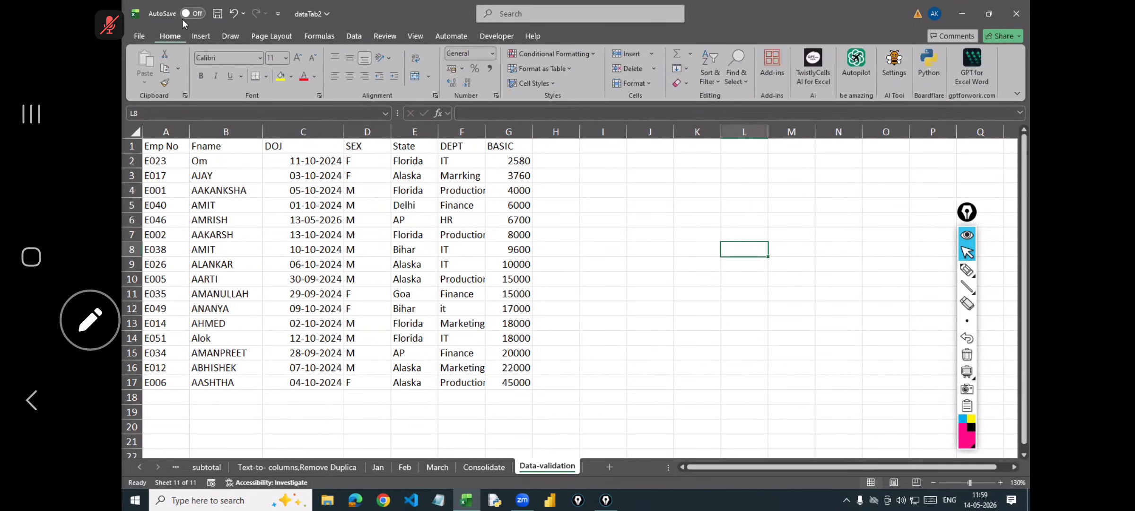
click(729, 67)
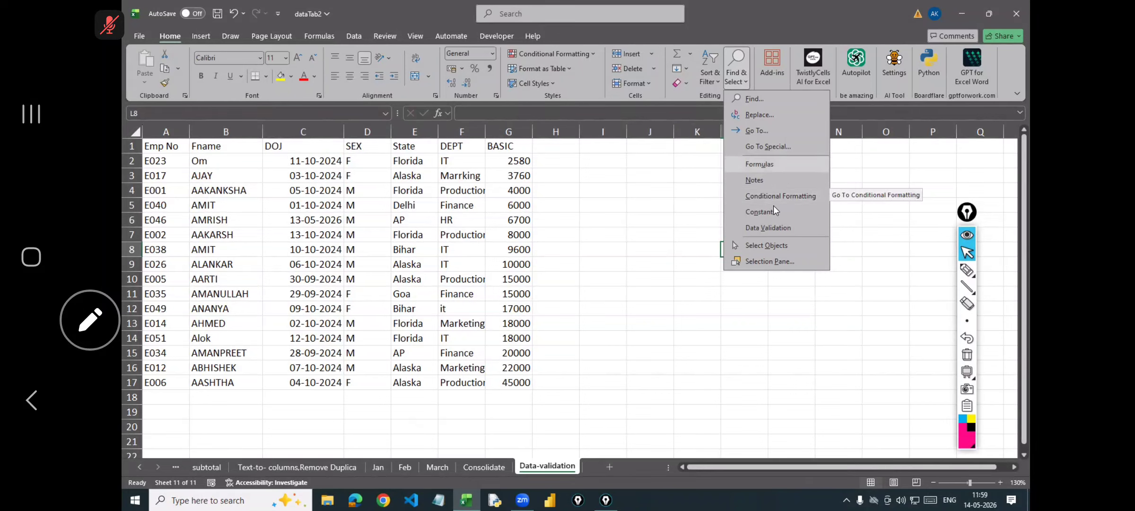
click(760, 228)
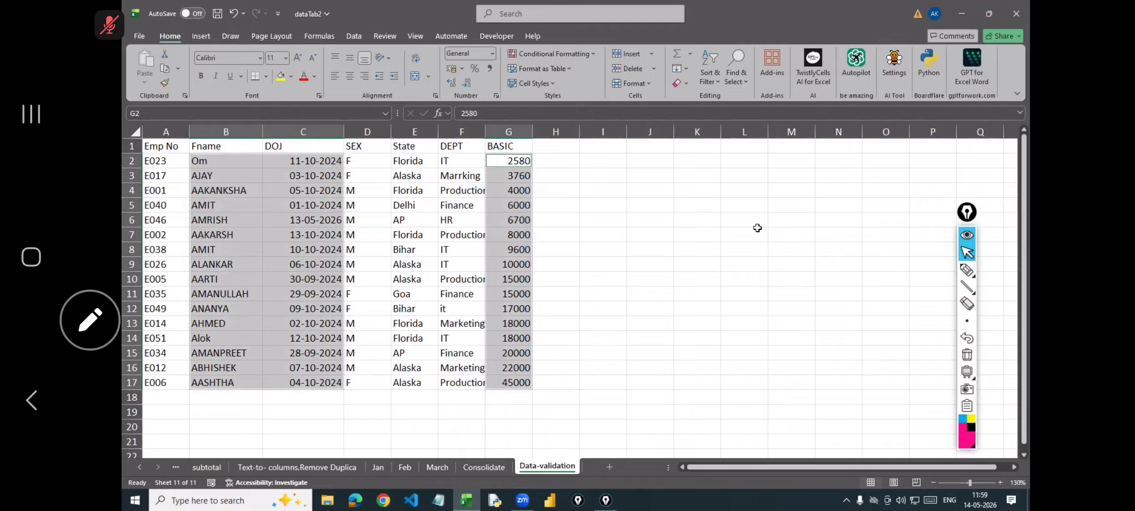
click(634, 192)
- Review the existing validation rule on BASIC cells G2:G17 and close it without changes
drag(509, 161, 511, 383)
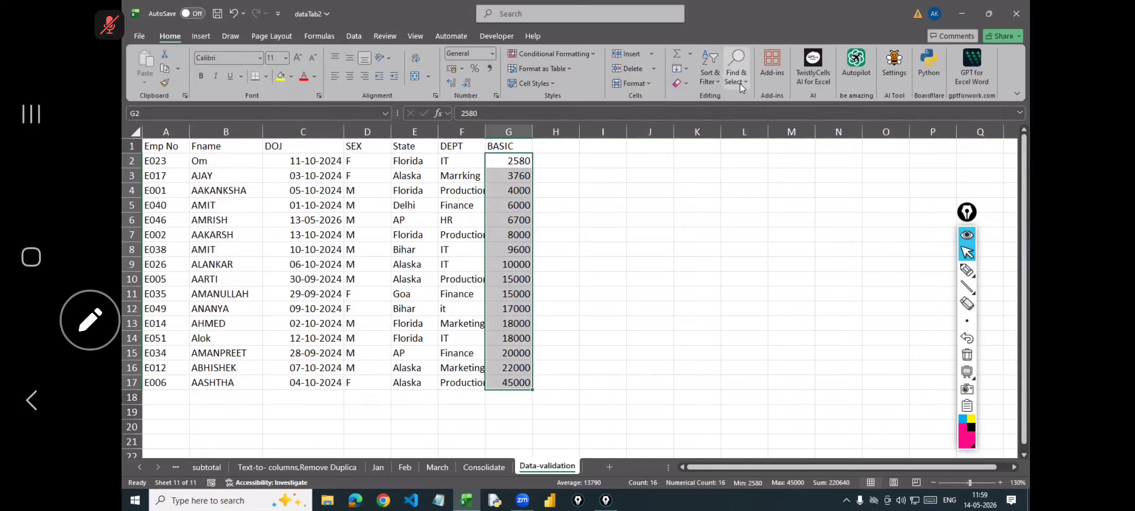
click(354, 37)
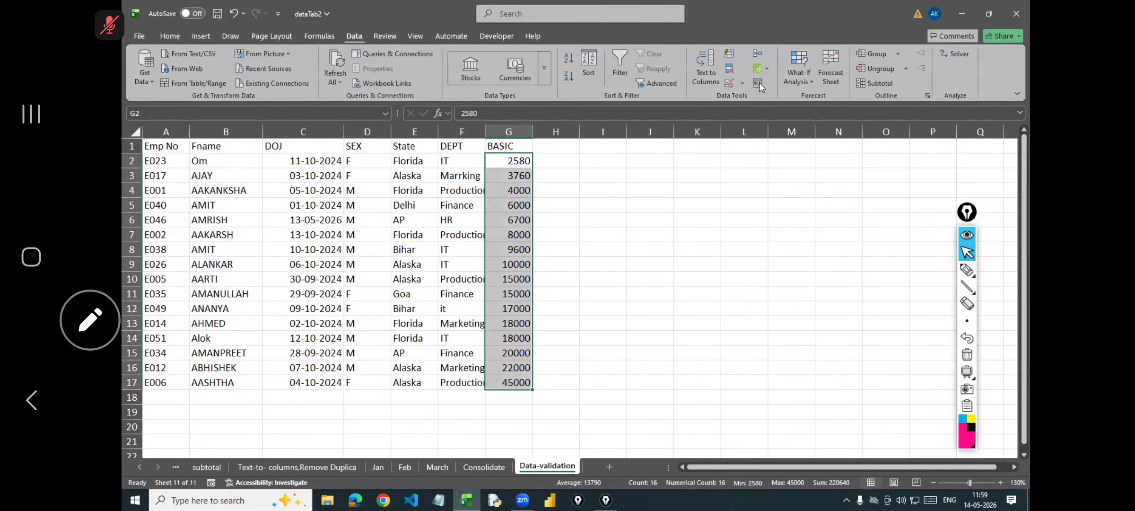
click(743, 84)
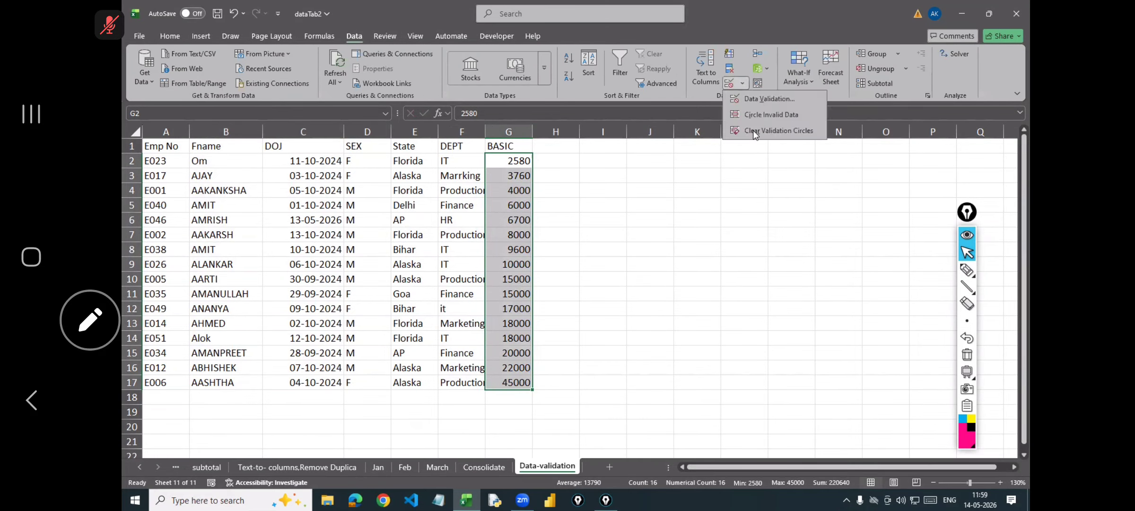
click(752, 100)
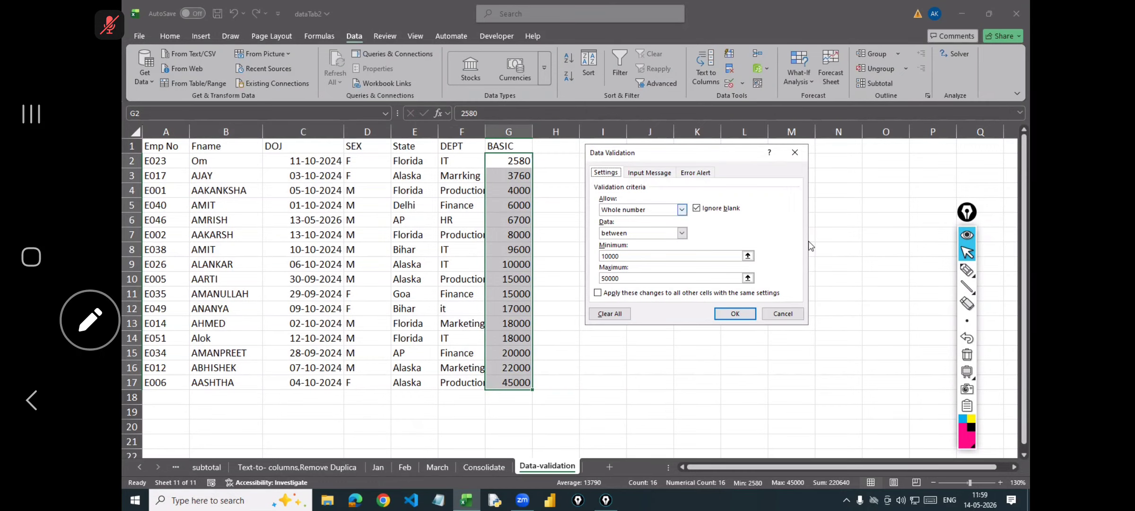
click(782, 312)
- Apply a list validation rule with the source M,F to SEX cells D2:D17
drag(365, 159, 376, 384)
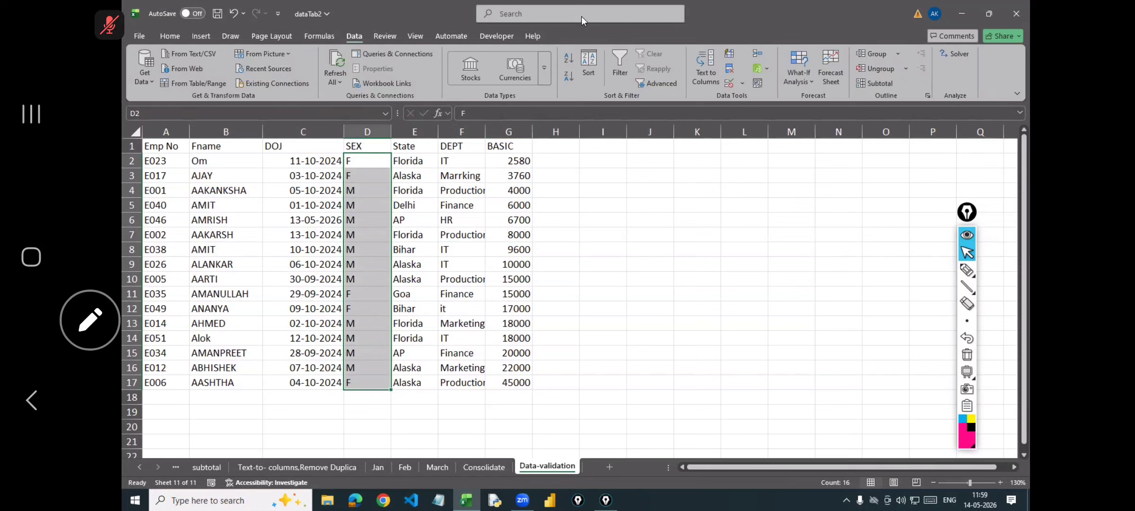
click(742, 84)
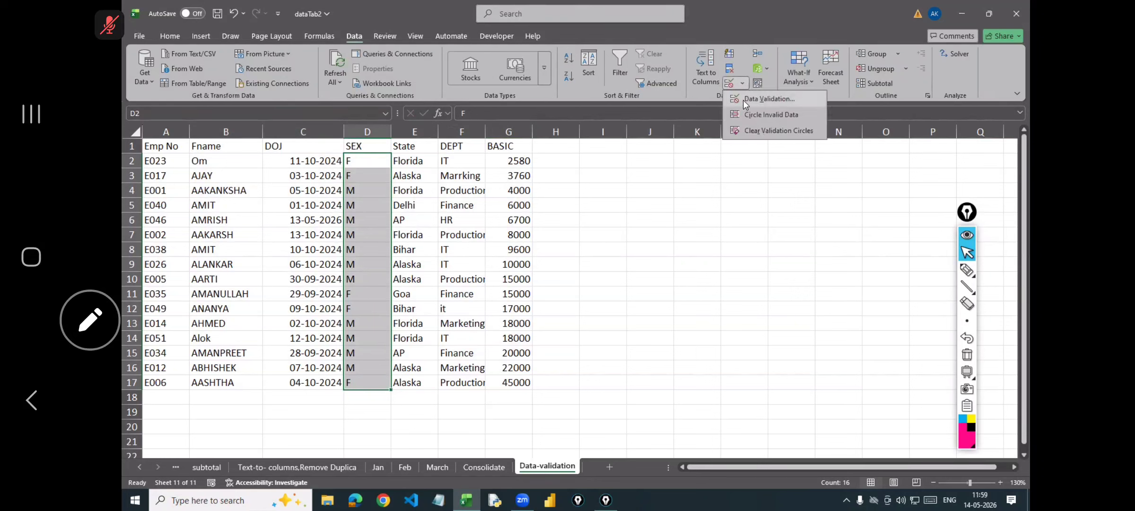
click(768, 99)
click(634, 211)
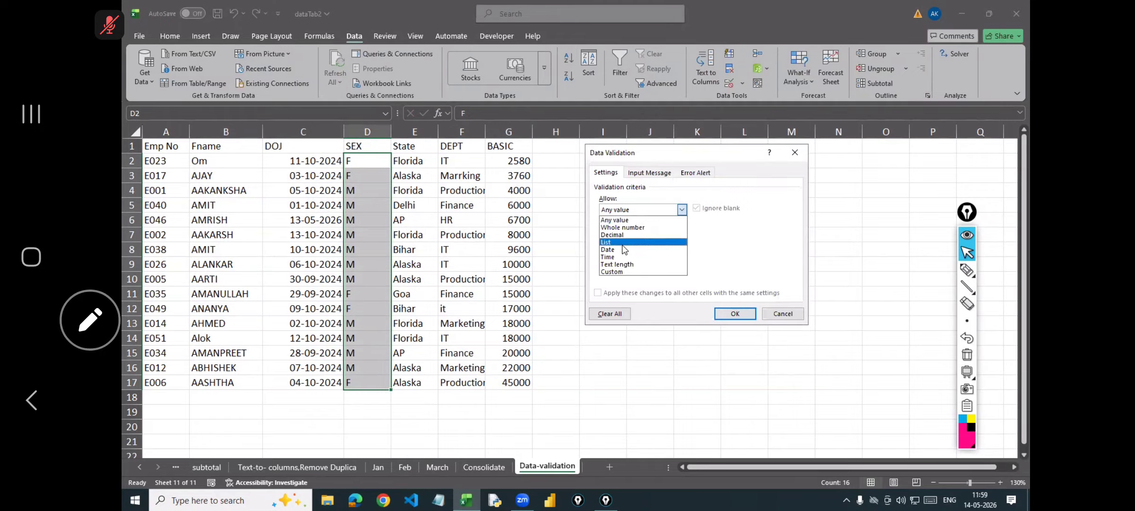
click(624, 242)
click(618, 256)
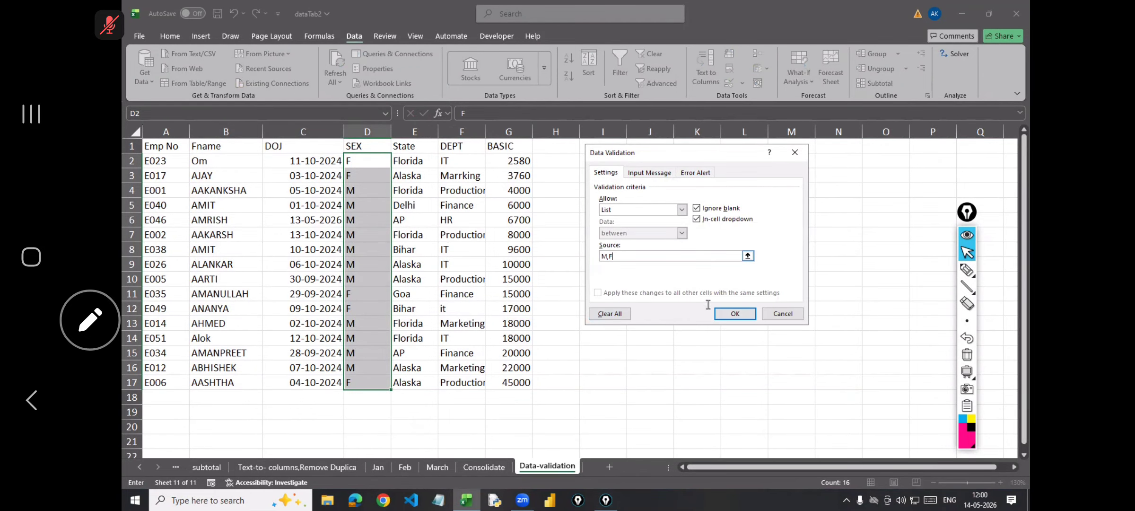
click(729, 313)
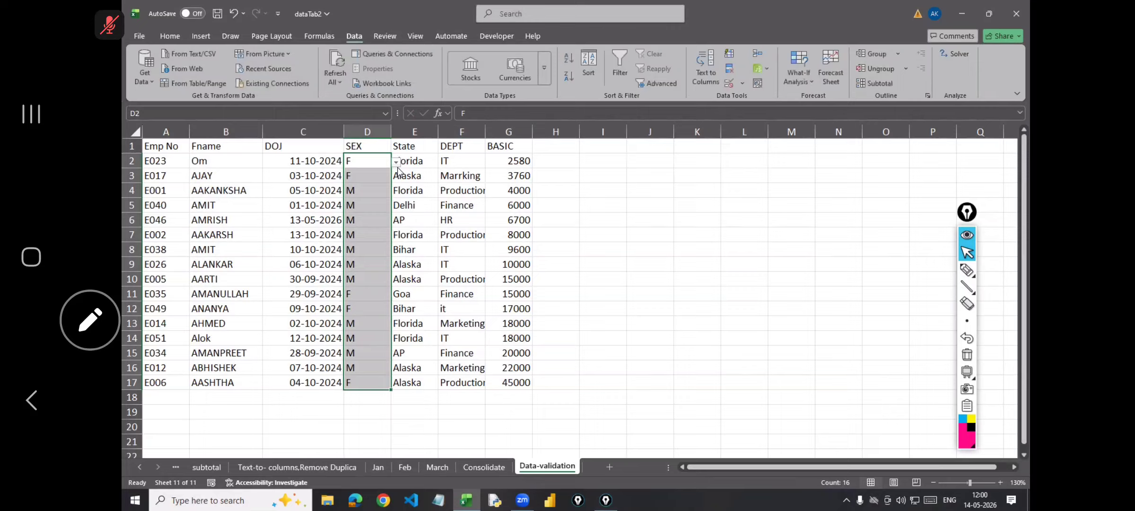
- Check the dropdown in SEX cell D2, try to enter B in D4, retry once, and cancel the entry
click(395, 162)
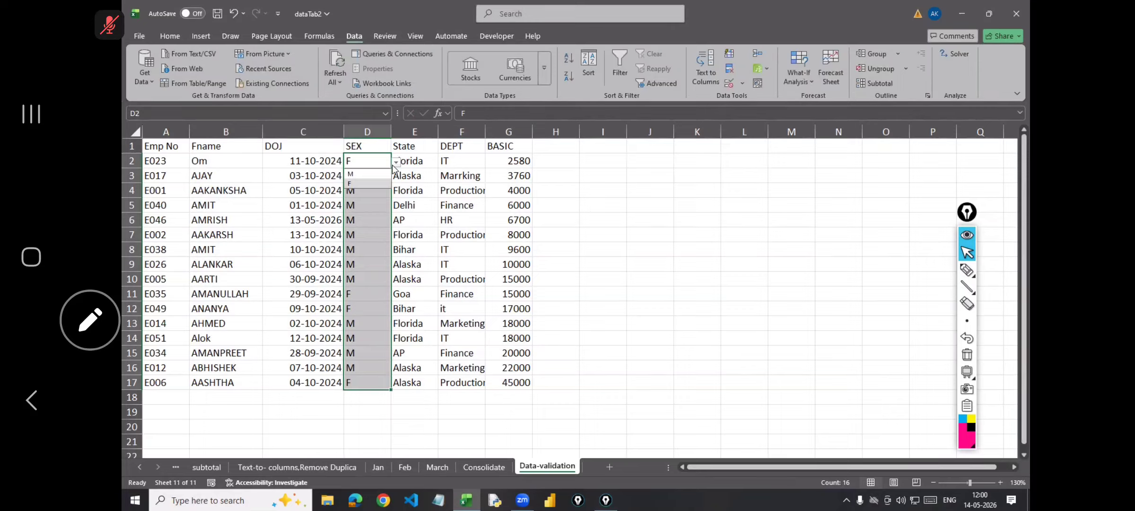
click(367, 191)
text(B)
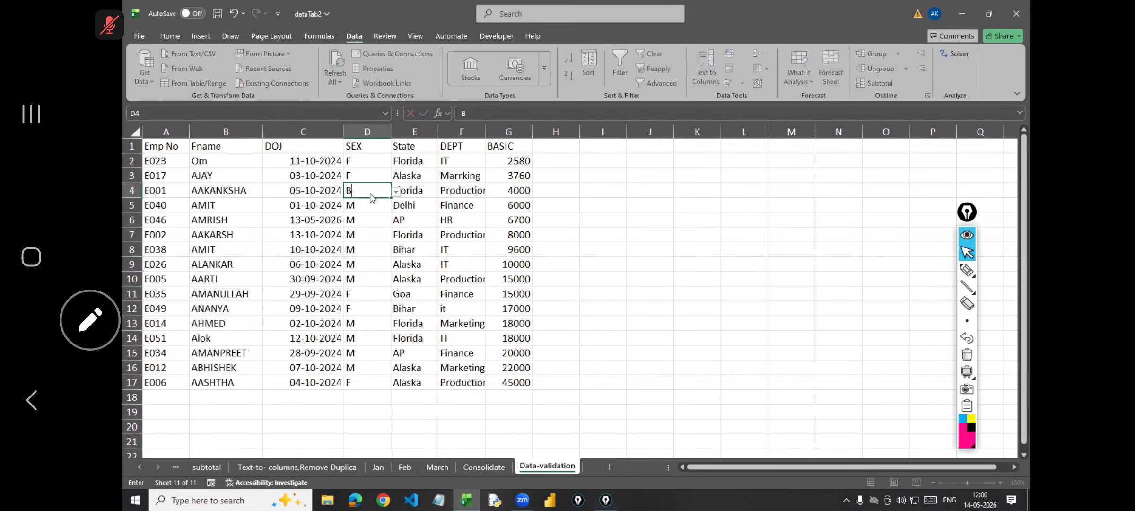
key(Return)
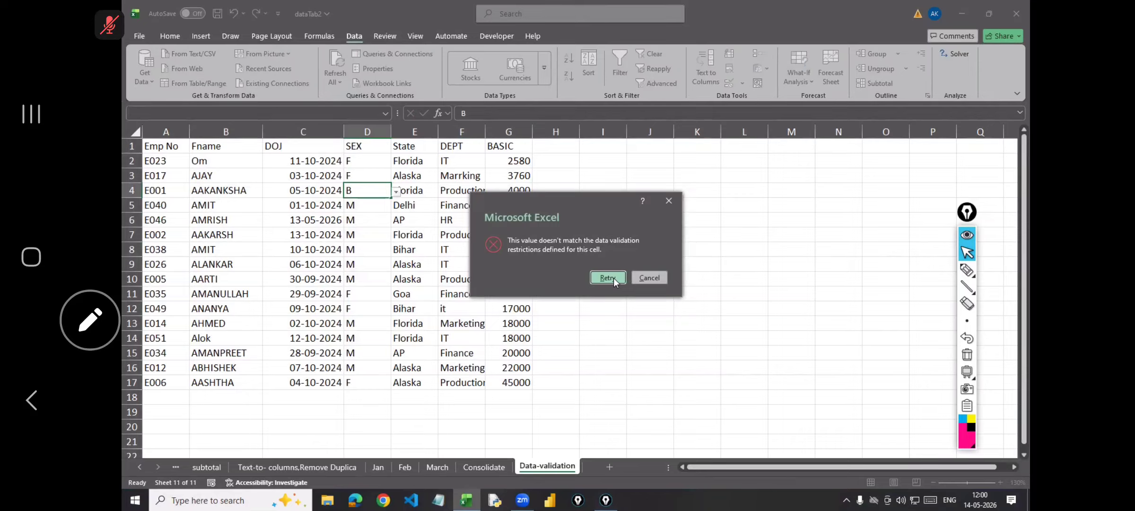
click(614, 278)
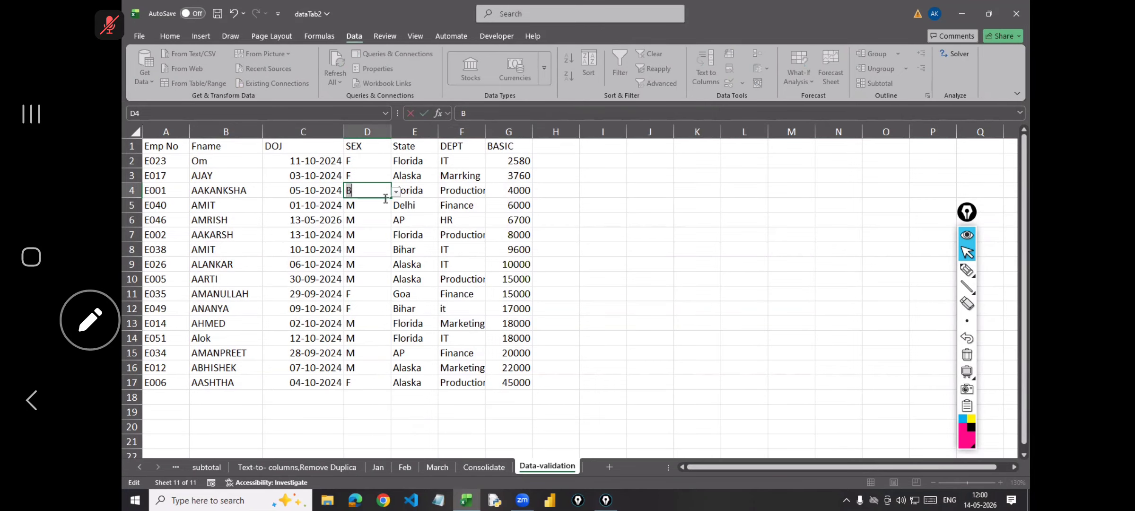
key(Return)
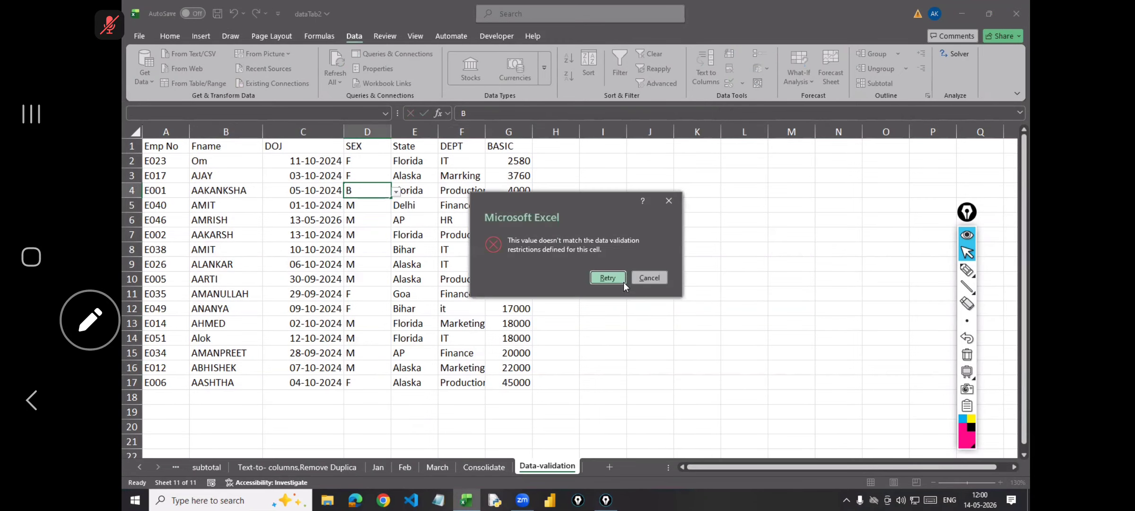
click(653, 278)
click(353, 235)
click(354, 268)
click(357, 336)
- Clear the department entries from DEPT cells F2:F17
click(468, 161)
shift+click(463, 366)
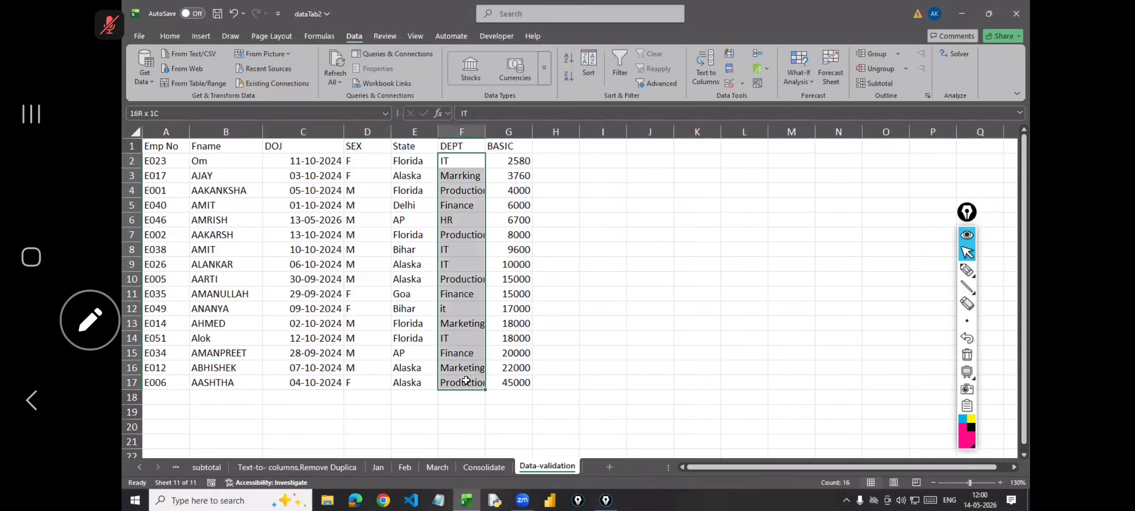
shift+click(466, 382)
key(Delete)
- Start a list validation rule on the empty DEPT cells F2:F17
click(466, 159)
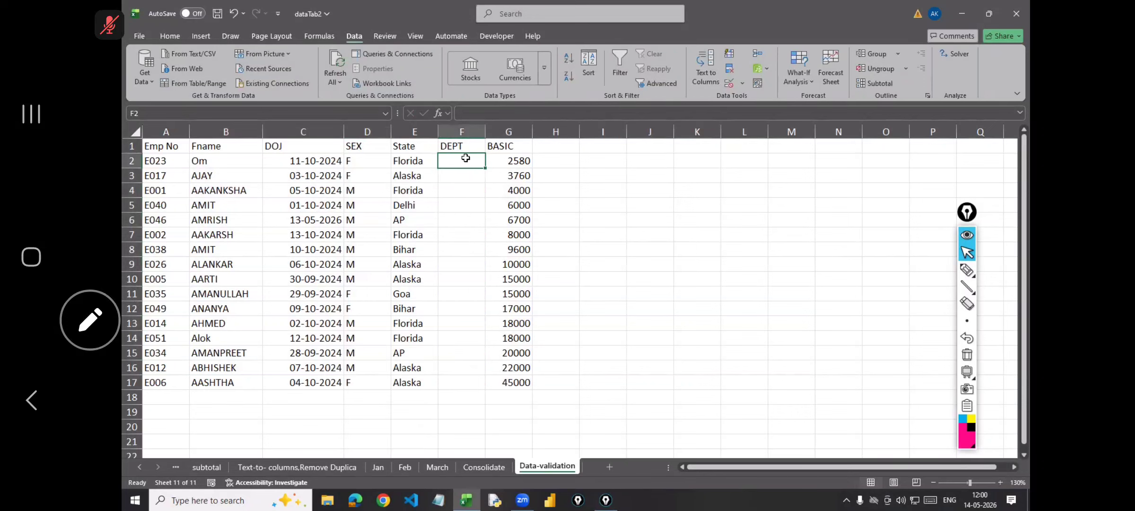
shift+click(447, 393)
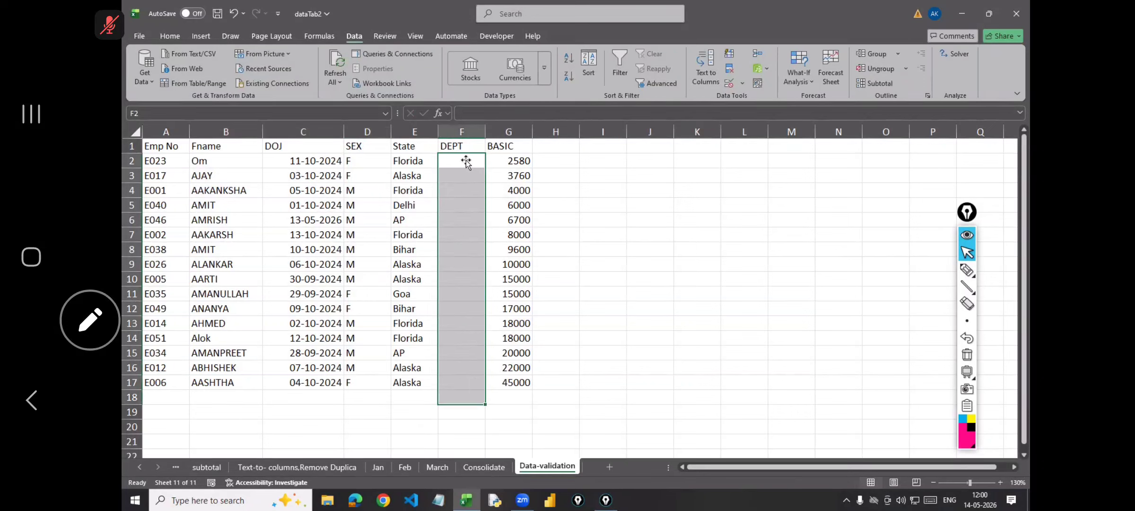
shift+click(462, 382)
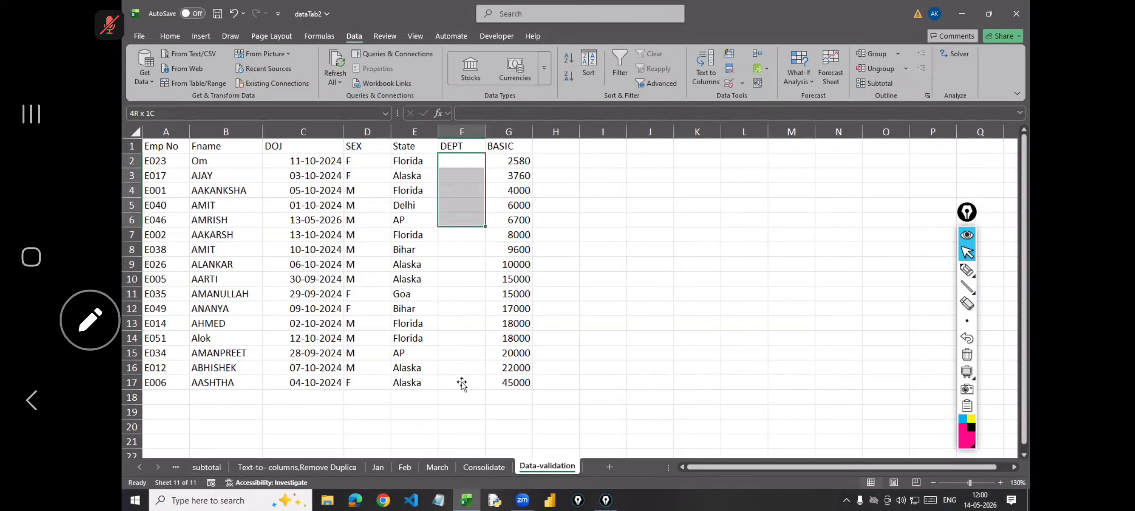
click(741, 84)
click(750, 101)
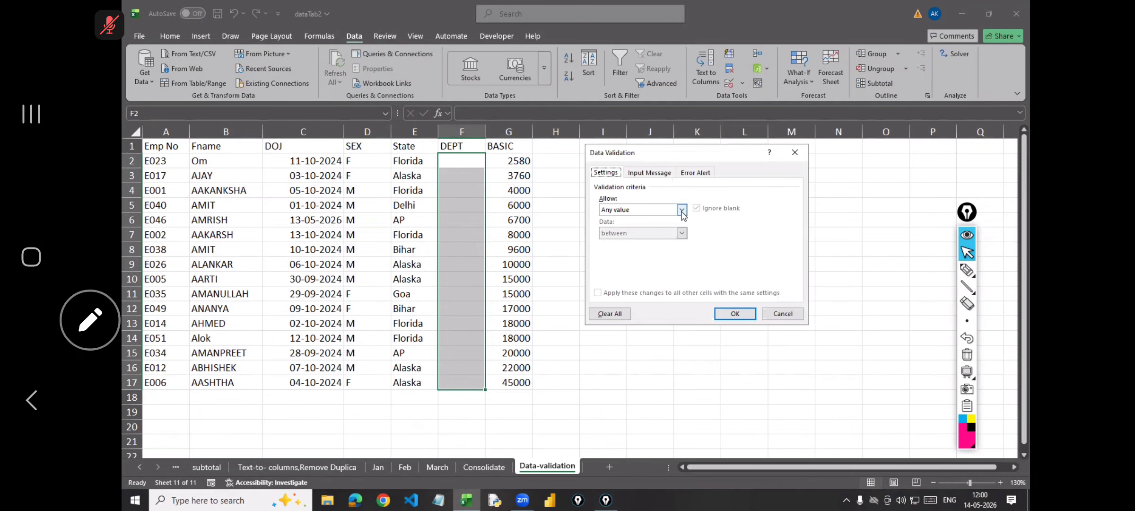
click(682, 210)
click(606, 242)
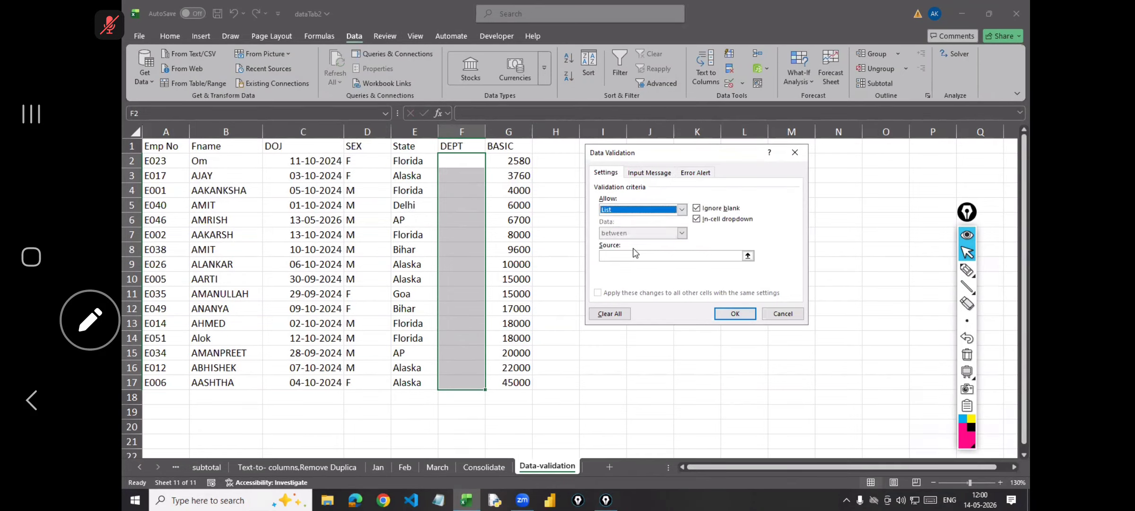
- Set the list source to IT,Production,Marketing,Sales and apply the rule
click(608, 255)
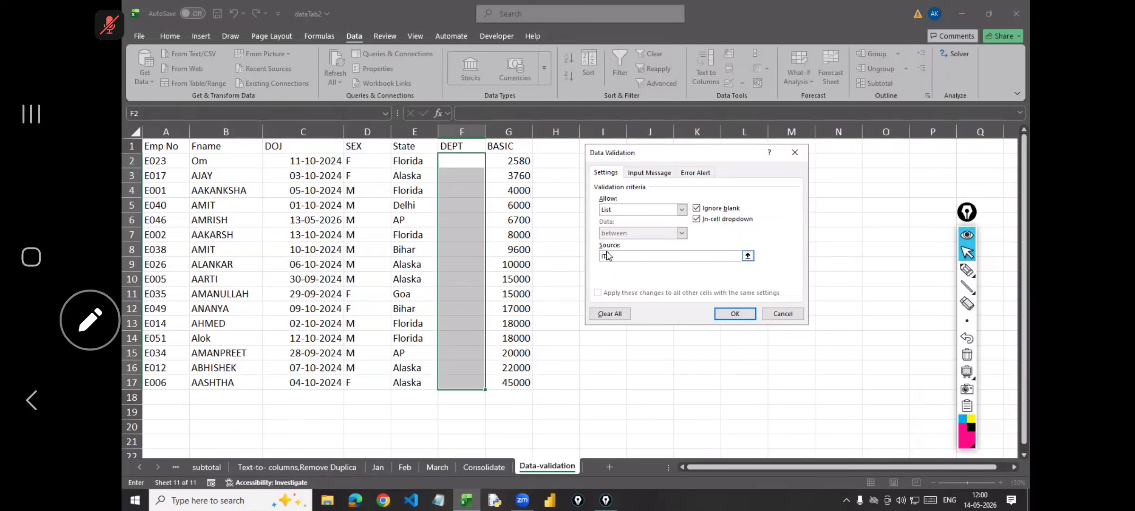
text(,)
text(P)
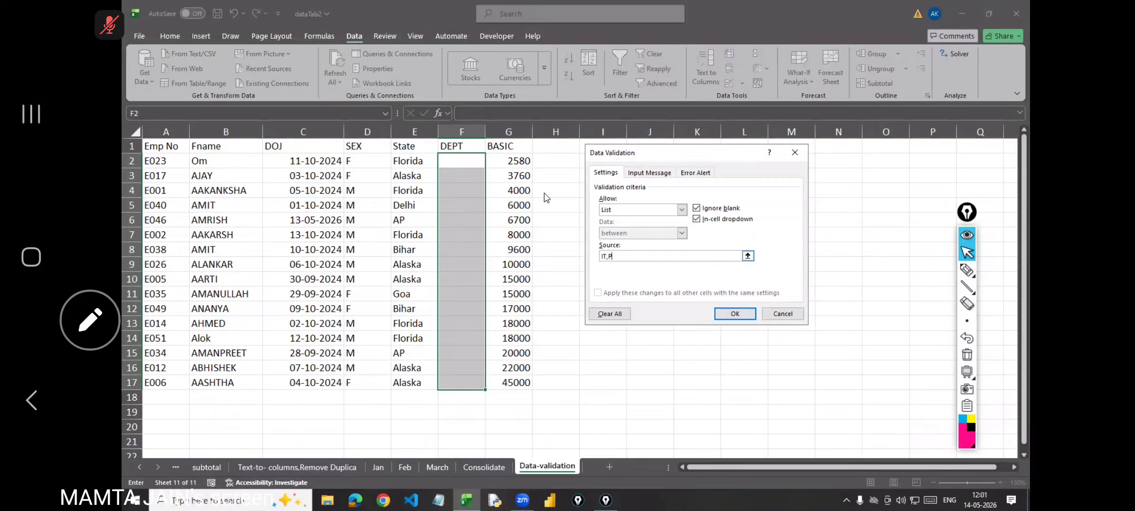
text(rodu)
key(BackSpace)
key(BackSpace)
key(BackSpace)
key(BackSpace)
key(BackSpace)
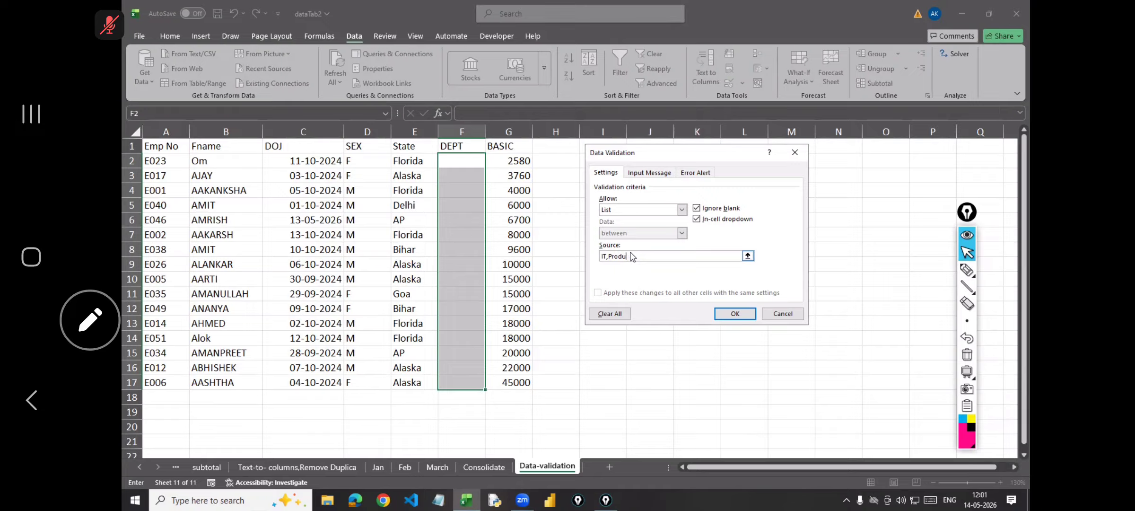
text(ction,Marketing,Sales)
key(Return)
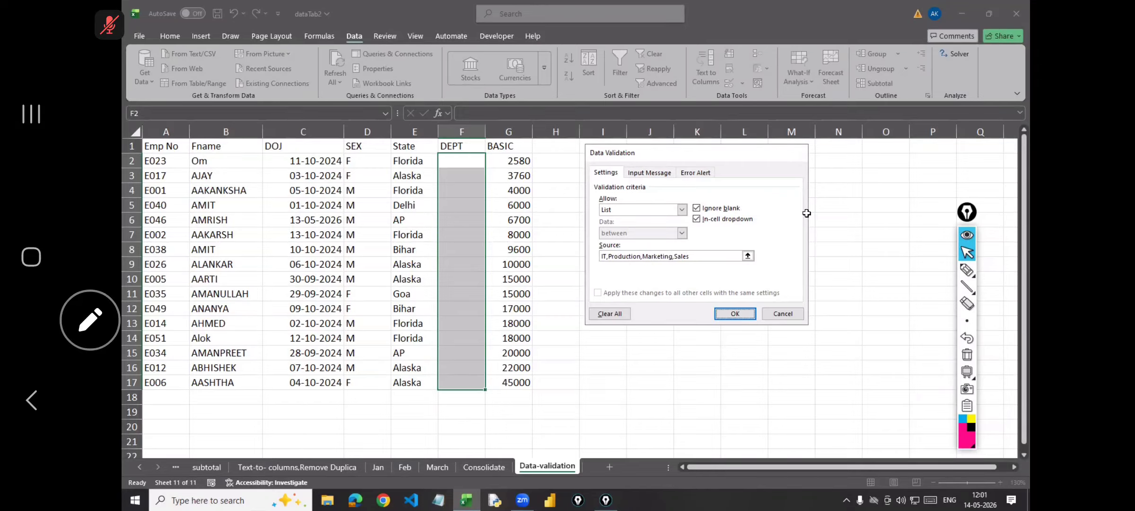
- Choose Marketing for DEPT cell F2 and Sales for F3 from their dropdown lists
click(462, 163)
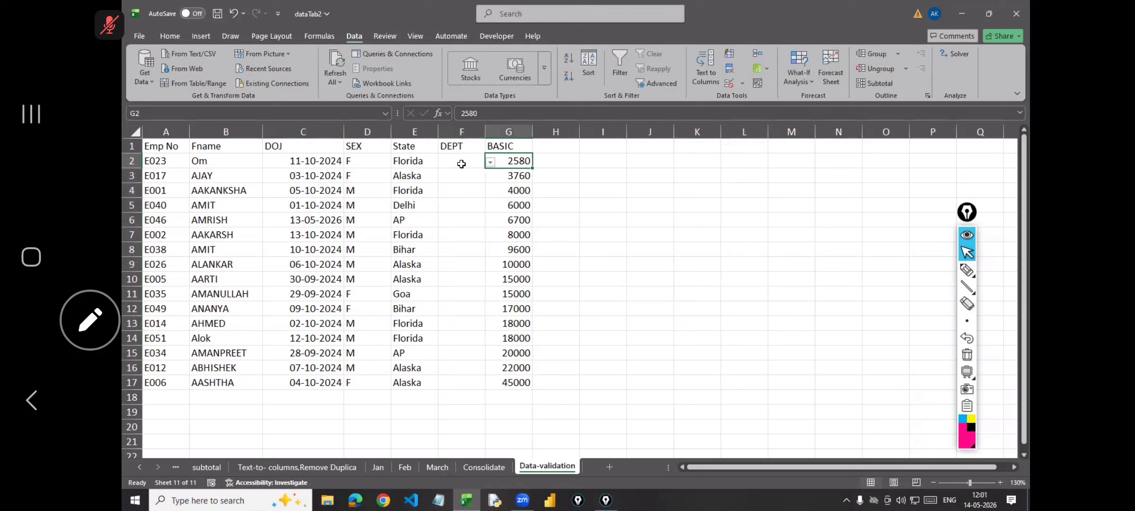
click(491, 163)
click(468, 194)
click(475, 177)
click(490, 178)
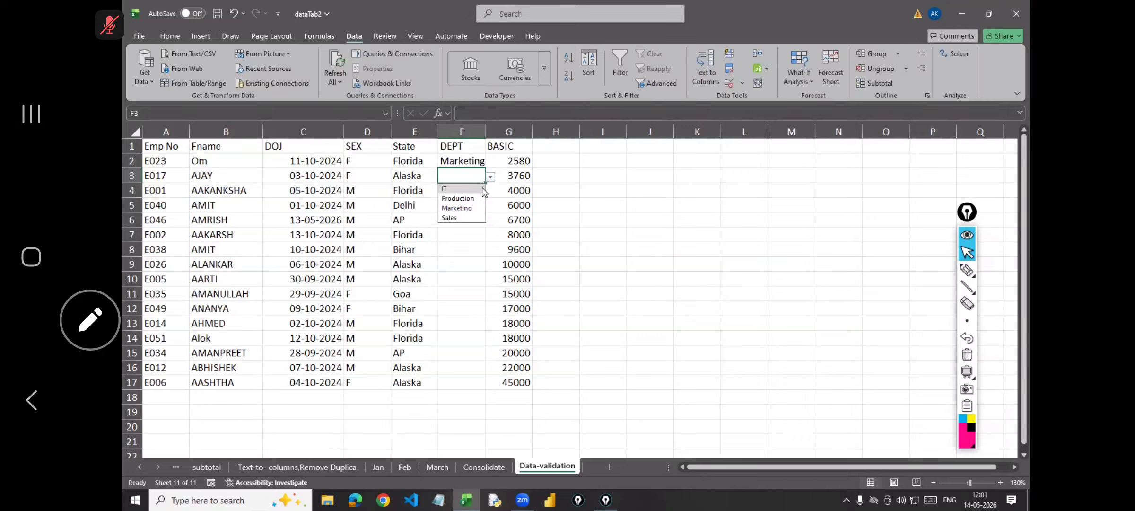
click(450, 217)
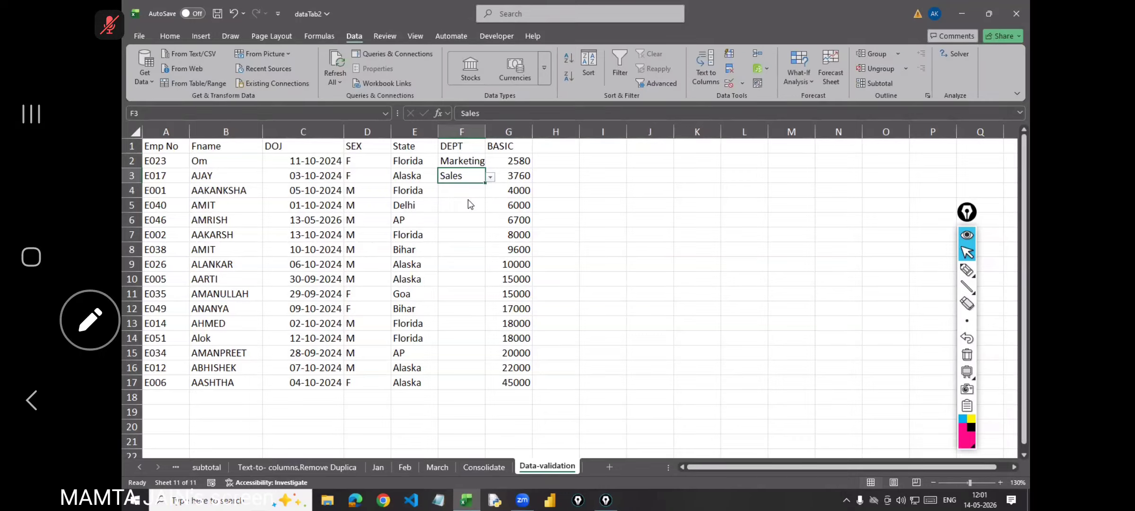
- Test the list rule by trying to enter Purchase in DEPT cell F4, retry, and cancel the entry
click(466, 193)
text(Purchase)
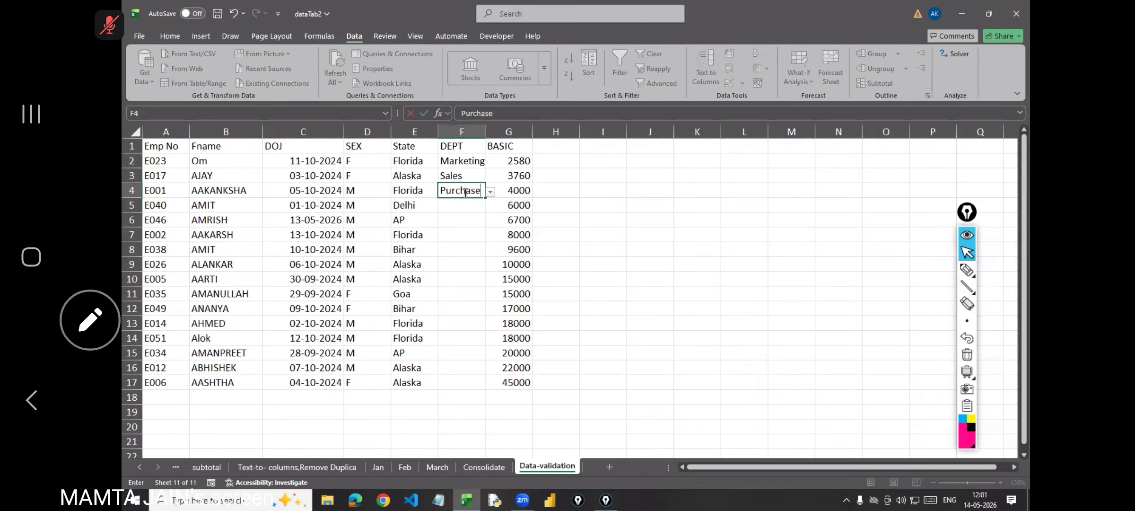
key(Return)
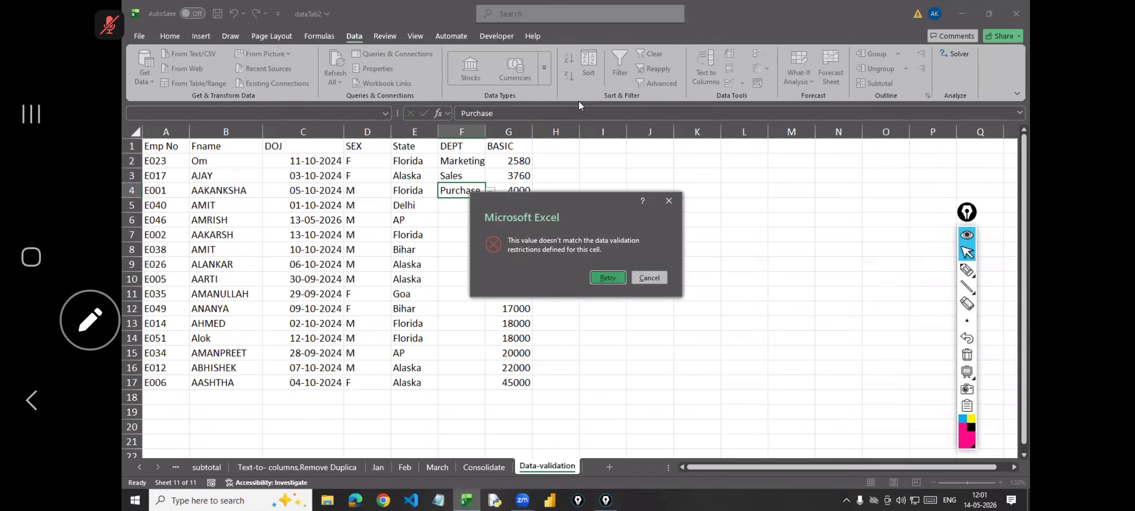
key(Return)
text(=)
key(Down)
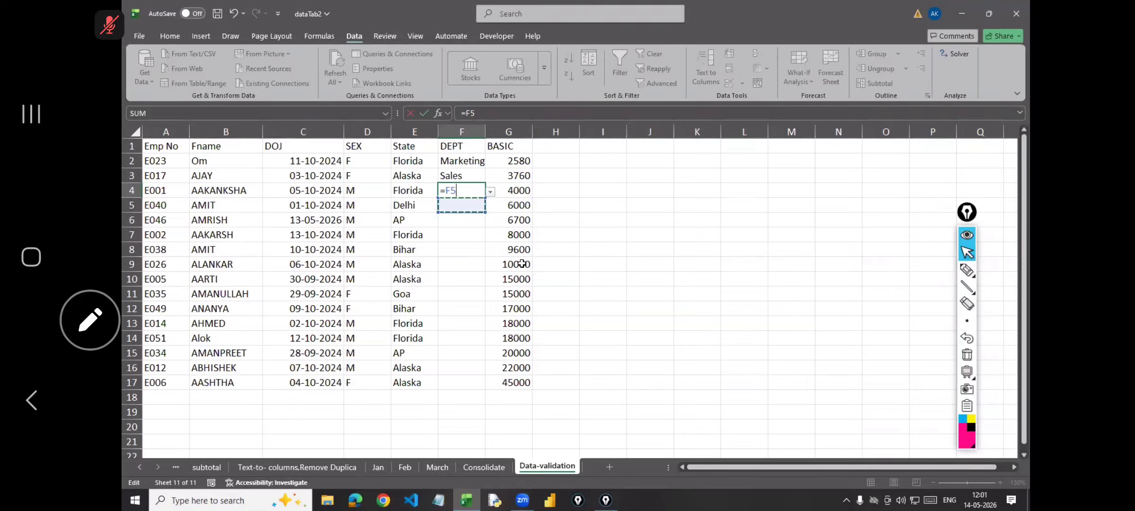
key(Escape)
- Choose Marketing for DEPT cell F4 from its dropdown list
click(491, 192)
click(461, 222)
click(597, 232)
drag(516, 166, 518, 381)
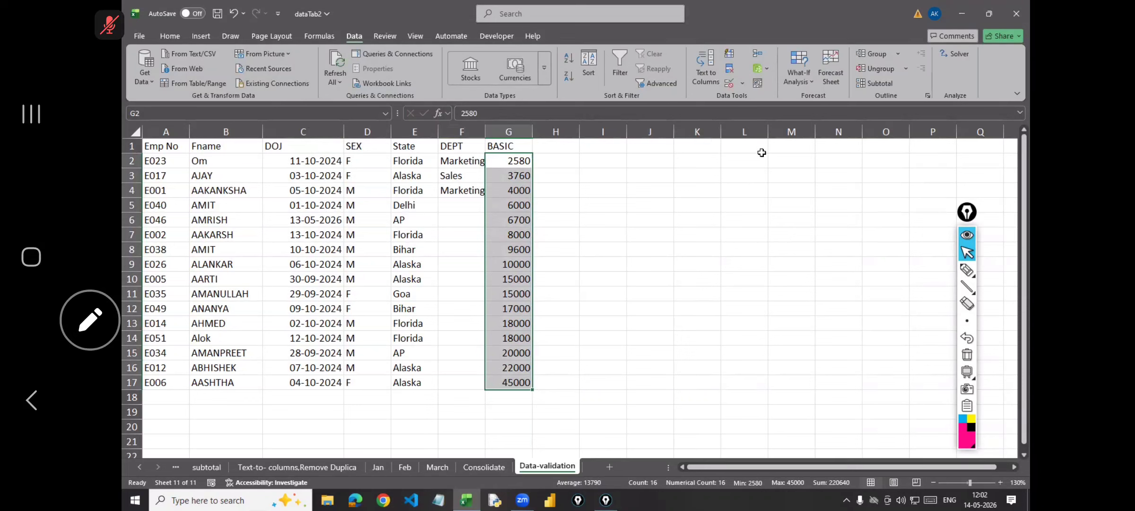
click(741, 84)
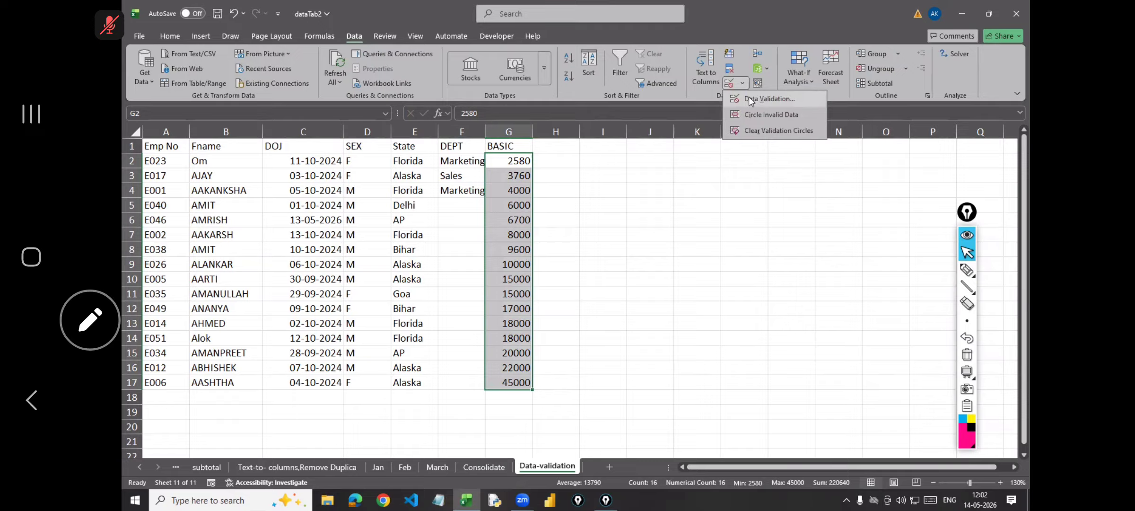
click(752, 101)
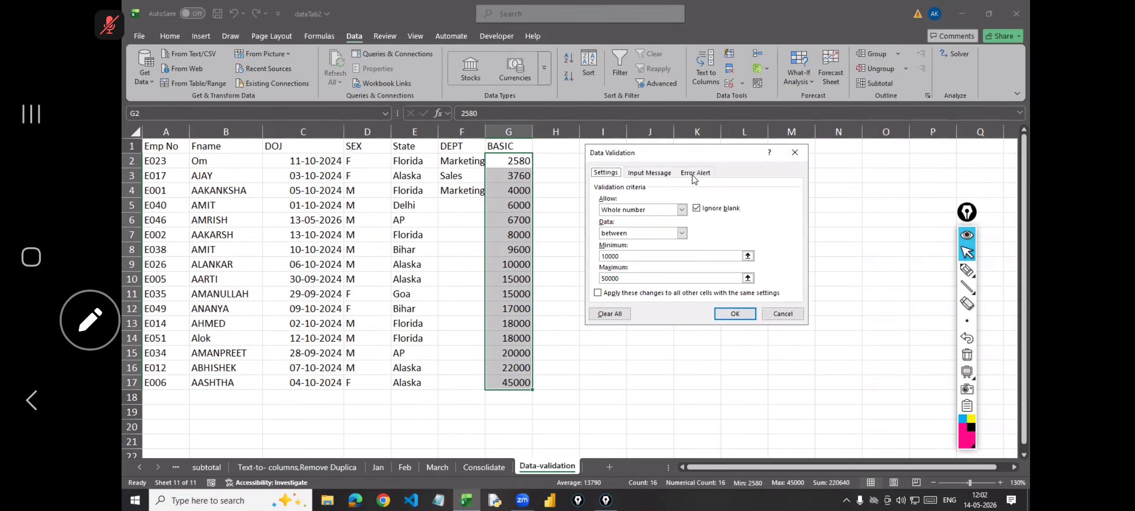
click(694, 175)
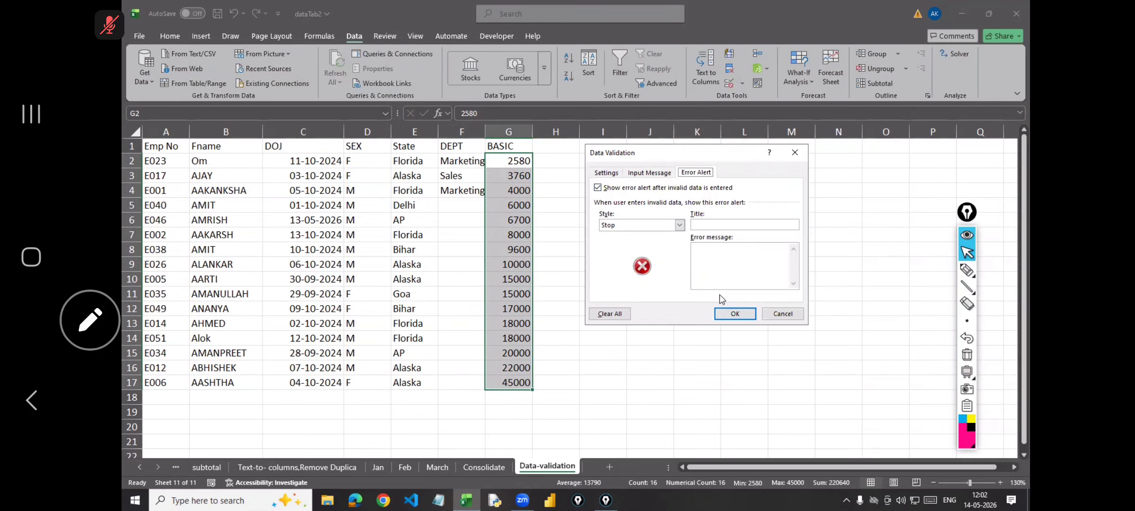
click(711, 224)
click(708, 256)
text(Cr)
key(BackSpace)
key(BackSpace)
key(BackSpace)
text(Enter 10000-50000)
click(736, 315)
- Test the custom error alert by trying to enter 2300 in BASIC cell G6, and cancel the entry
click(519, 220)
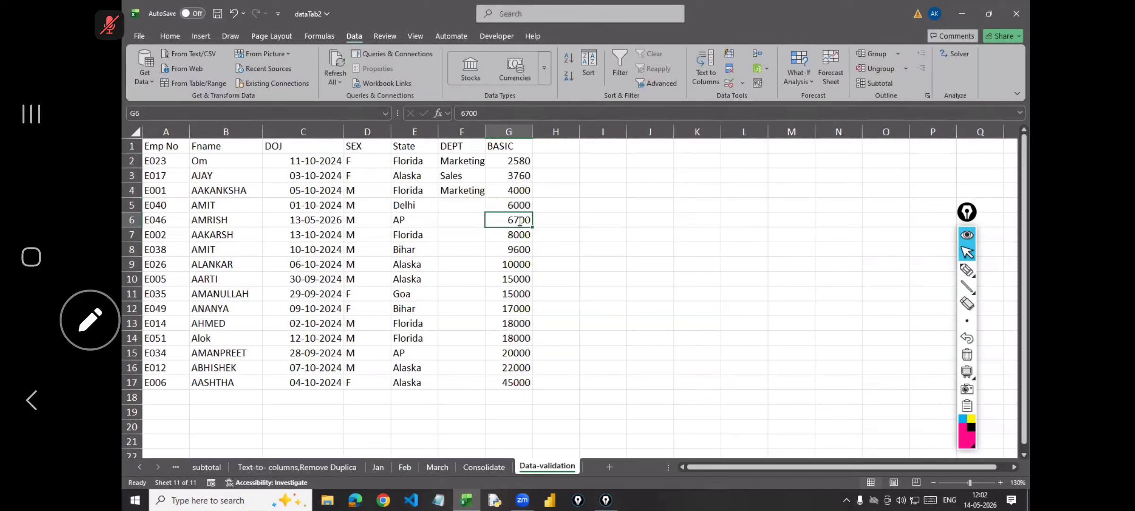
text(2)
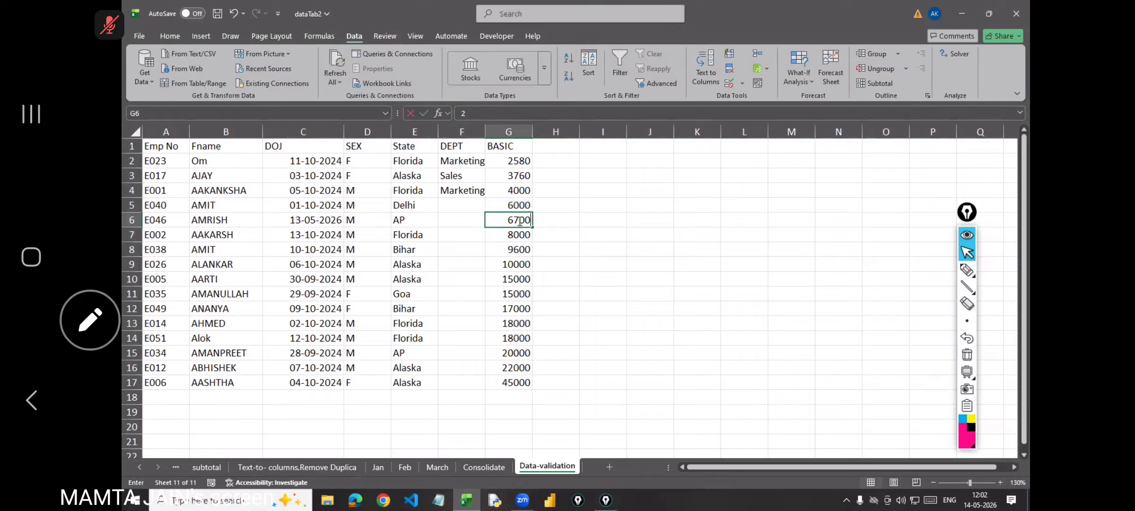
text(300)
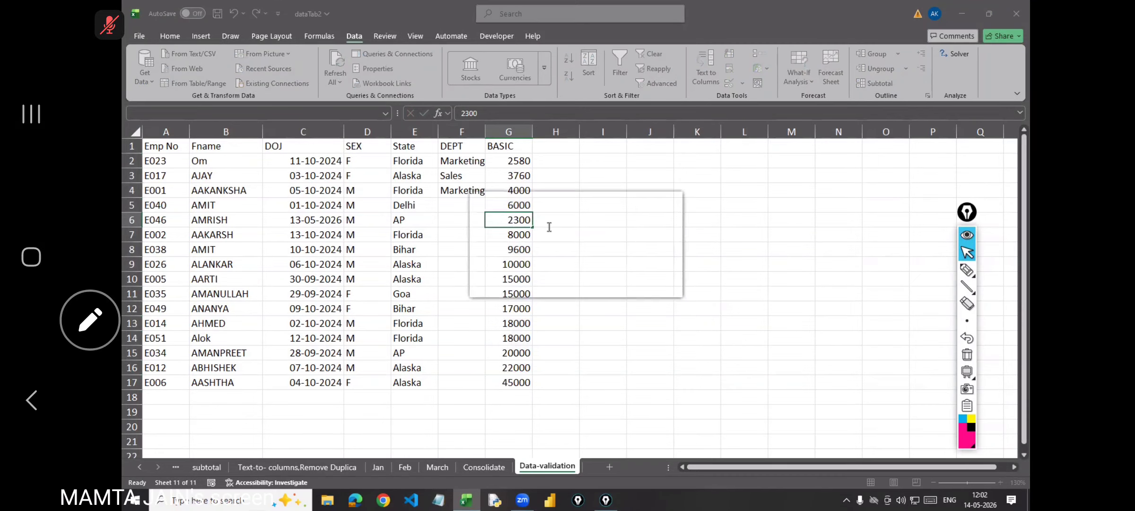
key(Return)
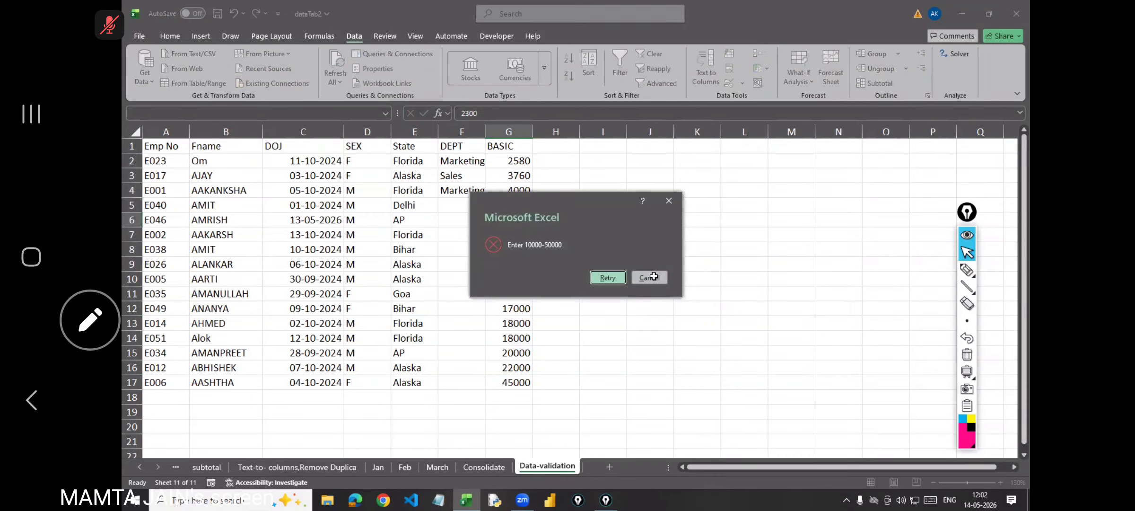
click(655, 277)
click(697, 323)
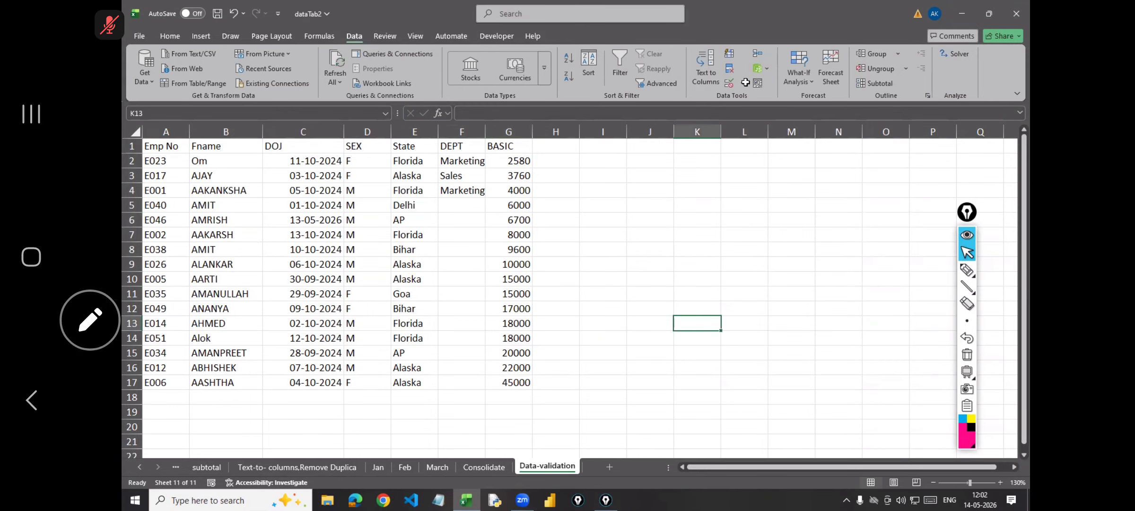
- Add the input message "Enter not greater than current date" to the data validation of the DOJ cells C2:C17
drag(303, 161, 304, 383)
click(746, 82)
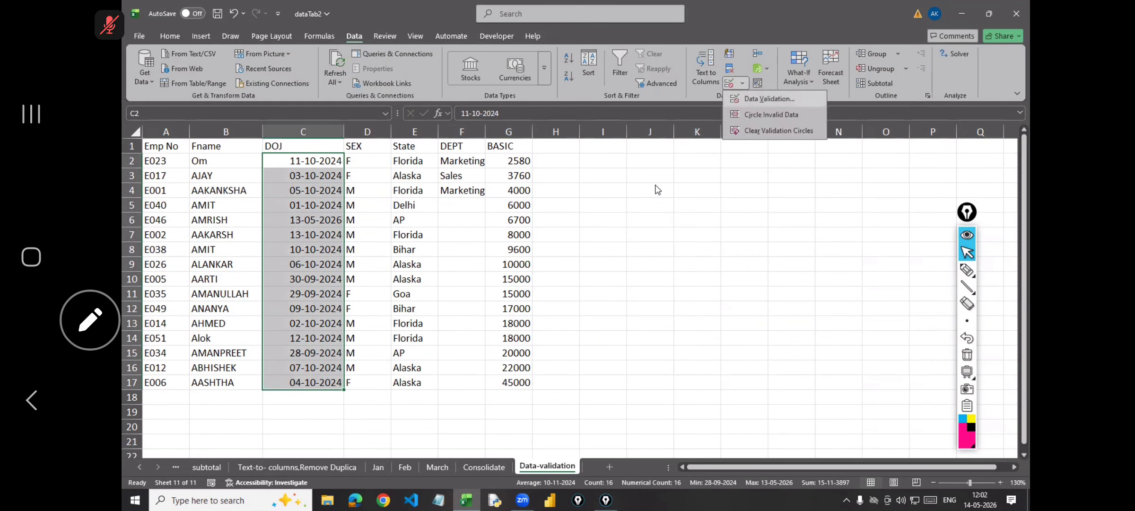
click(766, 99)
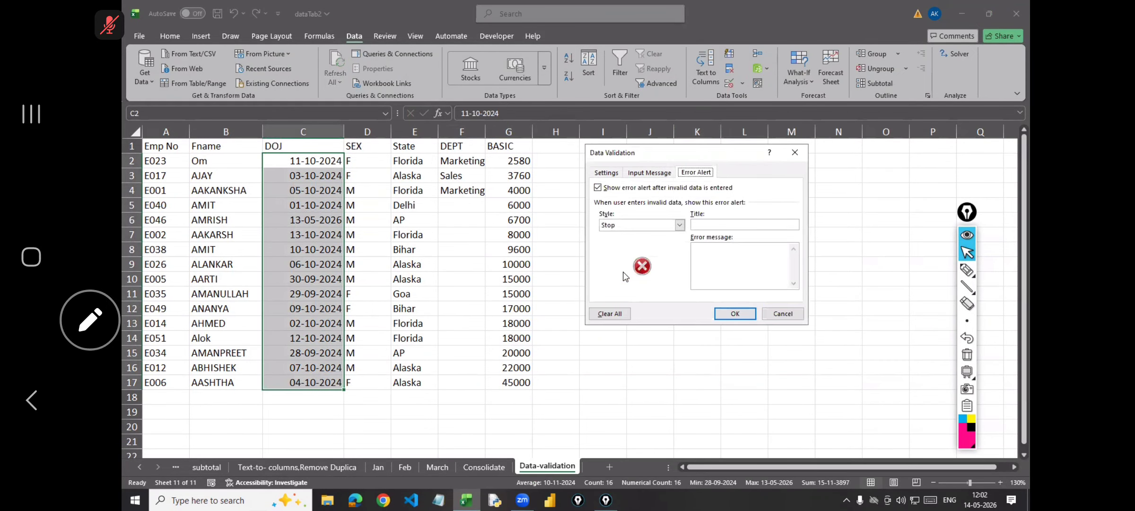
key(Left)
key(Tab)
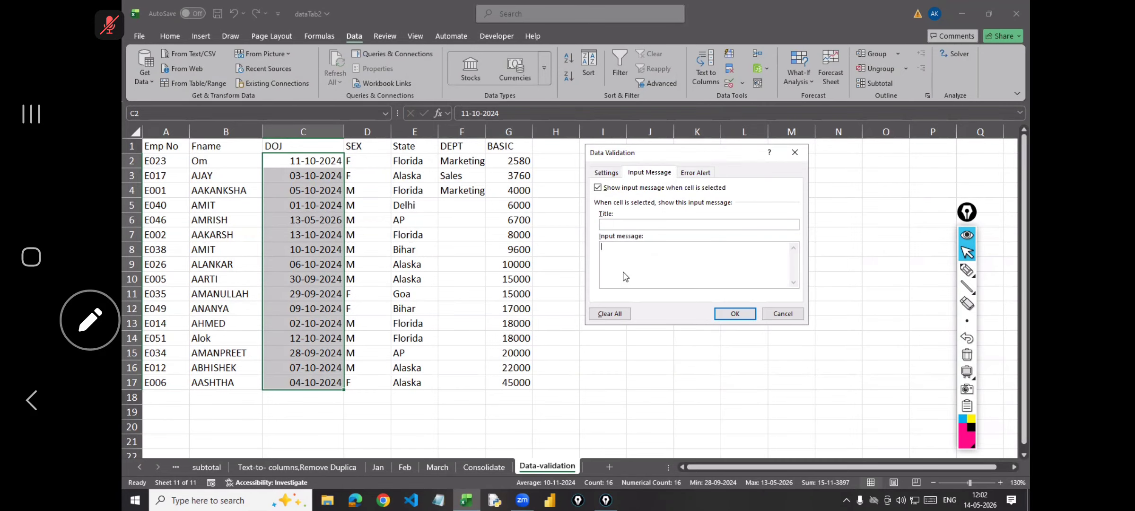
text(Enter not greater than current date)
click(734, 314)
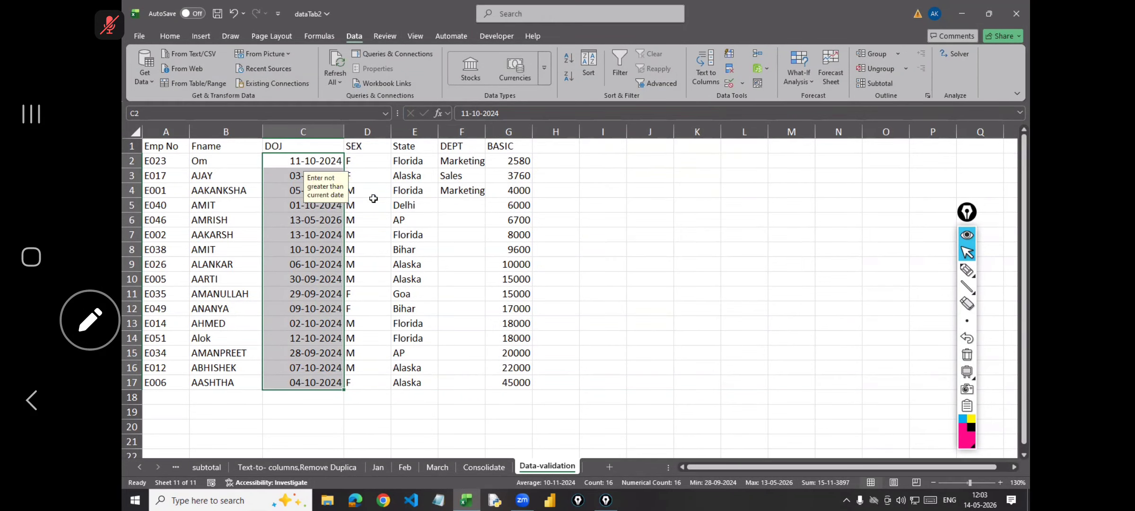
- Check the input message on several different cells of the DOJ column
click(303, 217)
click(303, 232)
click(298, 262)
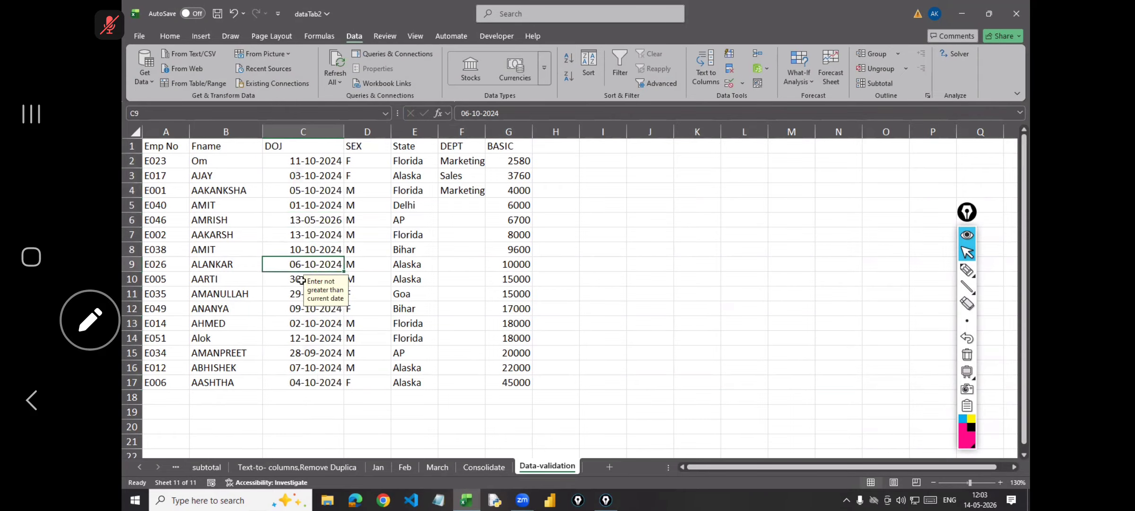
click(302, 280)
click(302, 305)
click(316, 370)
click(295, 297)
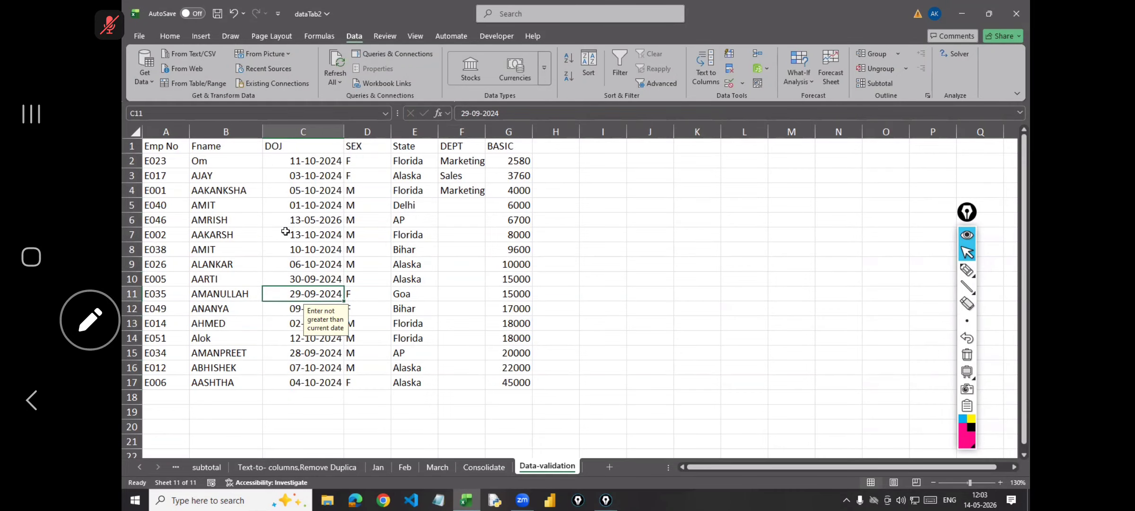
- Test the date rule by trying to enter 18-5-2026 in DOJ cell C7, and cancel the entry
click(290, 232)
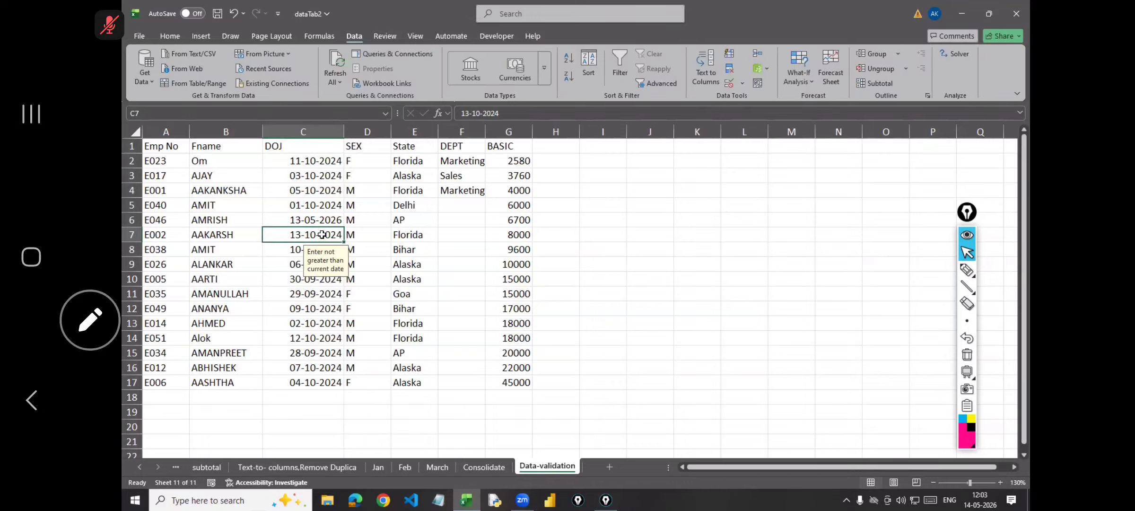
text(18-5-2026)
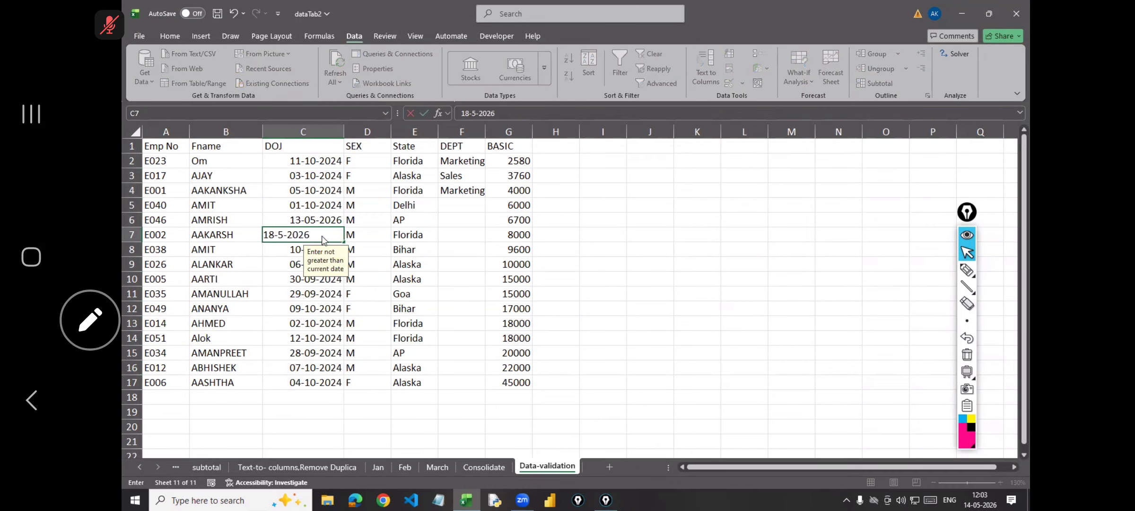
key(Return)
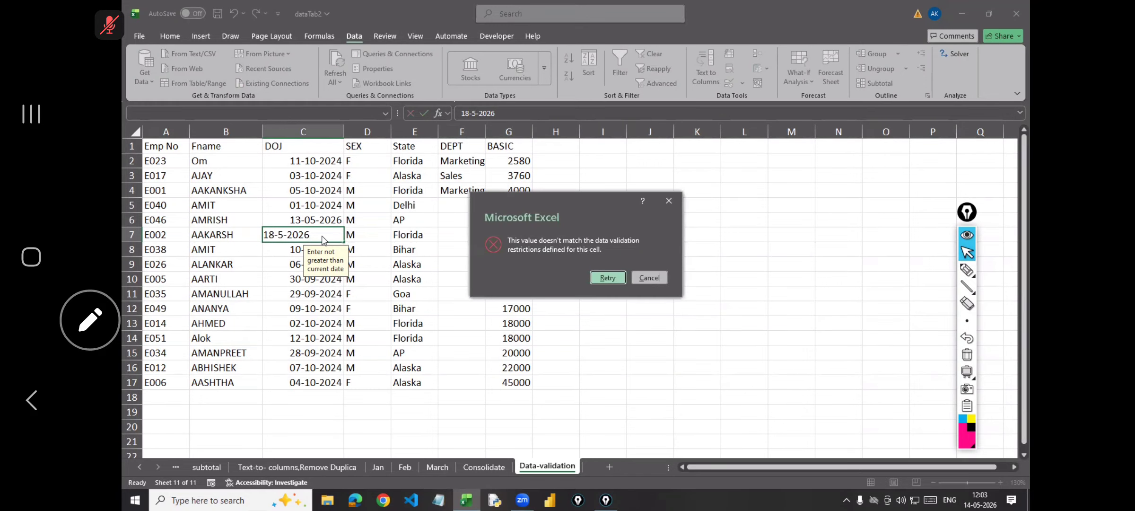
key(Escape)
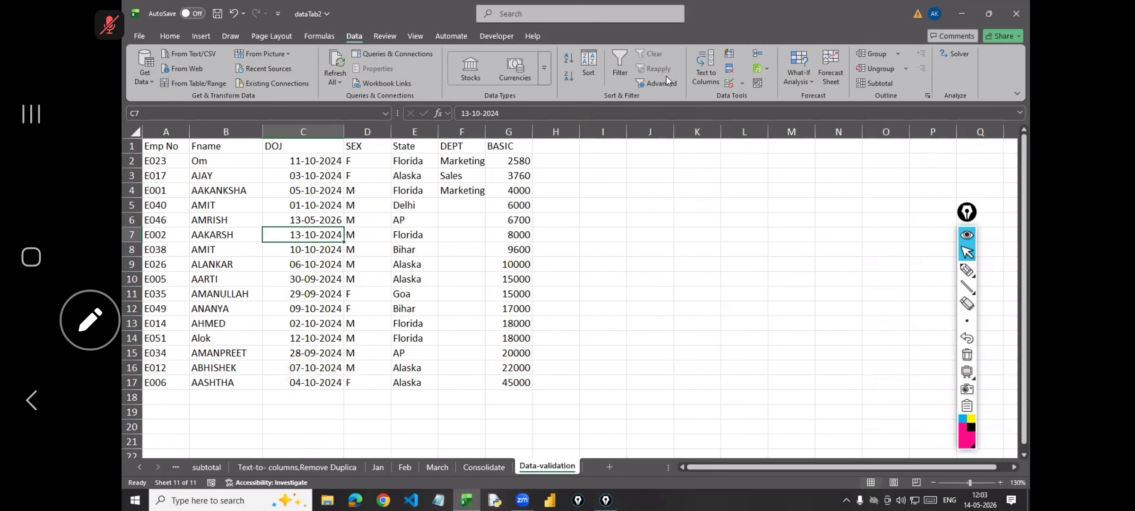
click(736, 233)
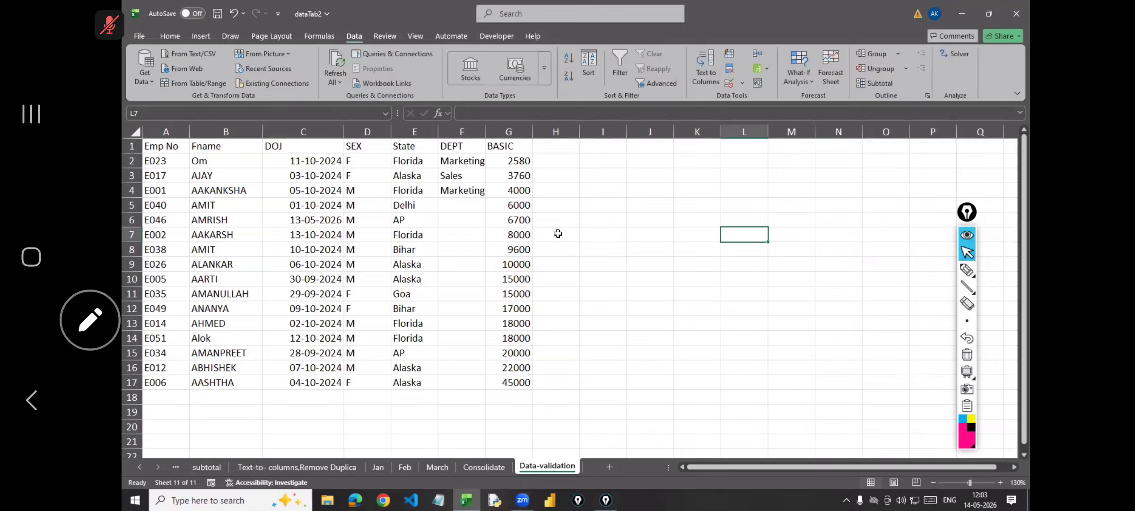
click(648, 294)
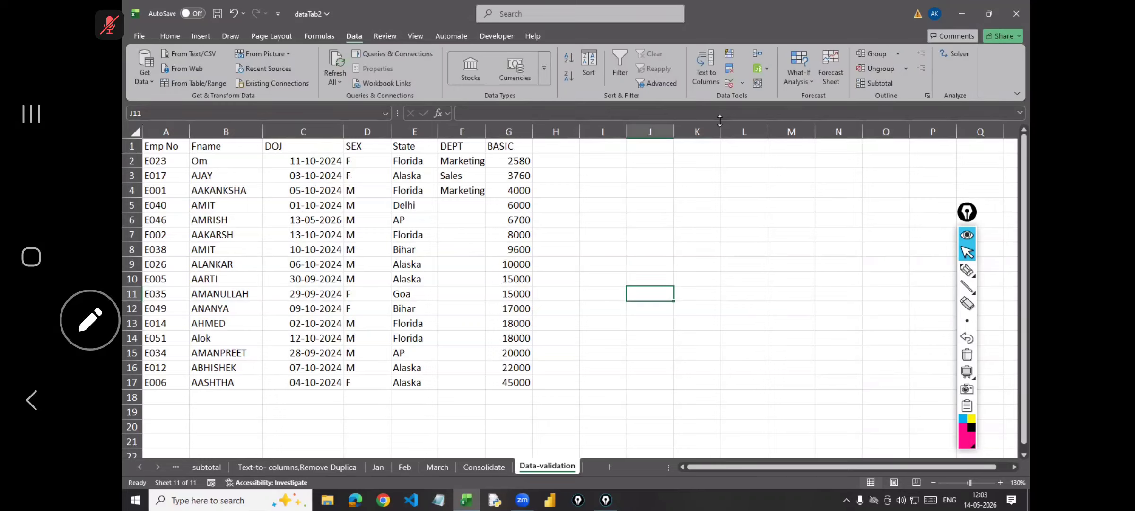
click(742, 83)
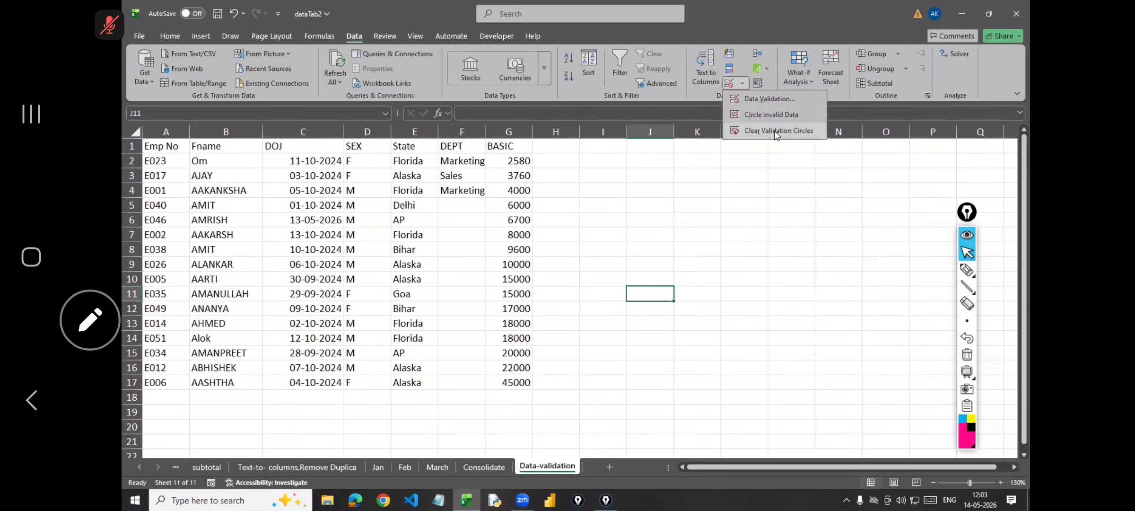
click(745, 221)
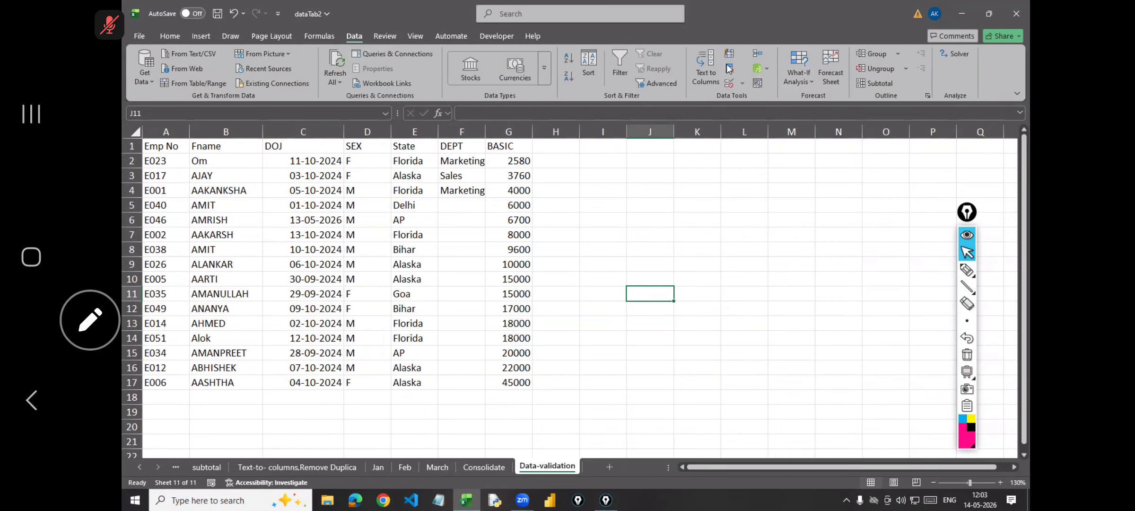
click(813, 85)
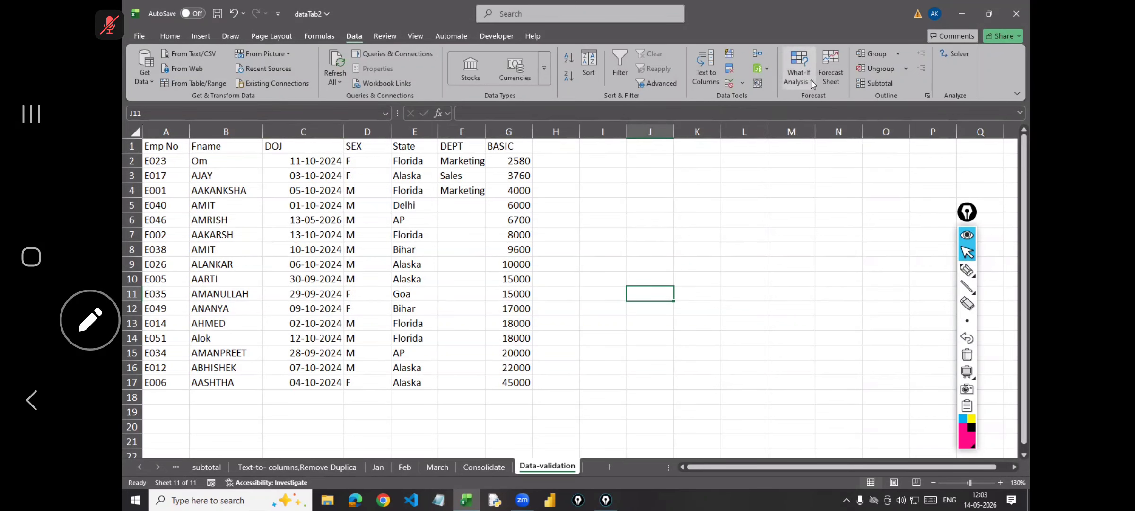
click(813, 77)
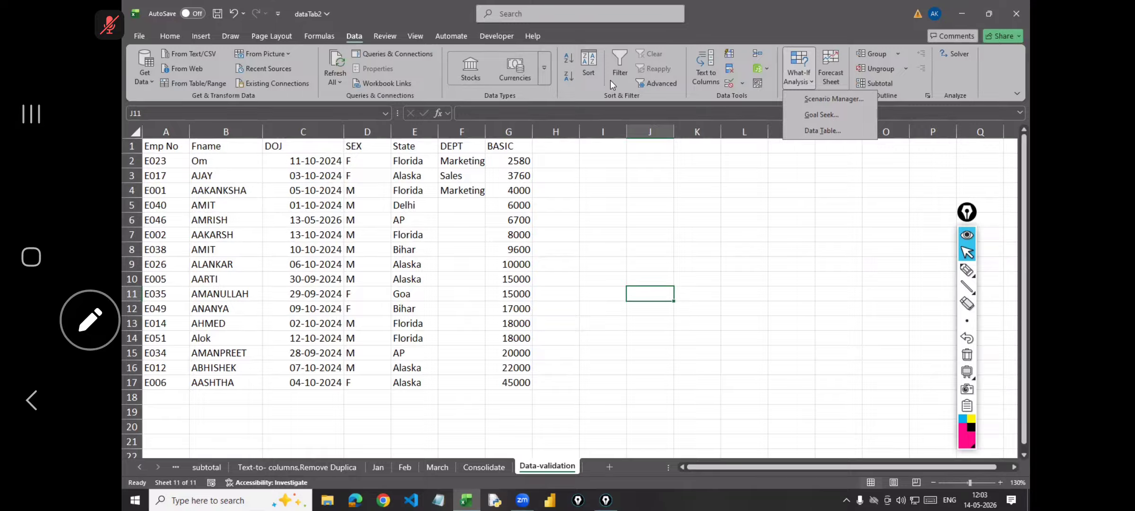
- Draw a pink box around the Formulas heading and an arrow from it into the sheet with the annotation pen
click(967, 269)
mouse_move(298, 25)
mouse_down()
mouse_move(606, 230)
mouse_move(575, 232)
mouse_up()
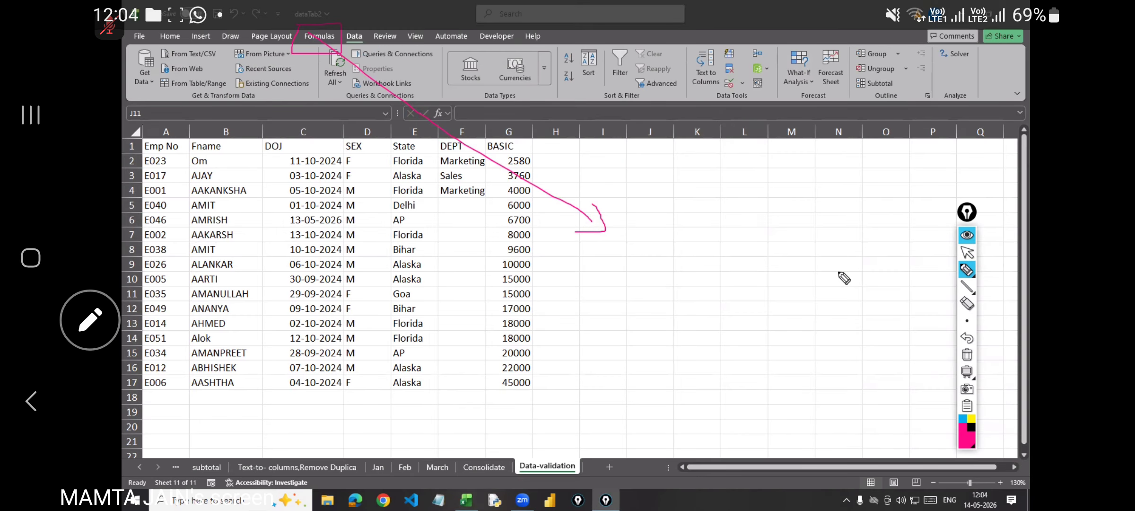
drag(568, 4, 567, 284)
click(568, 117)
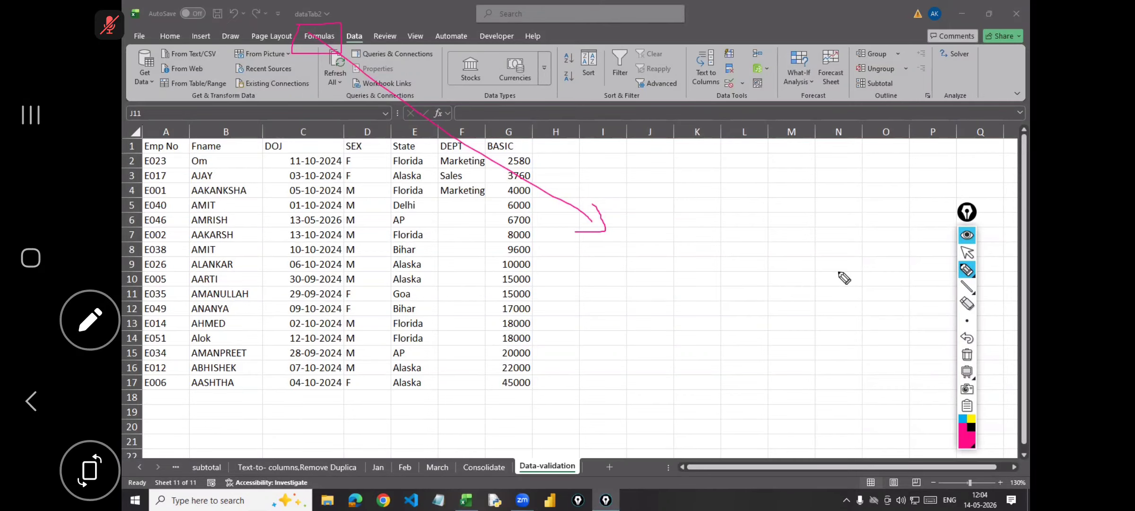
- Unmute the microphone in the Zoom meeting and dismiss the notice about the meeting's end
click(568, 255)
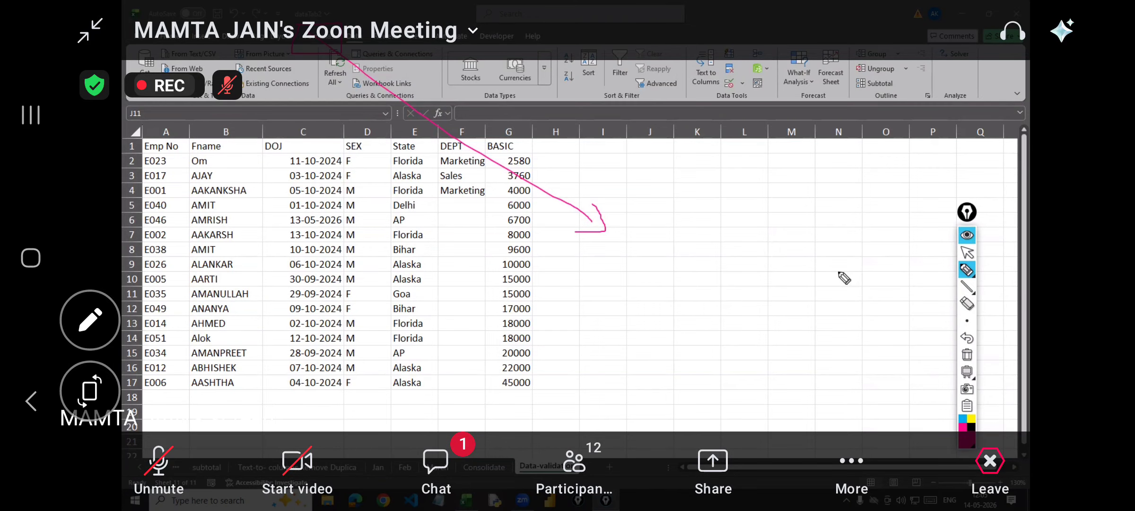
click(159, 469)
click(576, 310)
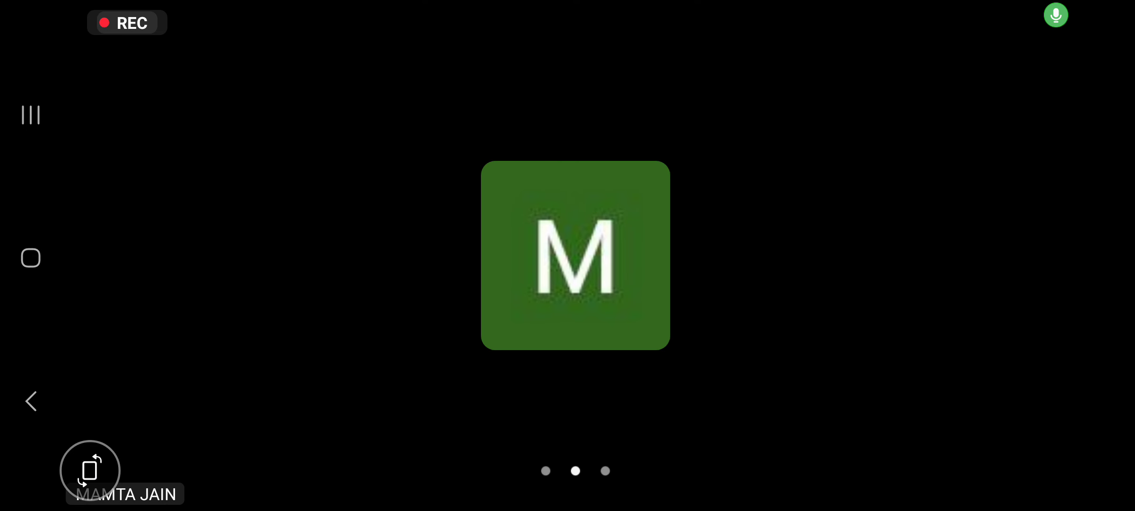
click(575, 255)
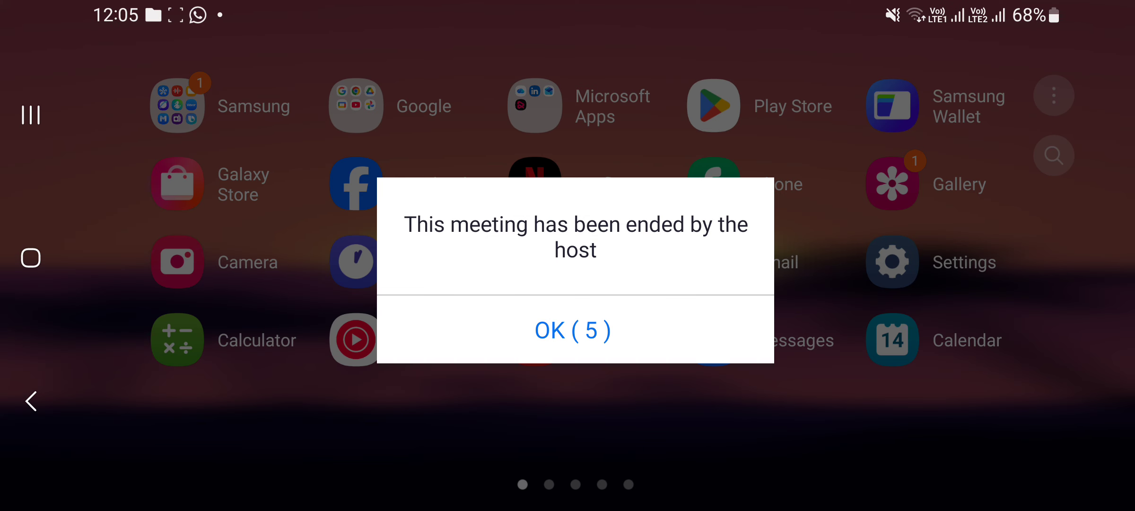
click(574, 326)
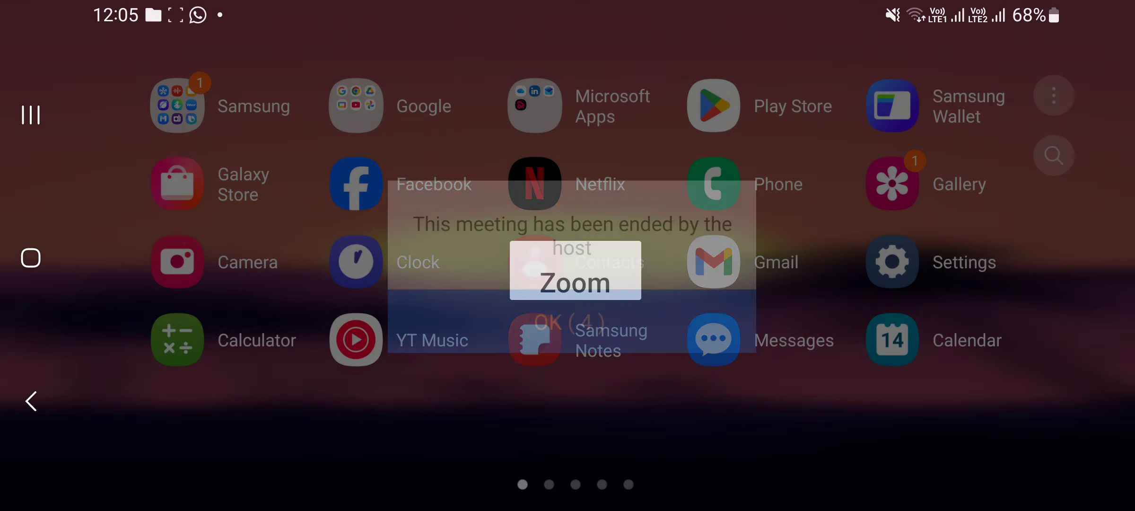